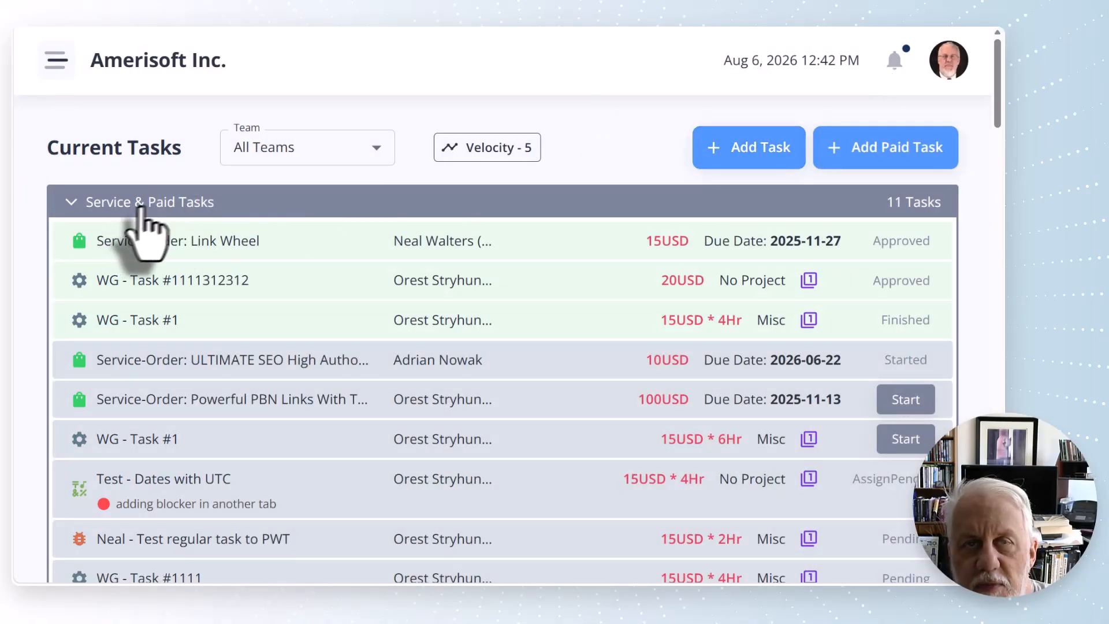
Examine the Service & Paid Tasks group and the weekly task groups below it in Current Tasks
scroll(339, 230, "down", 3)
scroll(342, 231, "down", 1)
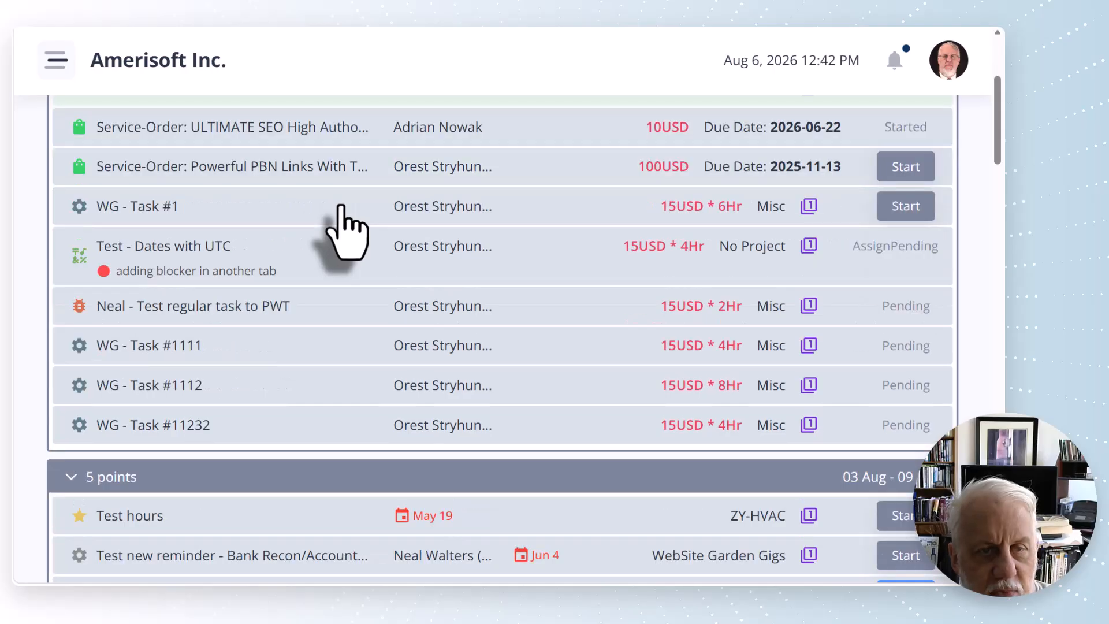
scroll(341, 231, "up", 5)
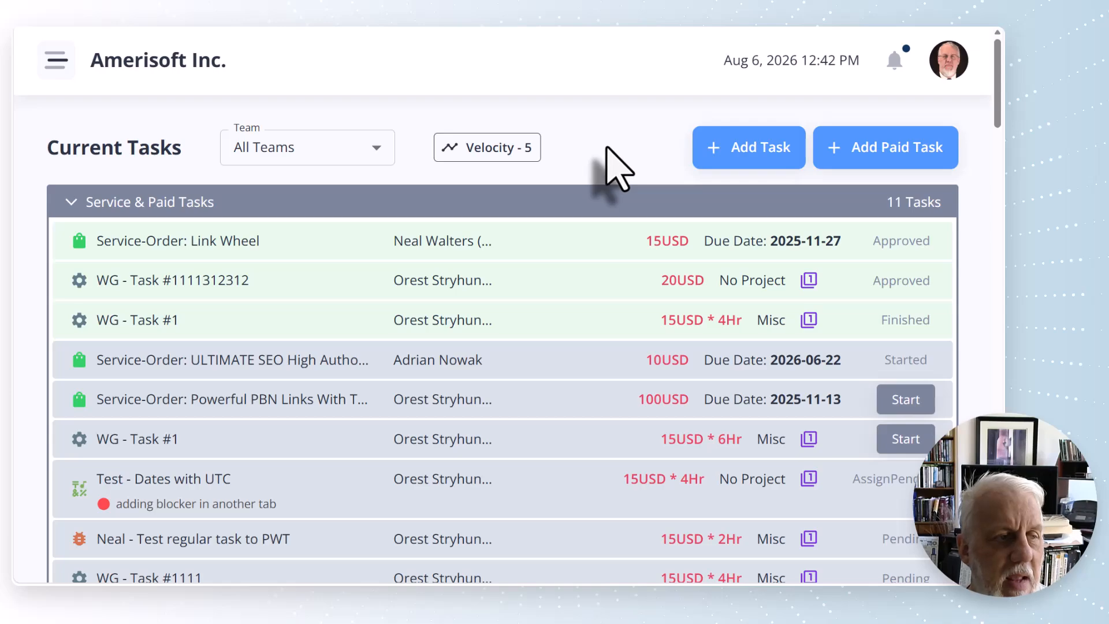
scroll(405, 219, "down", 2)
scroll(445, 344, "down", 3)
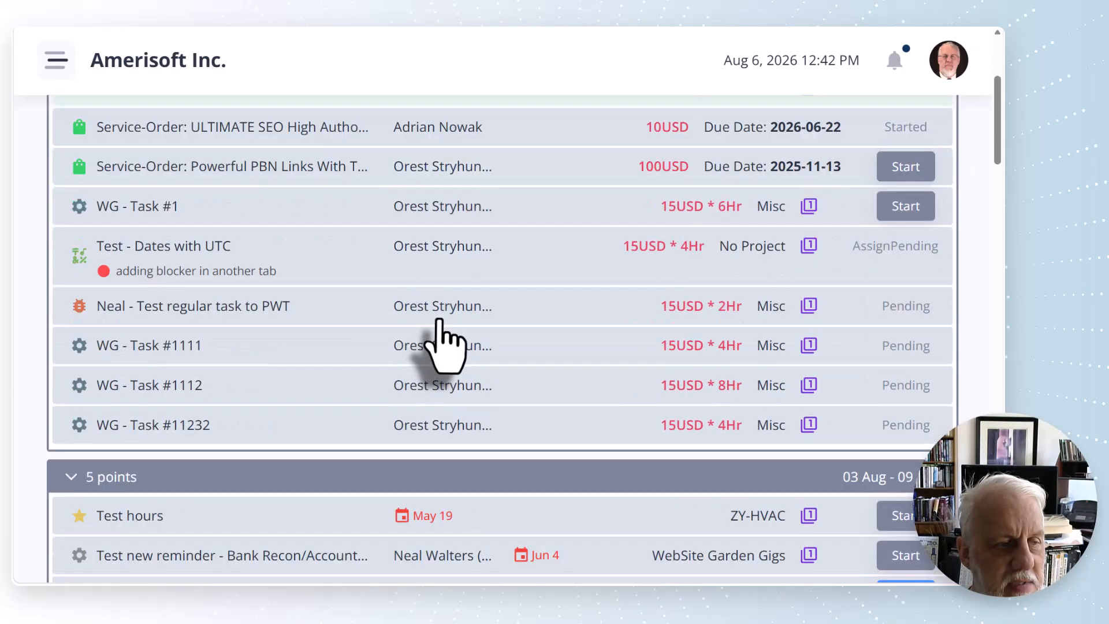
scroll(445, 343, "down", 1)
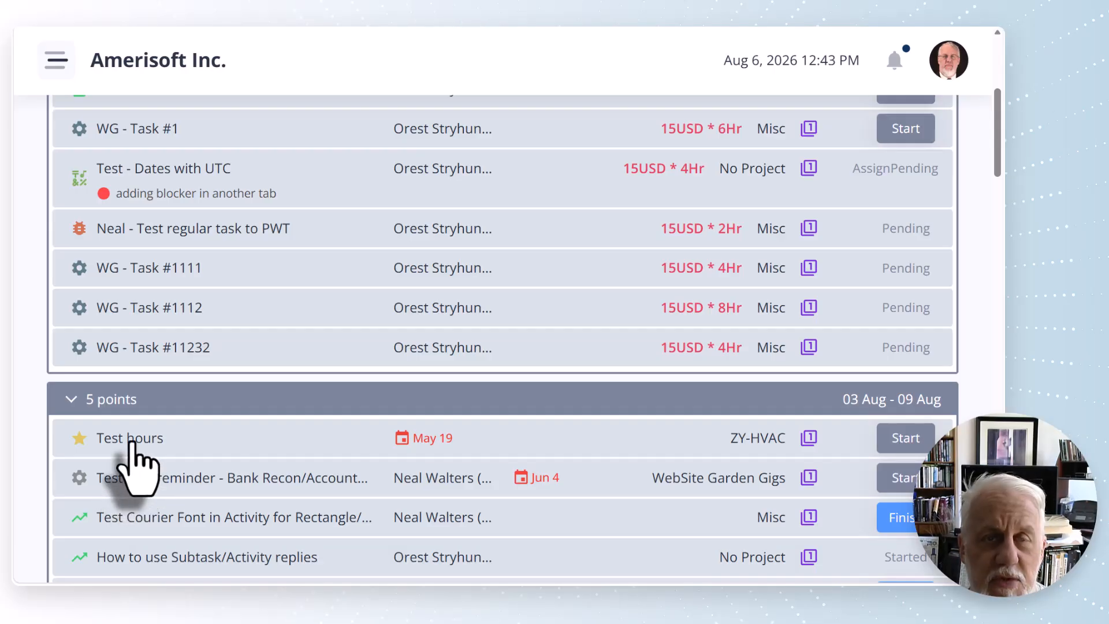
scroll(202, 445, "down", 1)
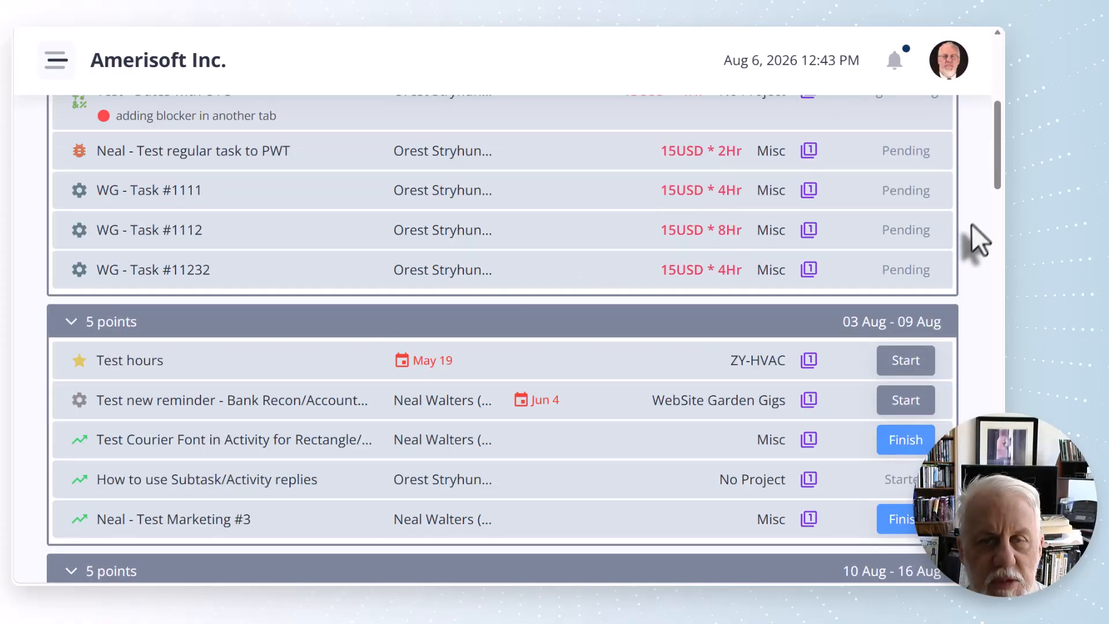
scroll(976, 240, "up", 5)
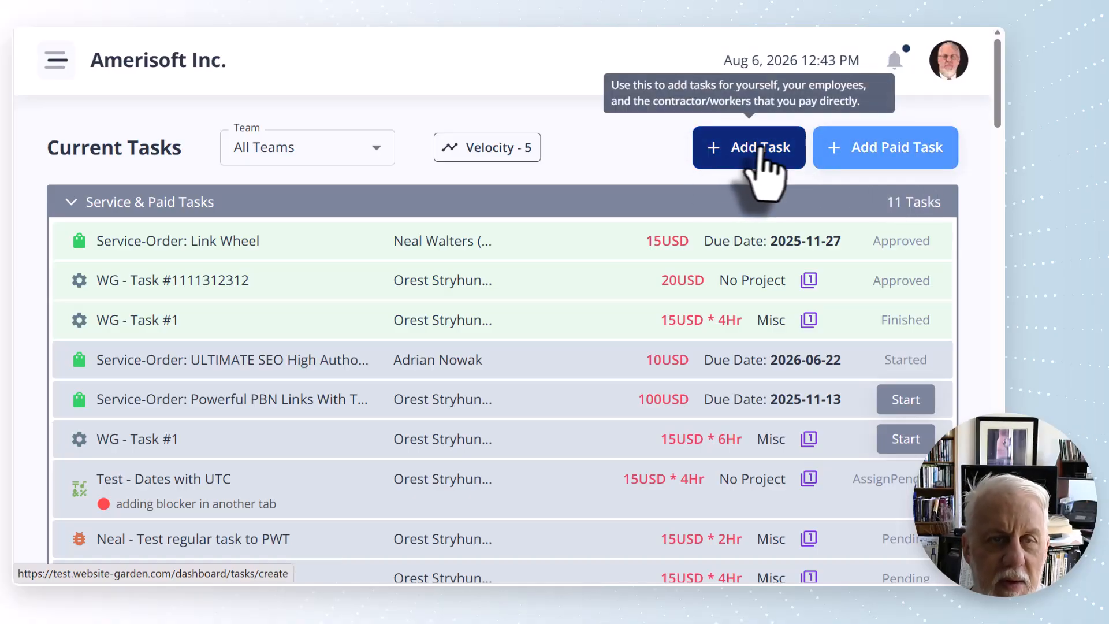
Start a new regular task named "Bug - Fix ABC" in the Website-Garden Support project, leaving Ice-Box unticked
left_click(738, 153)
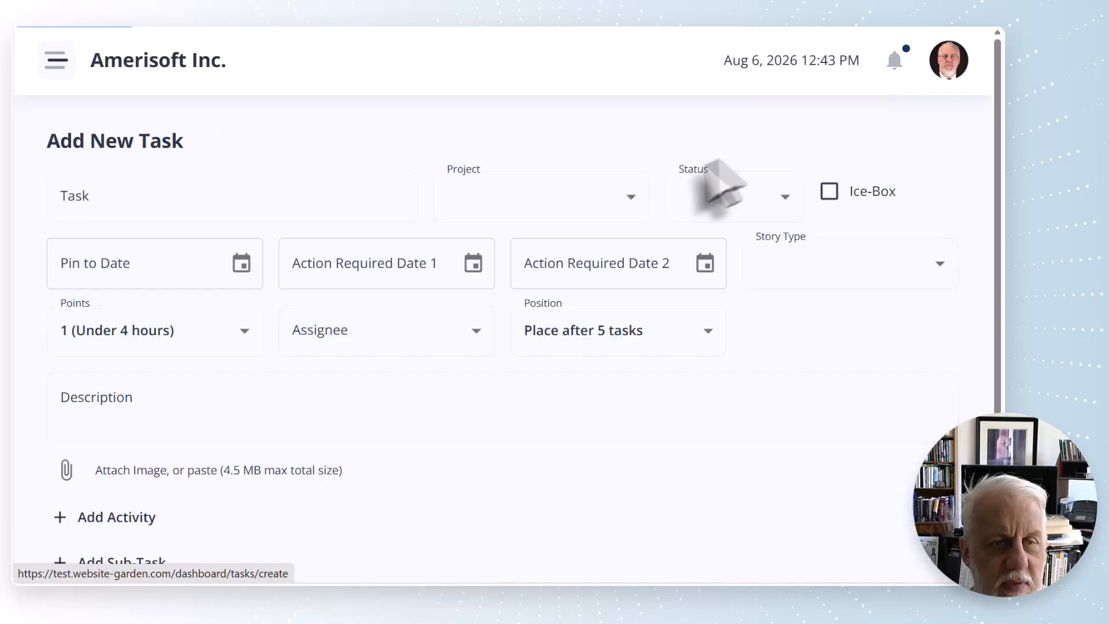
left_click(250, 208)
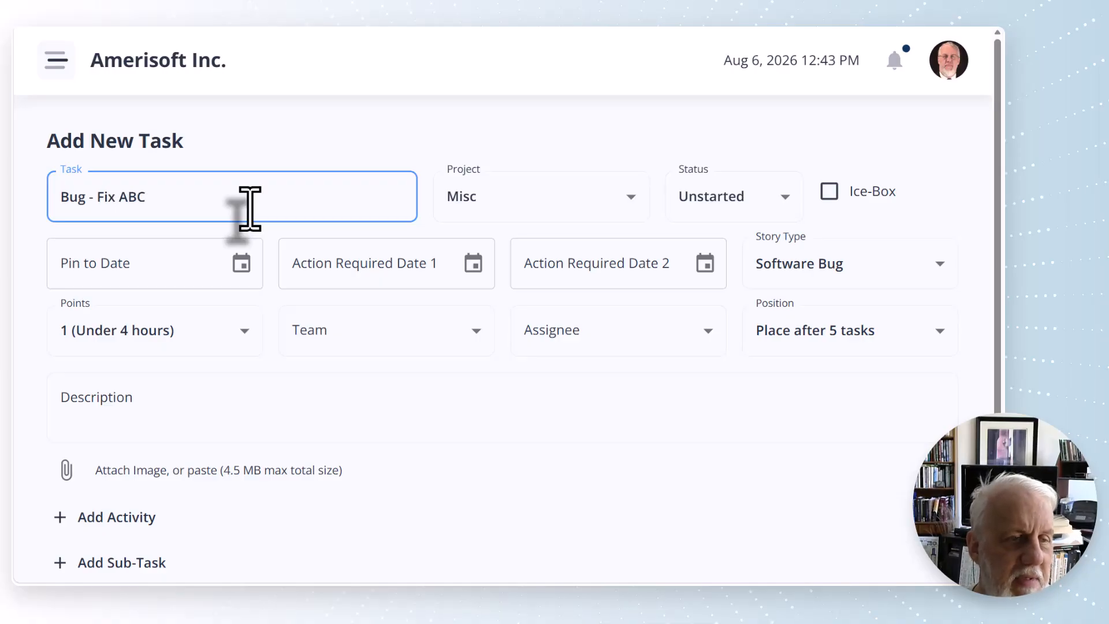
left_click(495, 209)
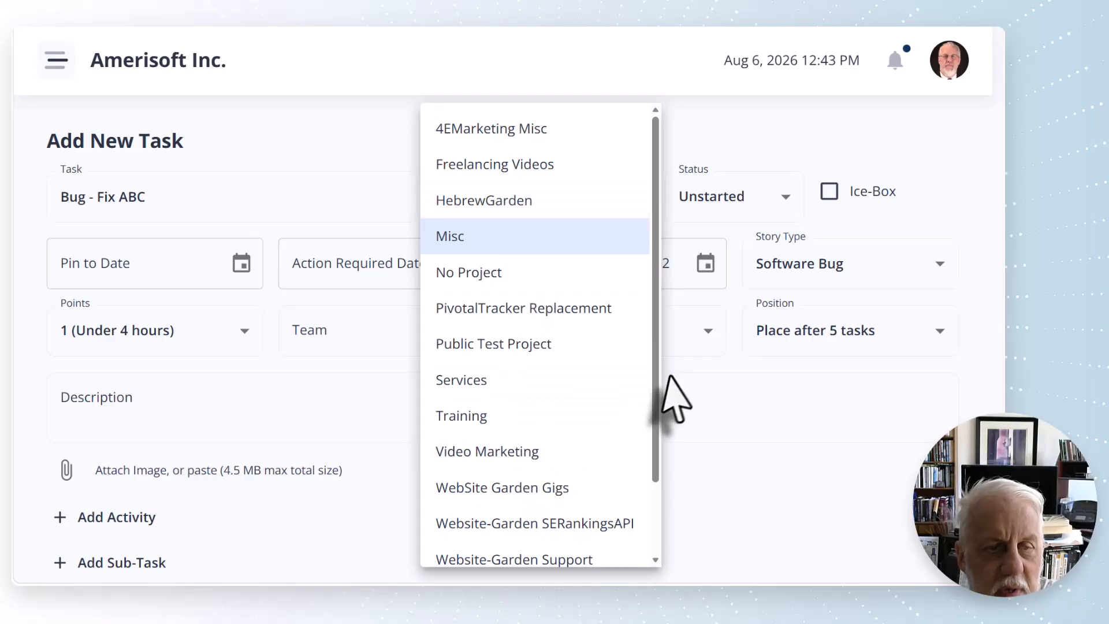
left_click_drag(655, 342, 657, 456)
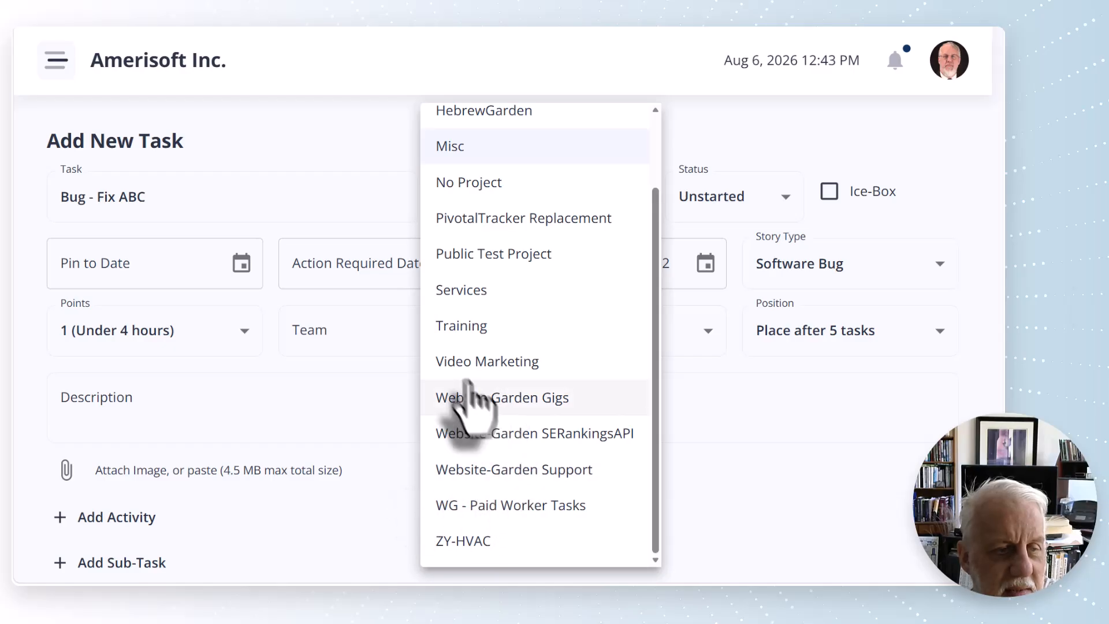
left_click(527, 471)
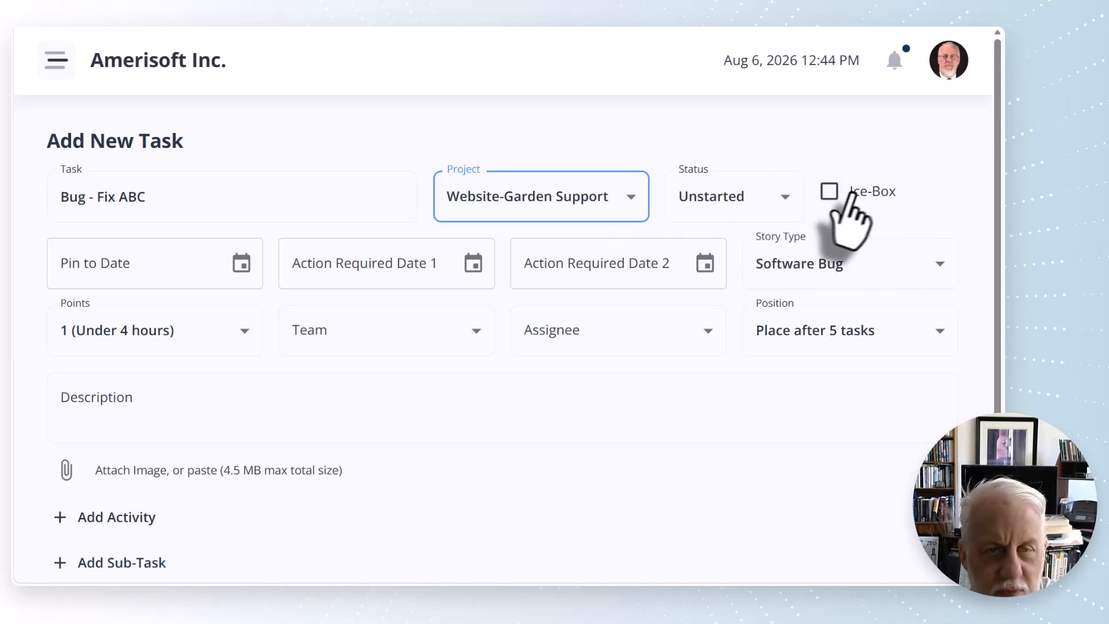
left_click(829, 194)
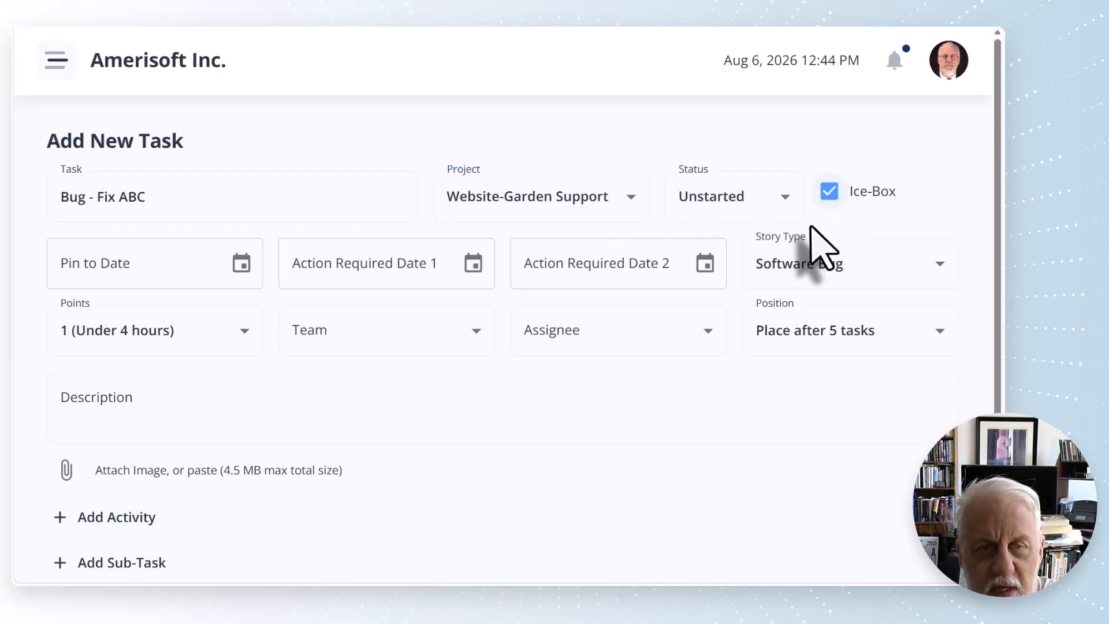
left_click(830, 196)
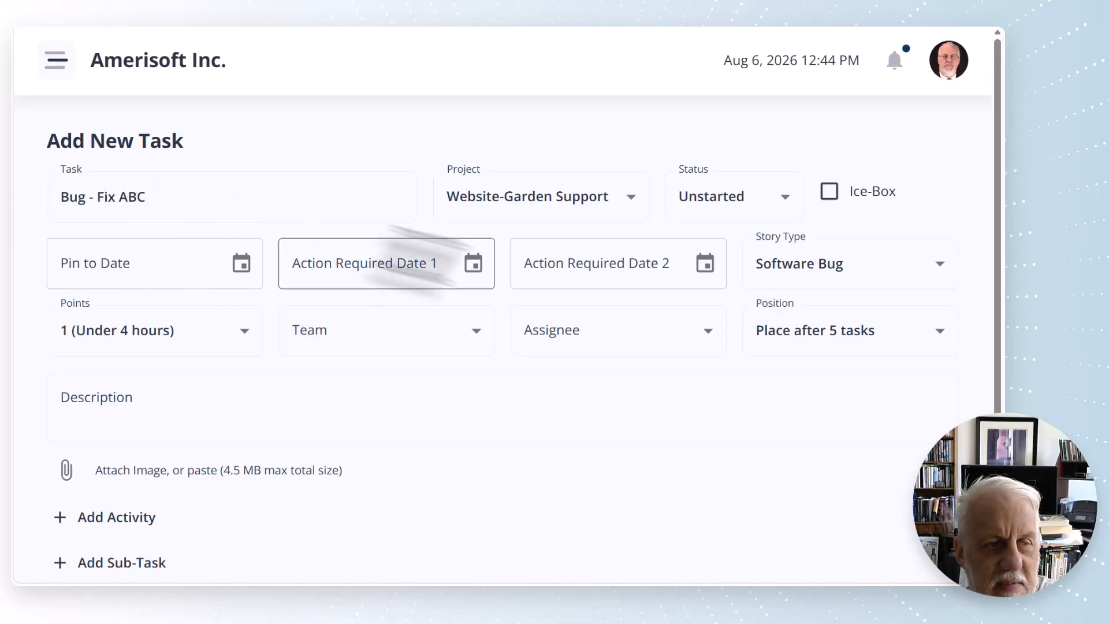
Assign the new task to a worker and choose Software Bug as its story type
left_click(638, 350)
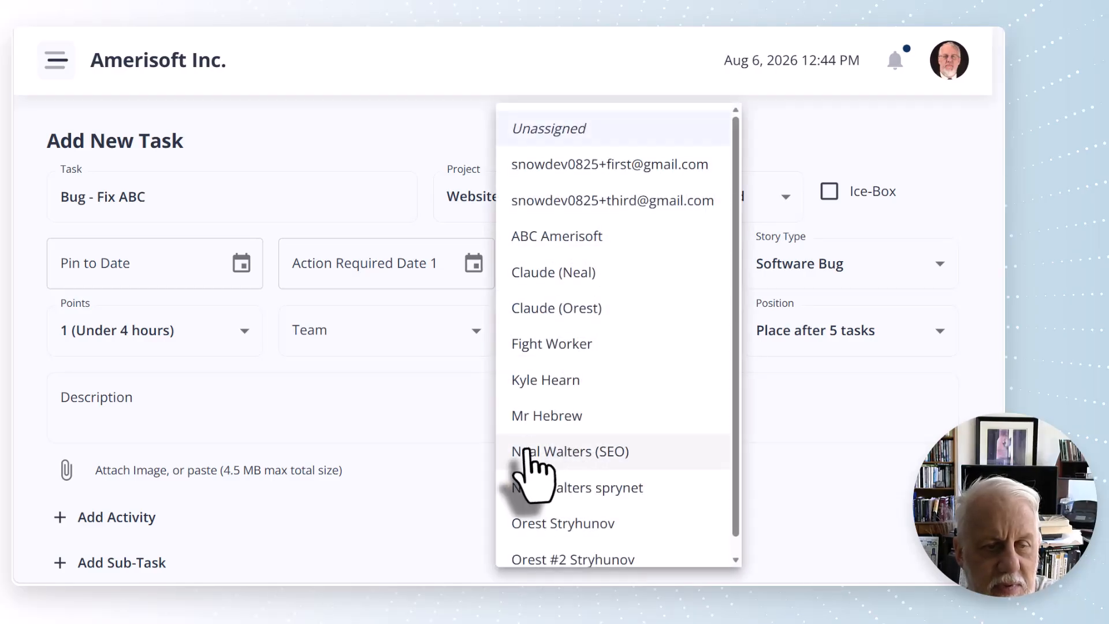
left_click(545, 491)
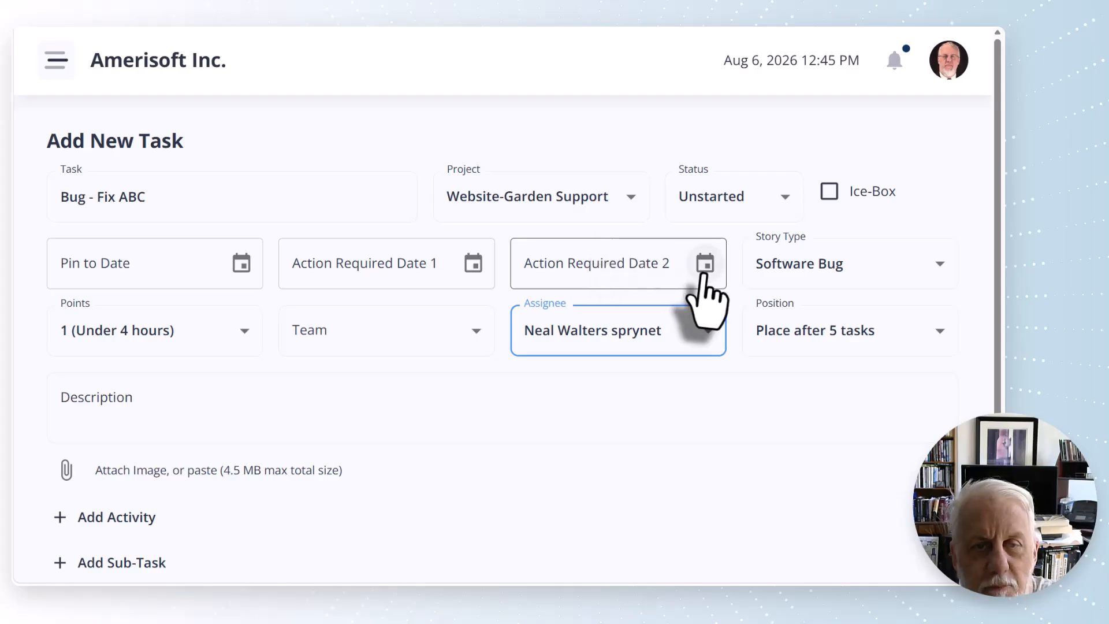
left_click(822, 268)
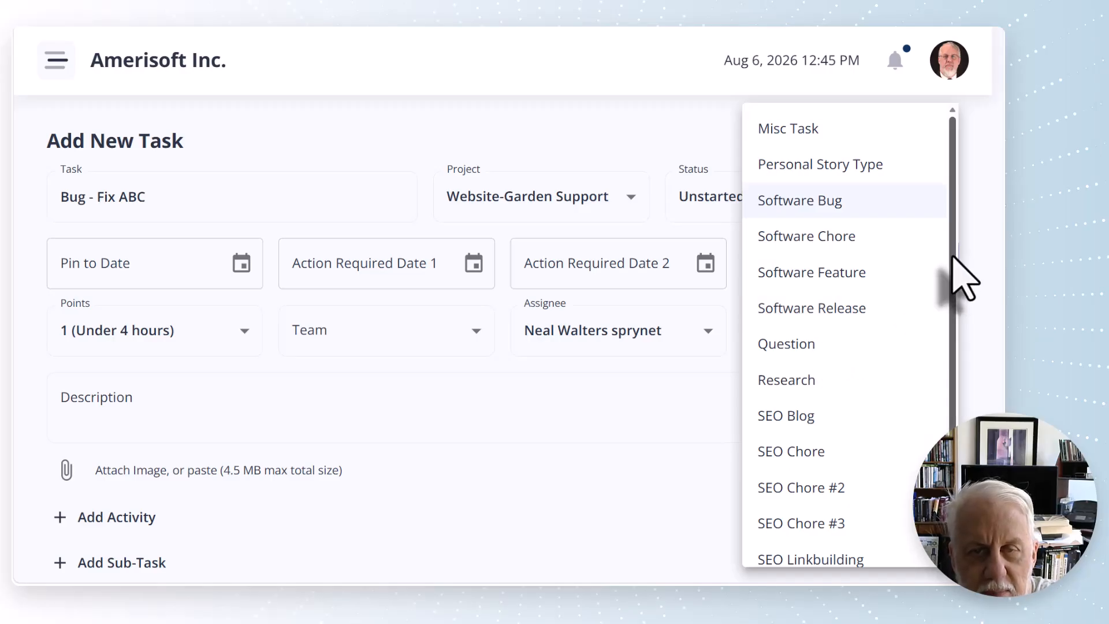
left_click_drag(952, 256, 978, 228)
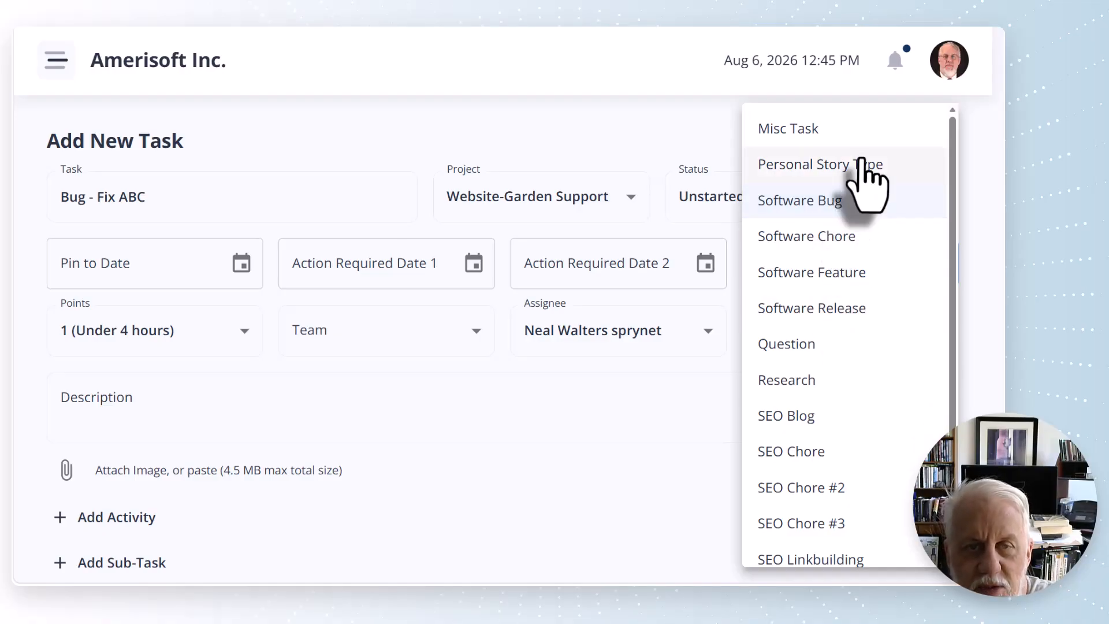
left_click(822, 199)
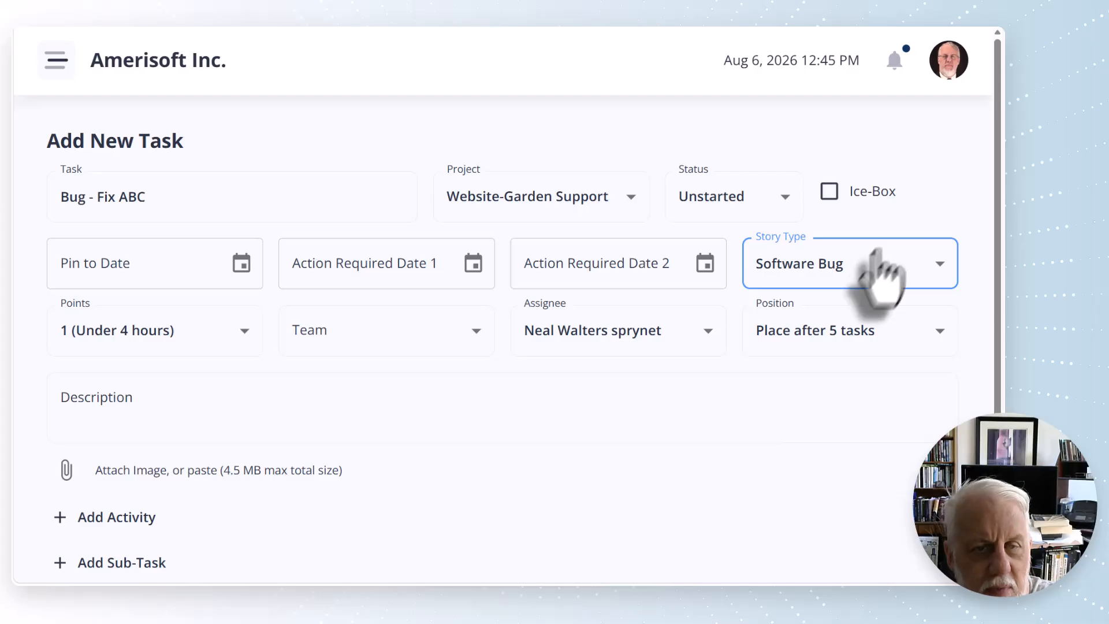
Set the task's points to 1 (Under 4 hours) and its team to Finance
left_click(245, 334)
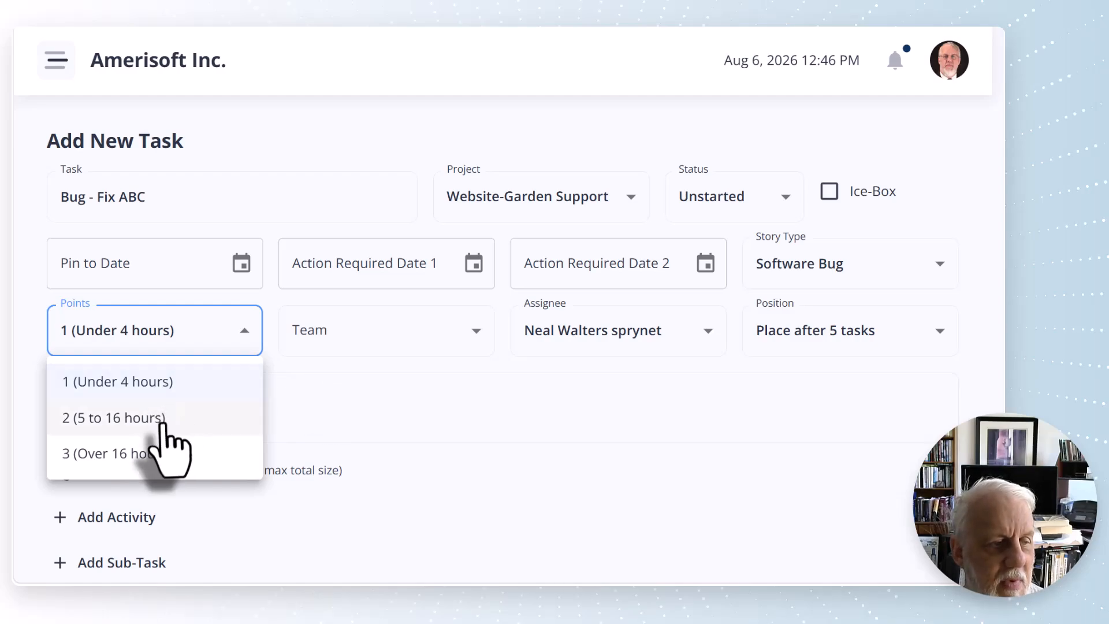
left_click(168, 390)
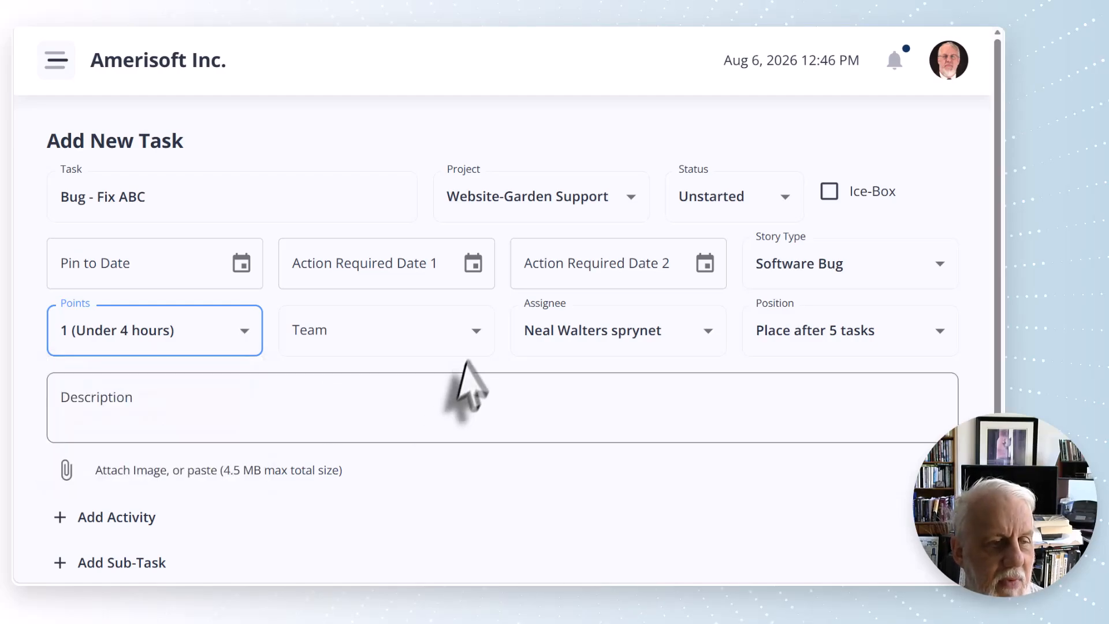
left_click(478, 338)
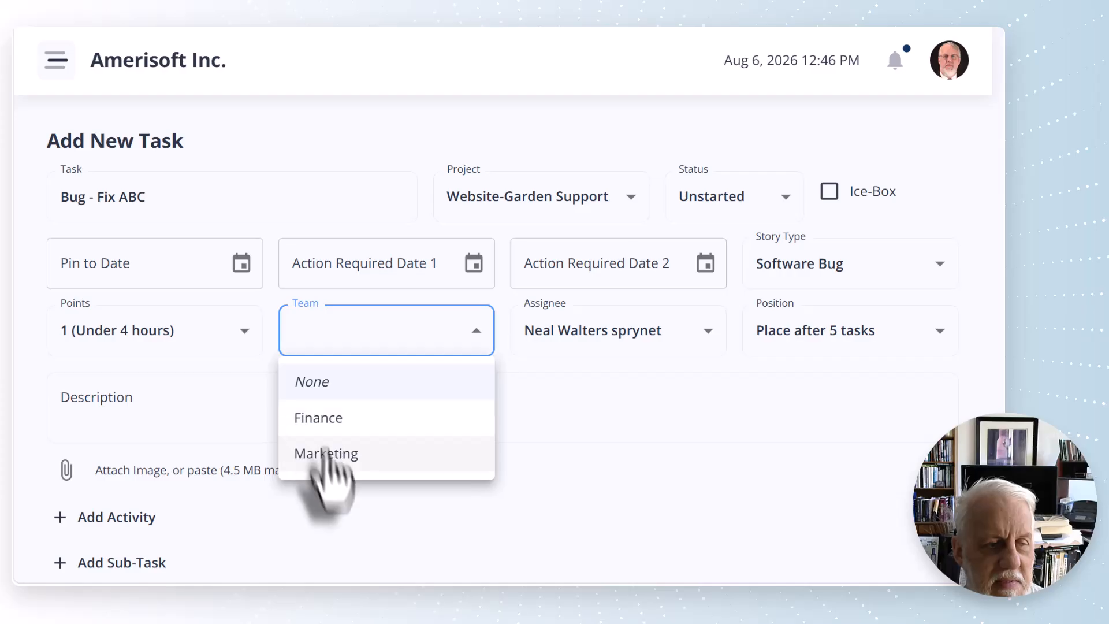
left_click(321, 419)
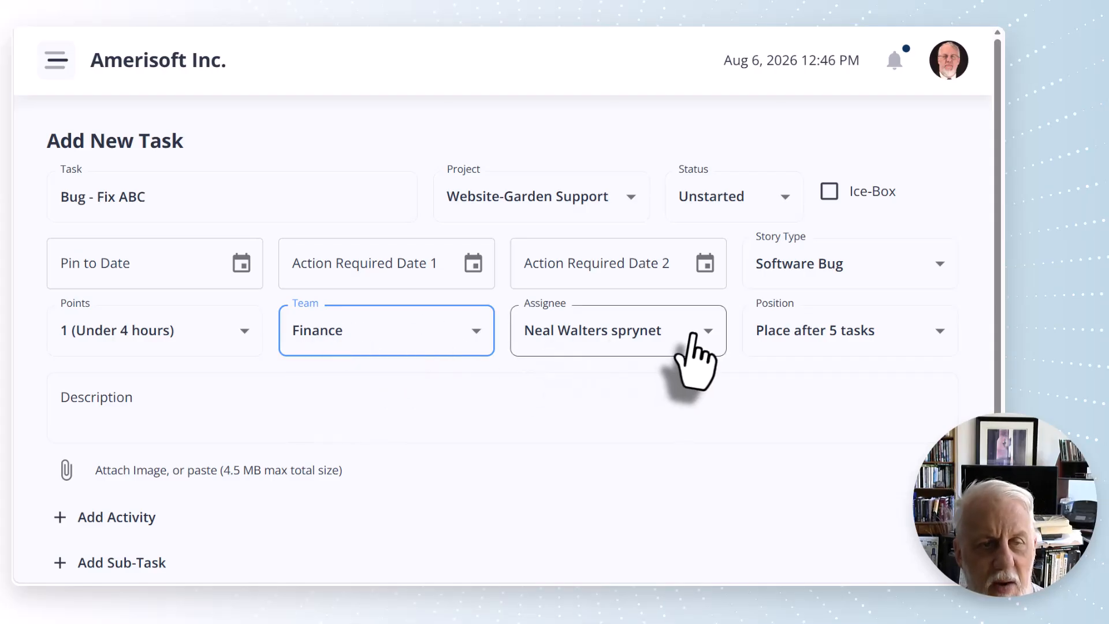
Keep the chosen assignee, set the position to "Place after 5 tasks", and enter the description "Fix the bug in the"
left_click(649, 334)
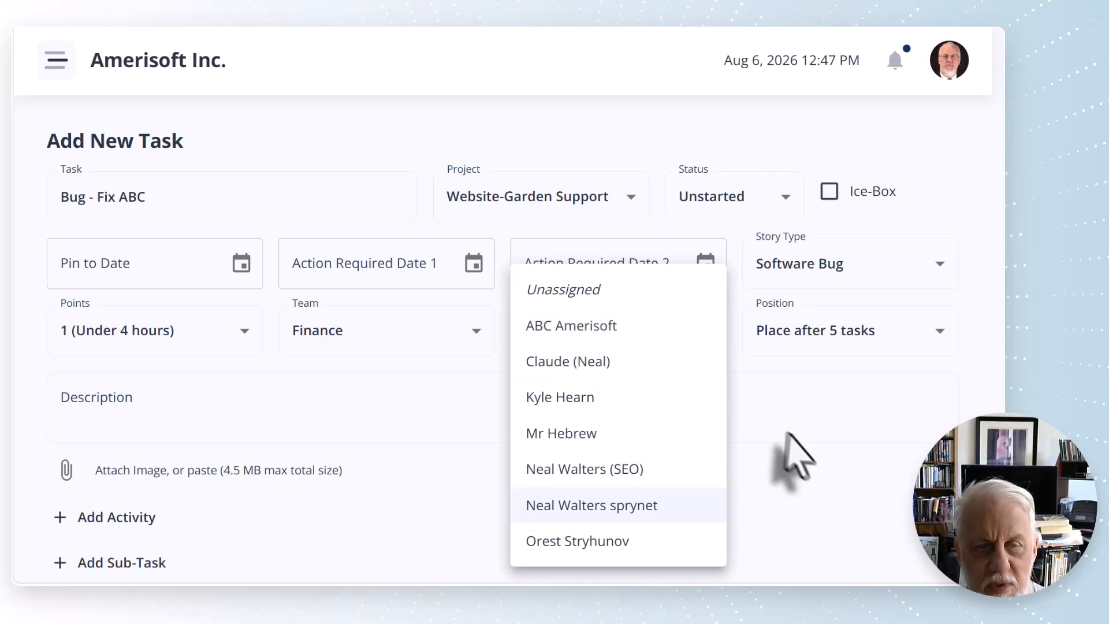
left_click(764, 399)
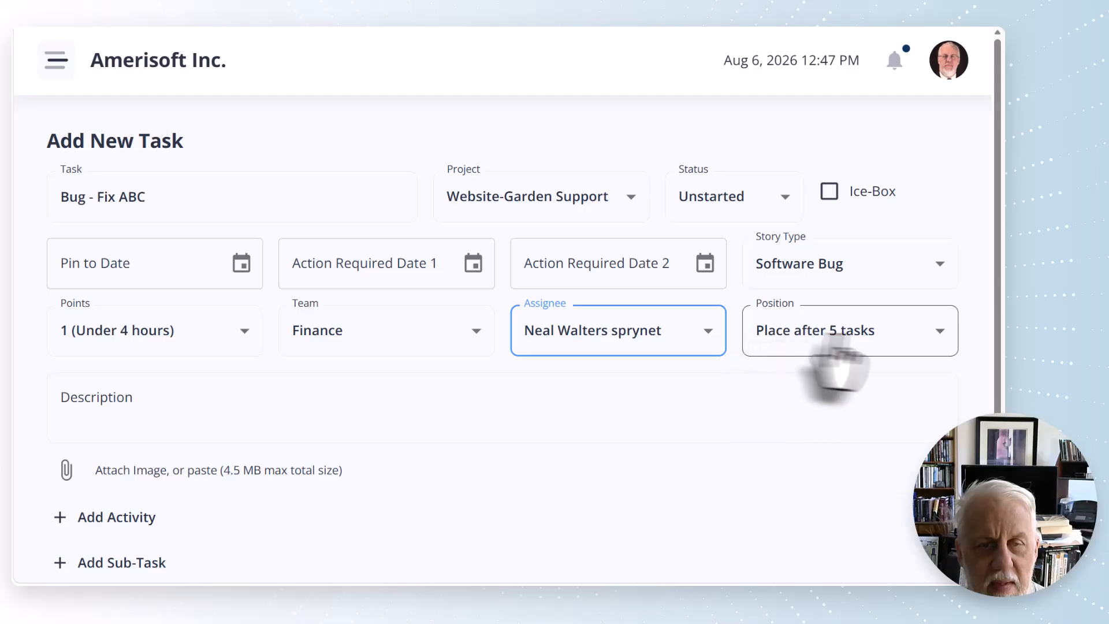
left_click(941, 334)
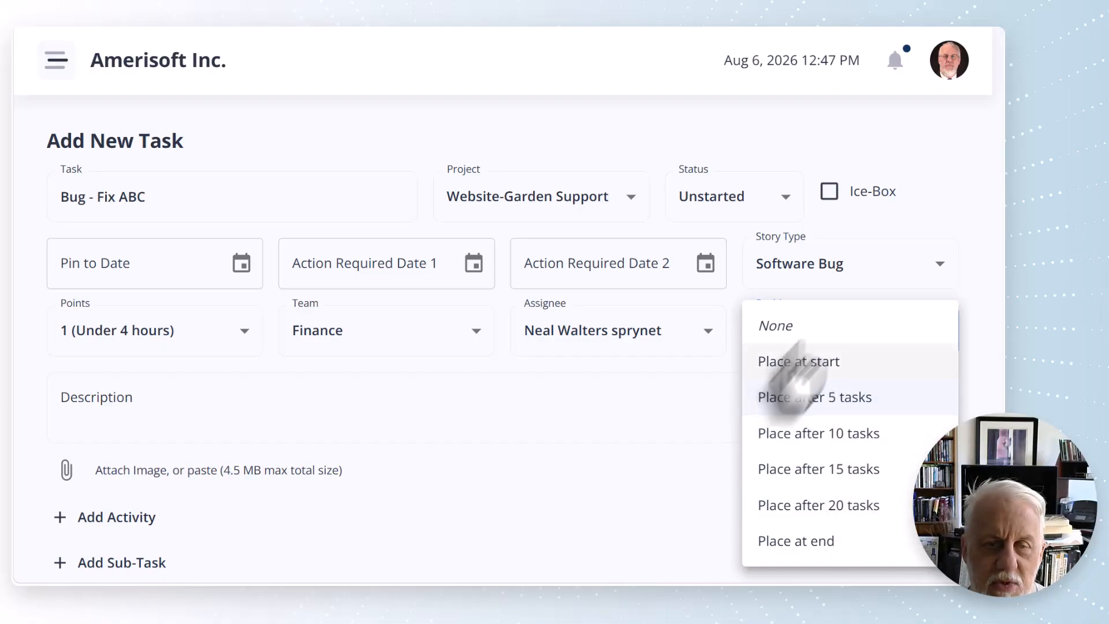
left_click(835, 397)
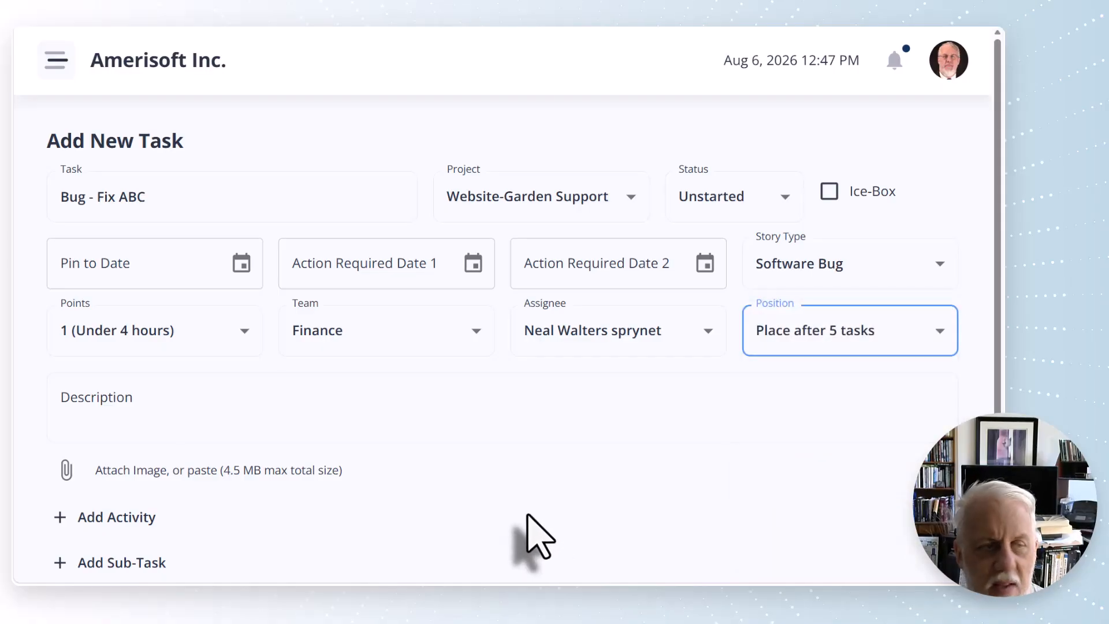
left_click(215, 409)
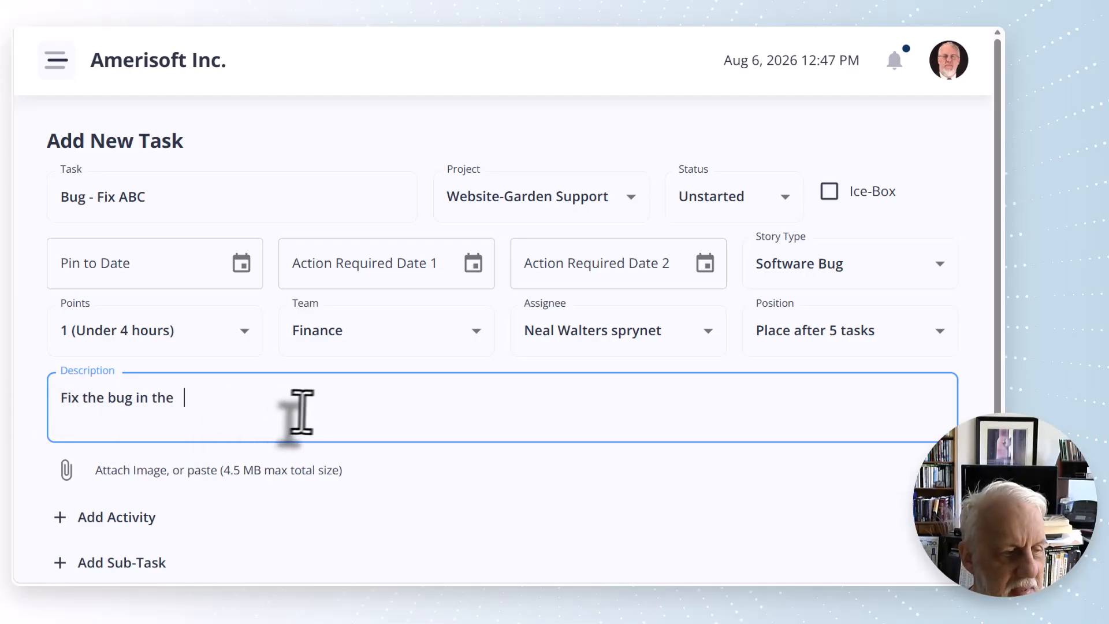
Add an activity to the task and paste the copied screenshot into its comment as an attachment
scroll(312, 410, "down", 2)
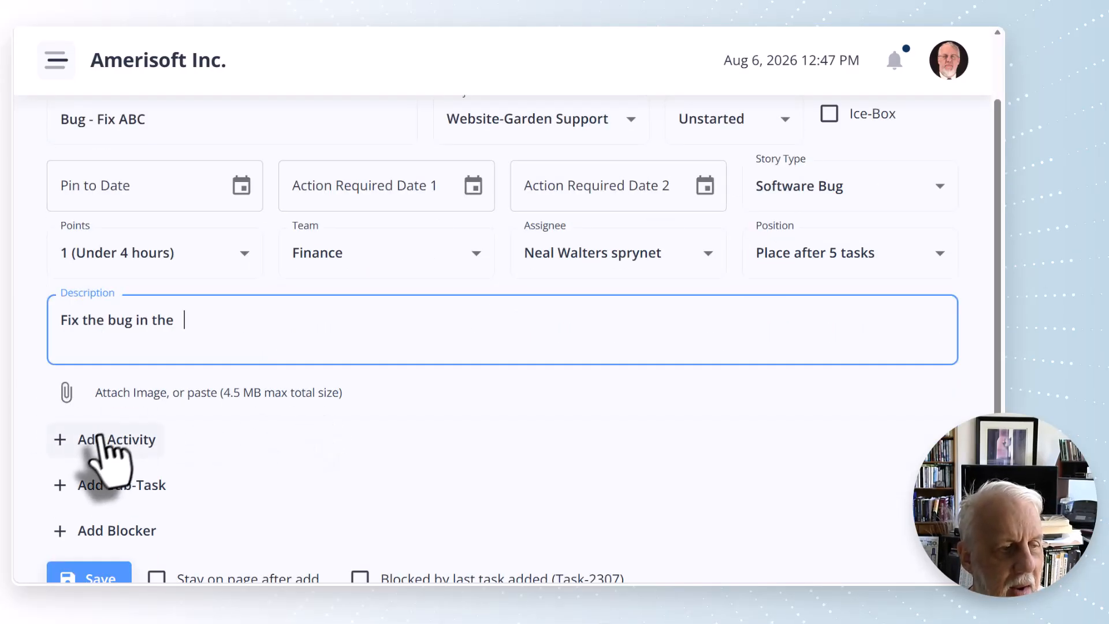
left_click(58, 442)
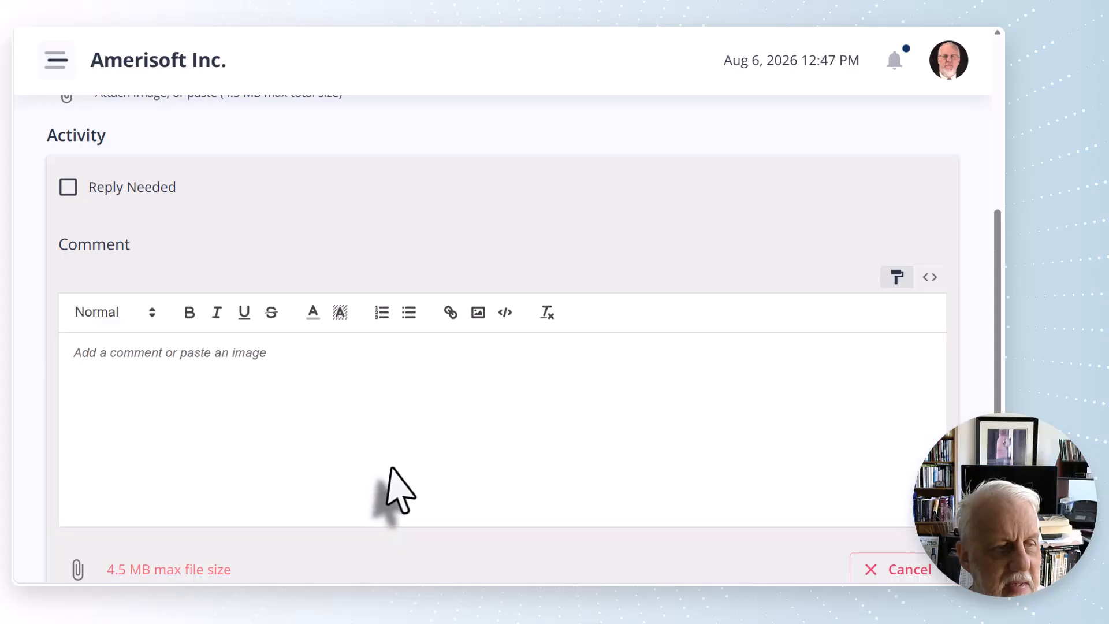
scroll(433, 470, "down", 3)
scroll(445, 491, "up", 3)
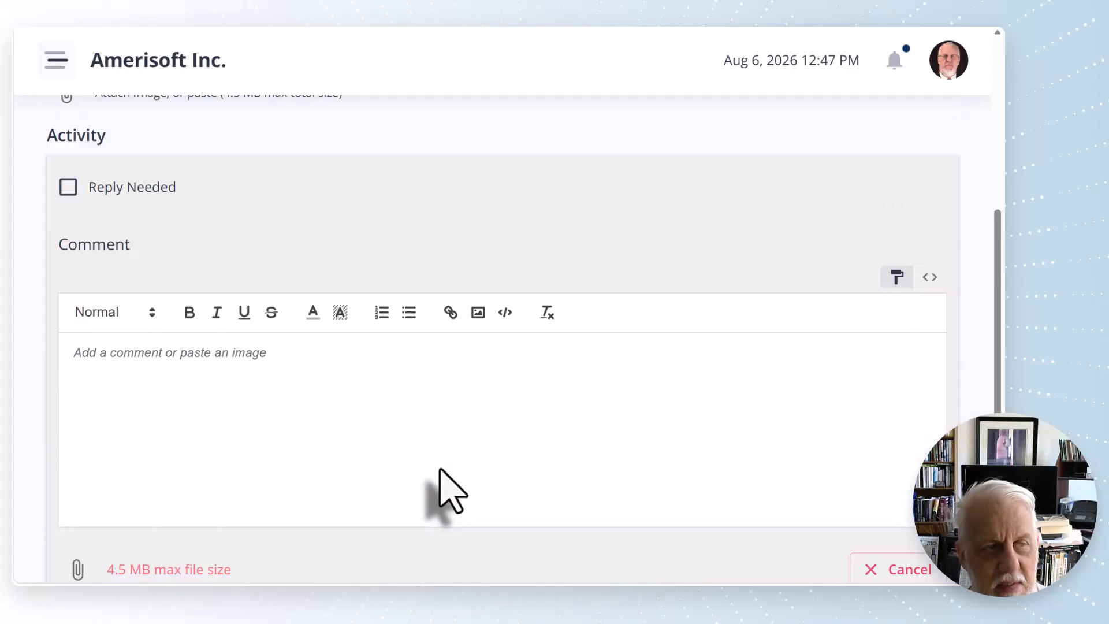
scroll(444, 491, "down", 3)
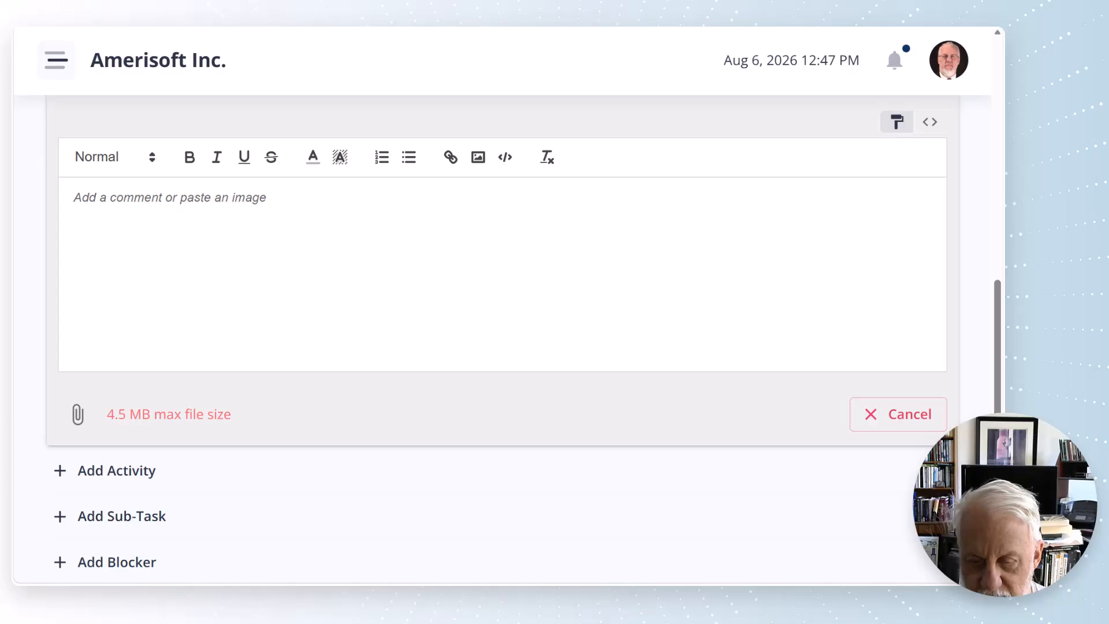
key("alt+Tab")
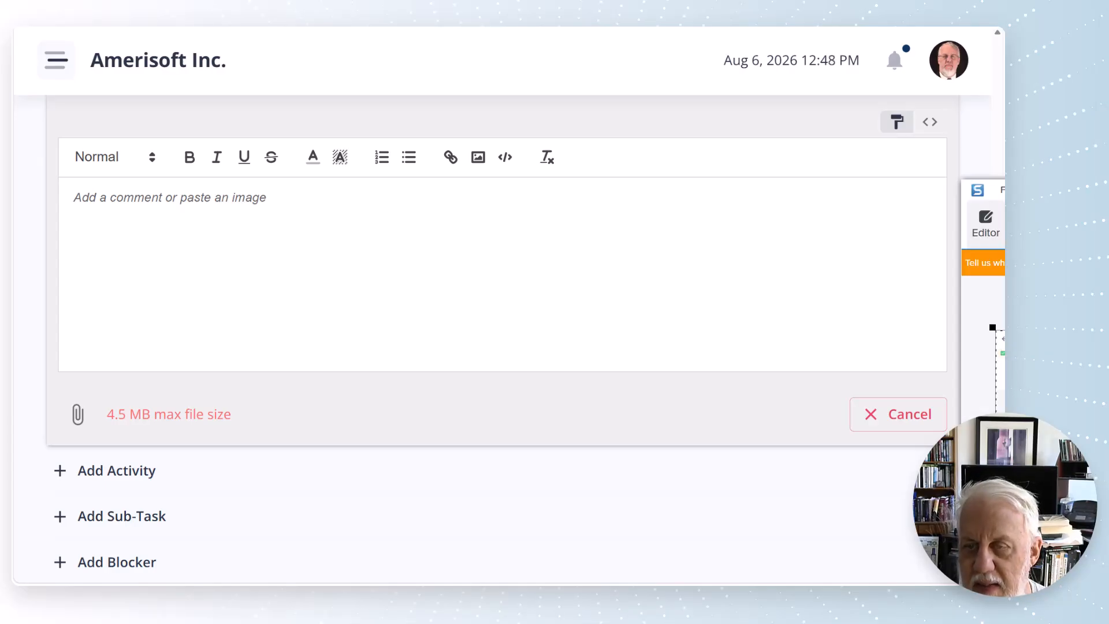
left_click_drag(1003, 190, 793, 27)
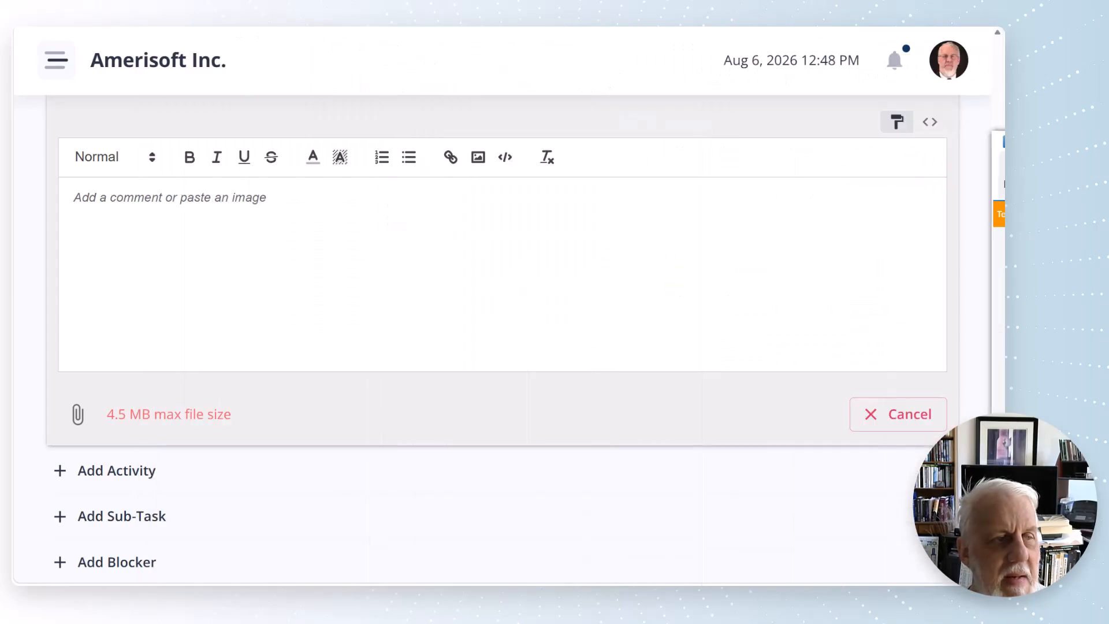
left_click(384, 240)
key("ctrl+v")
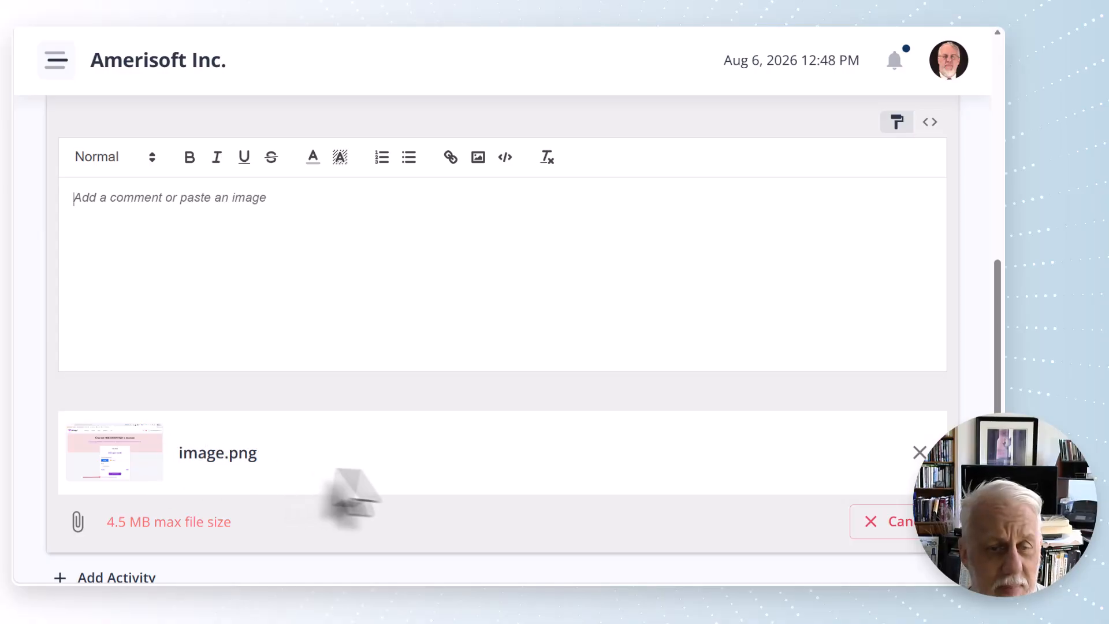
scroll(556, 509, "down", 3)
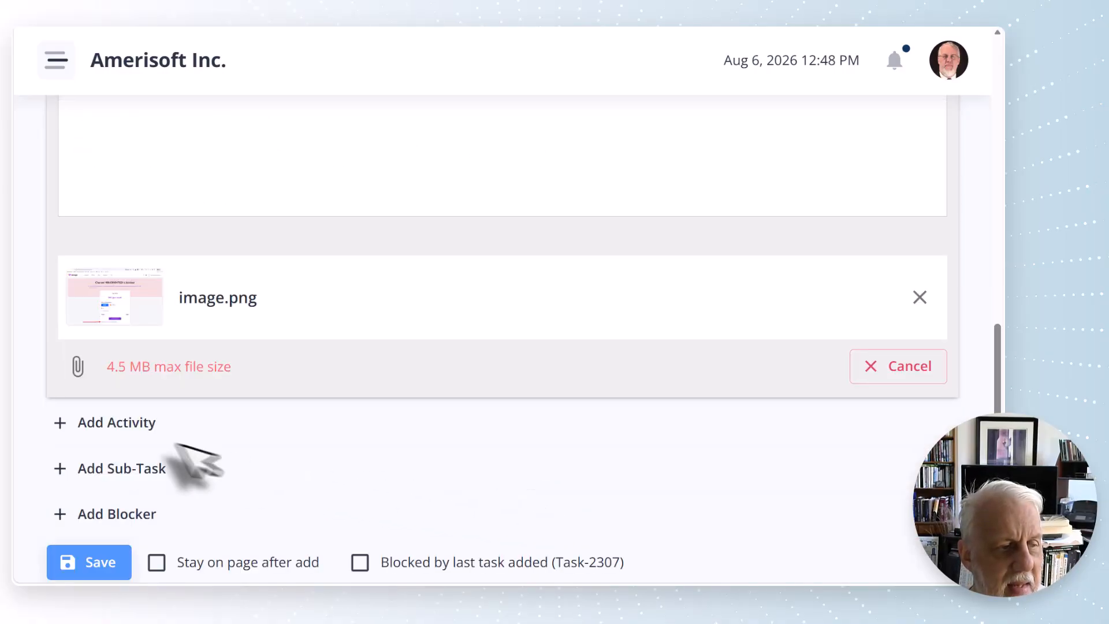
Enter the comment "See the picture for what the bug says." above the attached screenshot in the task's activity
scroll(271, 185, "up", 3)
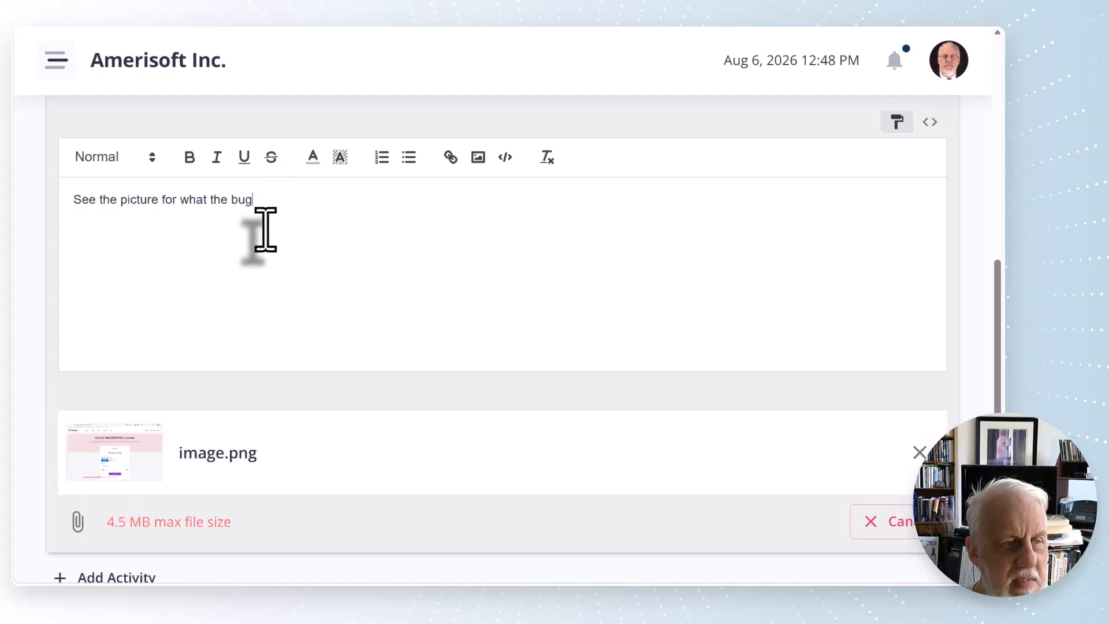
scroll(442, 255, "down", 3)
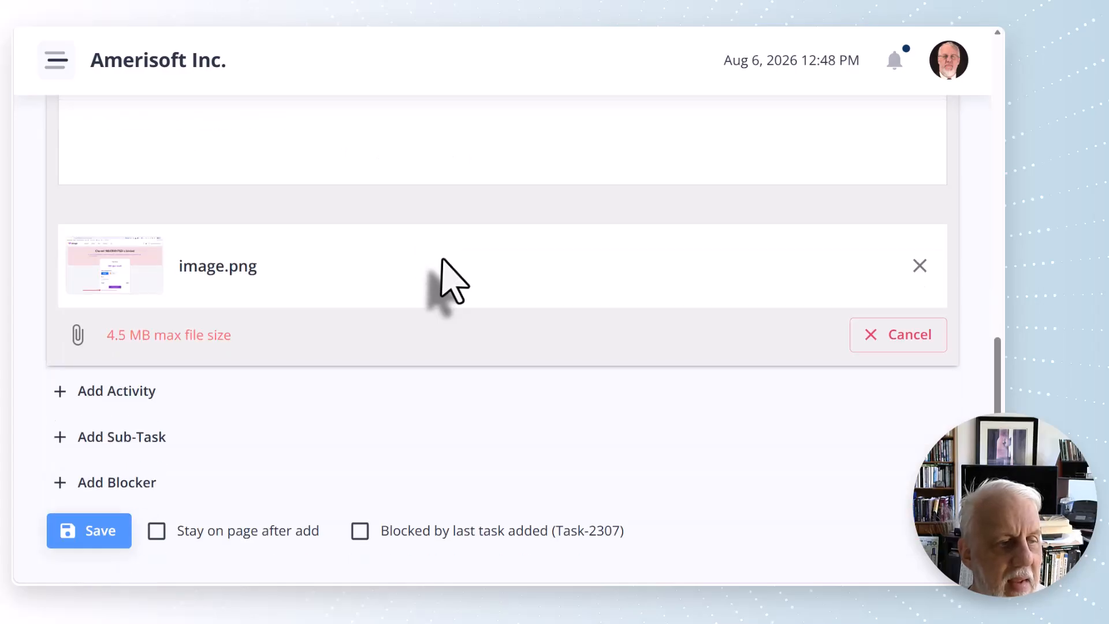
scroll(359, 420, "up", 6)
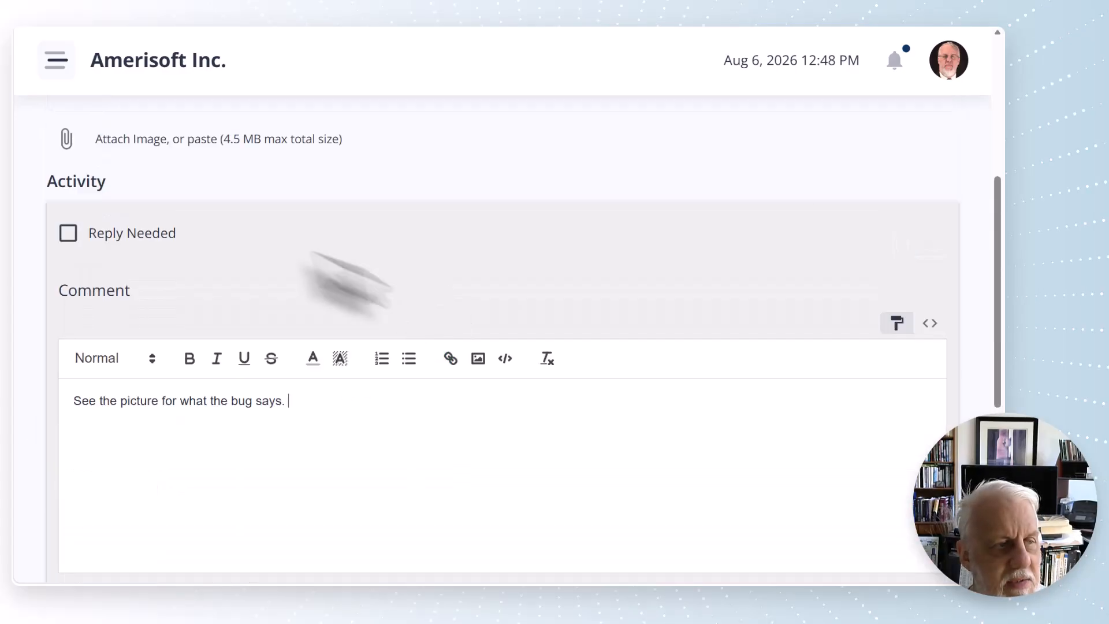
left_click(110, 234)
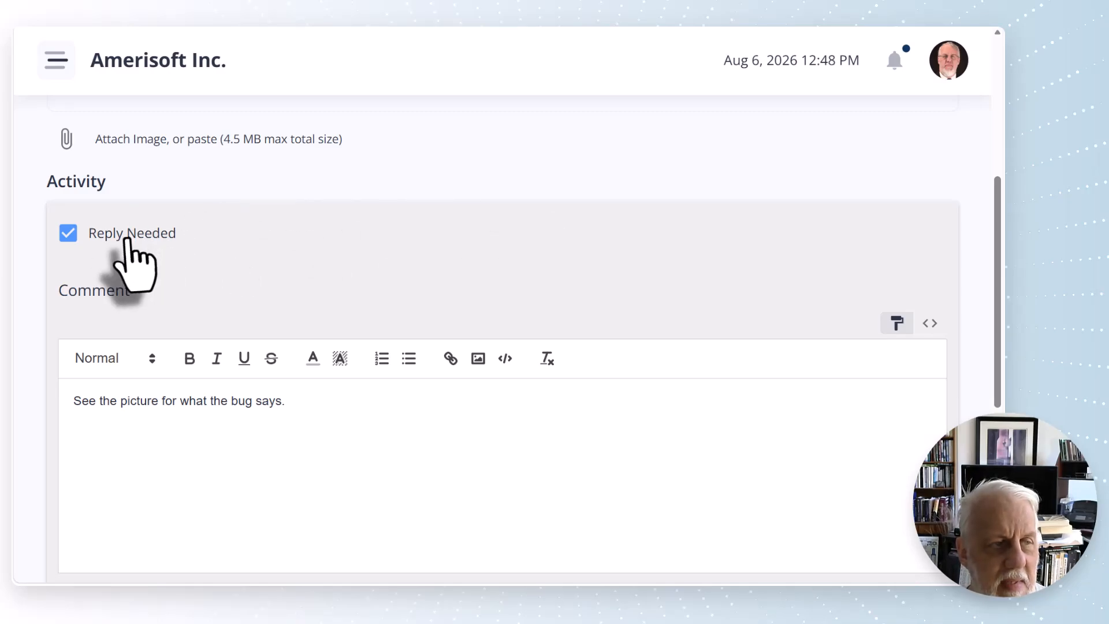
left_click(68, 234)
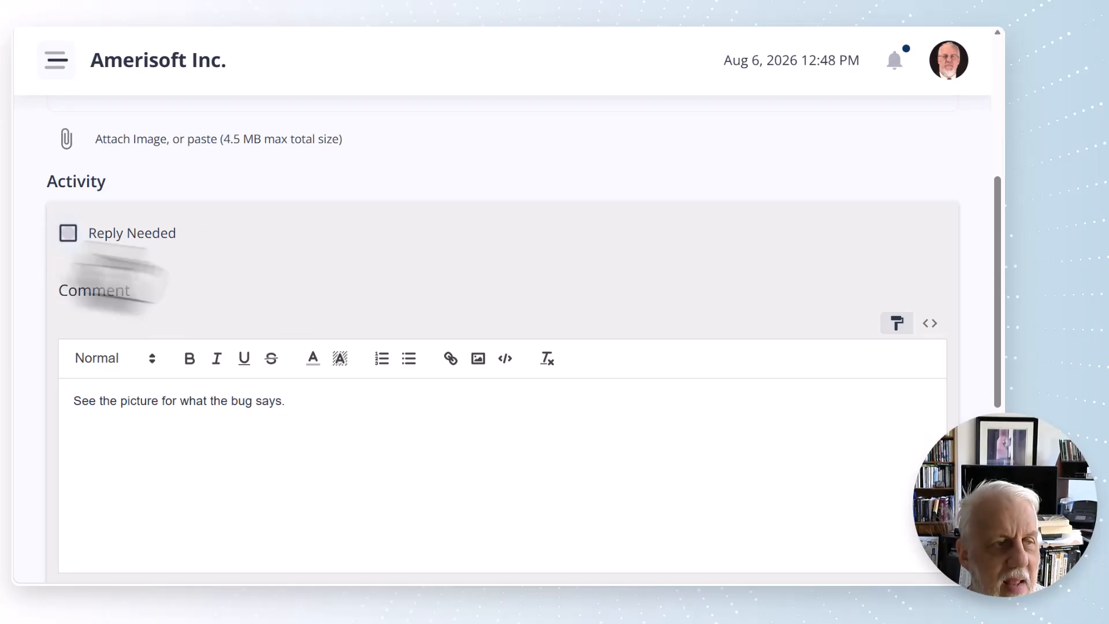
left_click(67, 233)
left_click(68, 234)
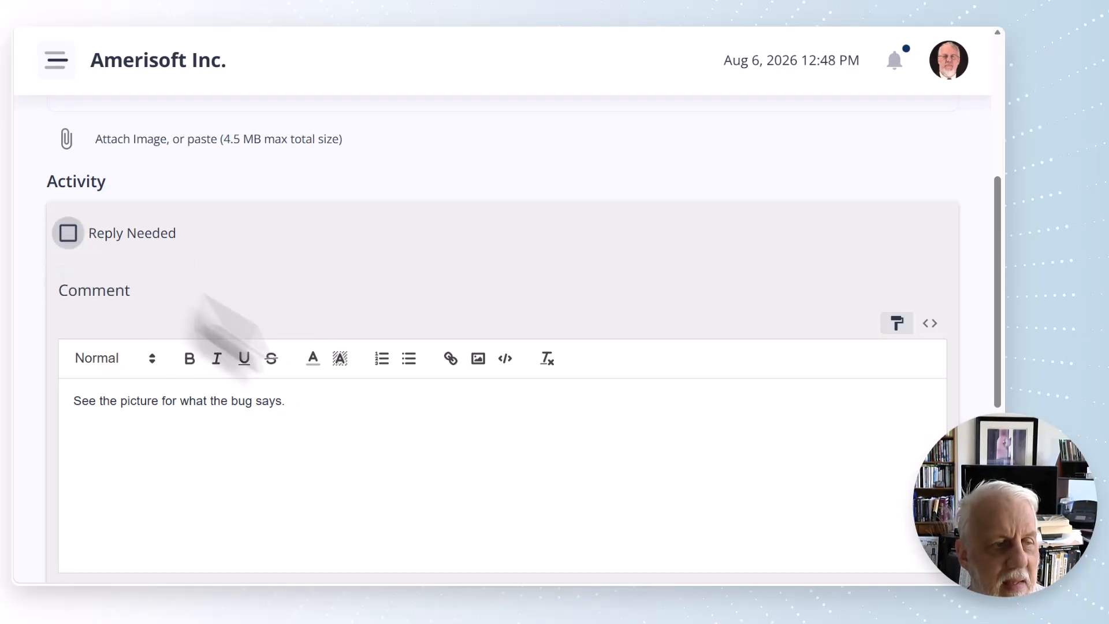
Add a second activity with the comment "Can you finish this by Friday before our board meeting?" and mark it Reply Needed
scroll(392, 388, "down", 5)
left_click(149, 462)
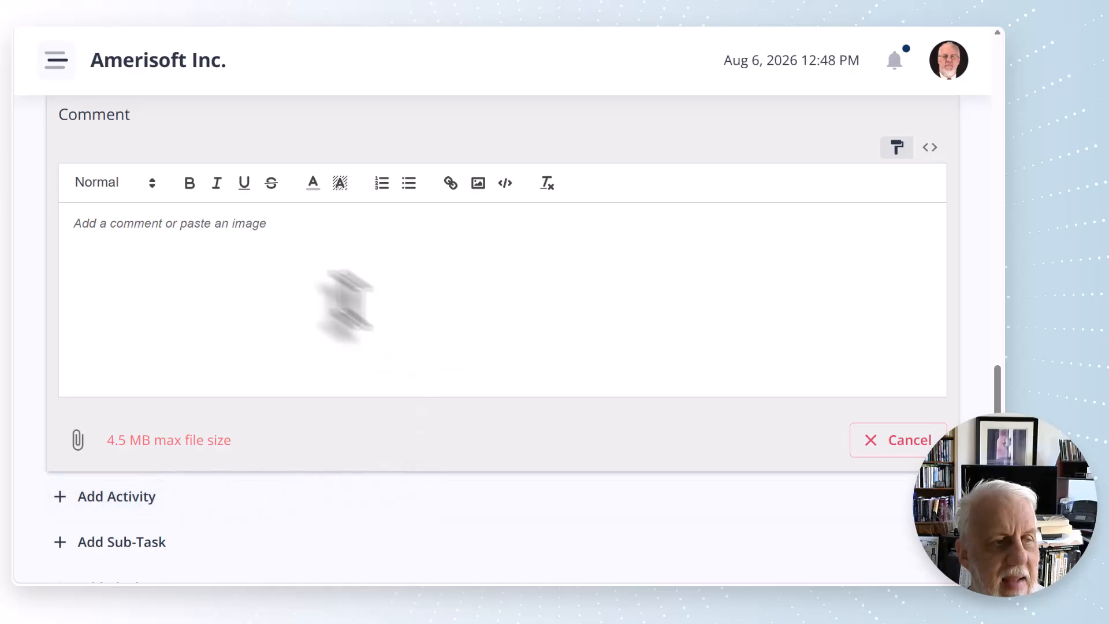
left_click(298, 246)
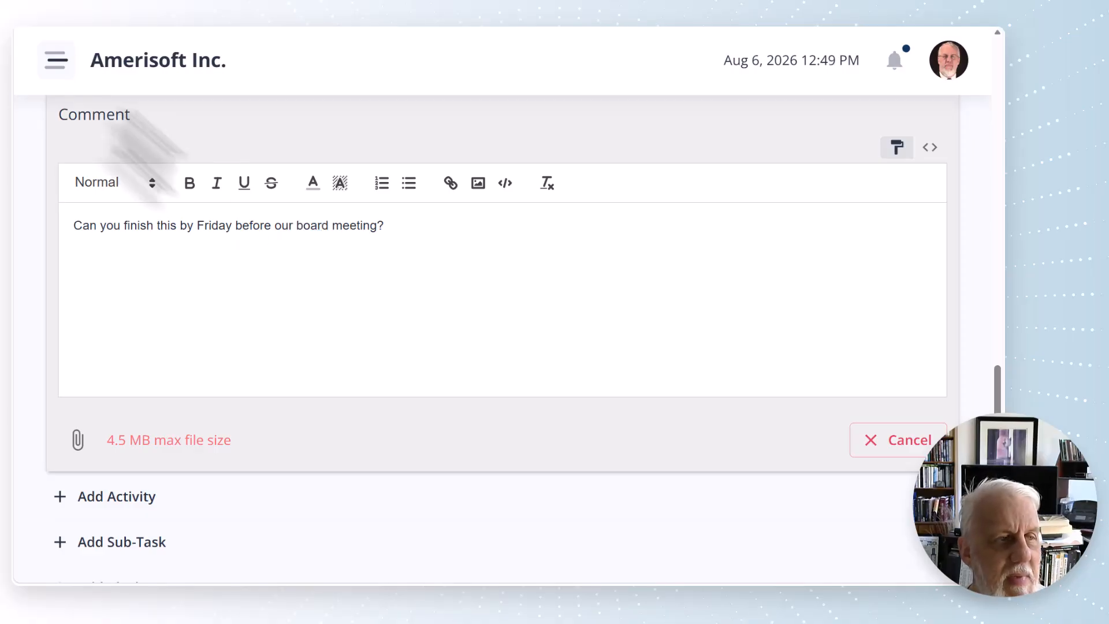
scroll(387, 248, "up", 1)
left_click(68, 135)
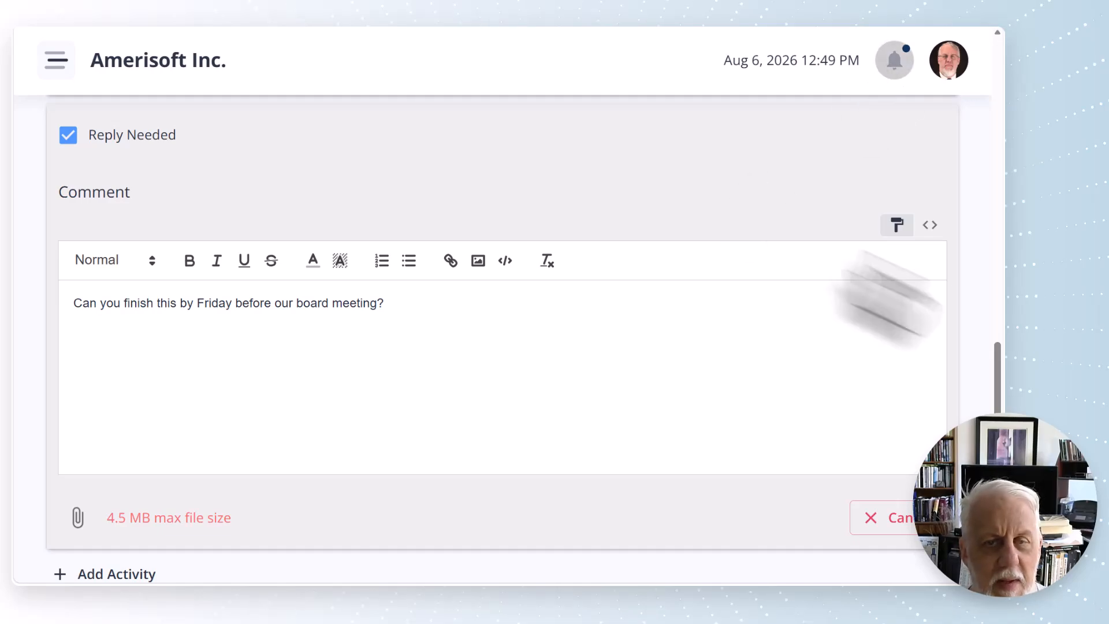
Add a blocker to the task with the block reason "Waiting on receipt of new software before we can begin."
scroll(636, 347, "down", 3)
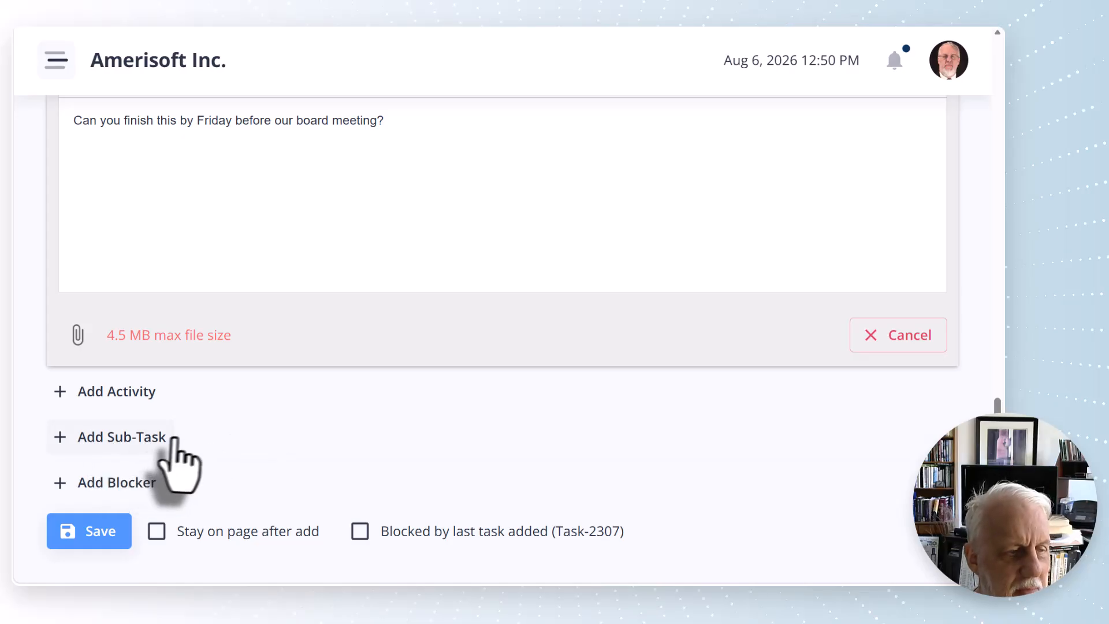
scroll(220, 346, "up", 15)
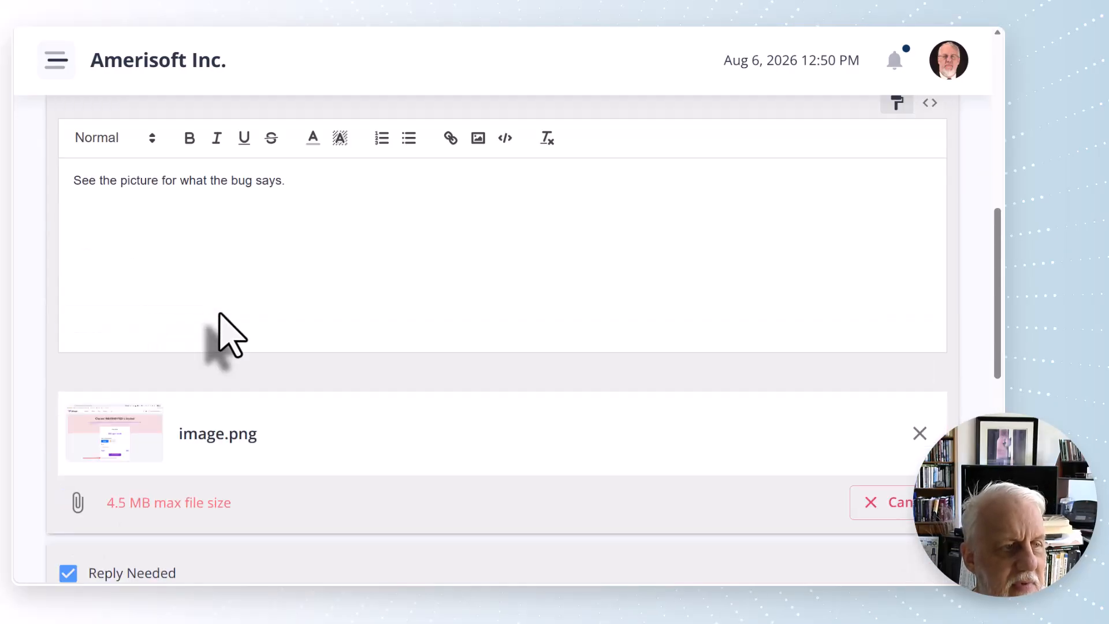
scroll(169, 223, "up", 4)
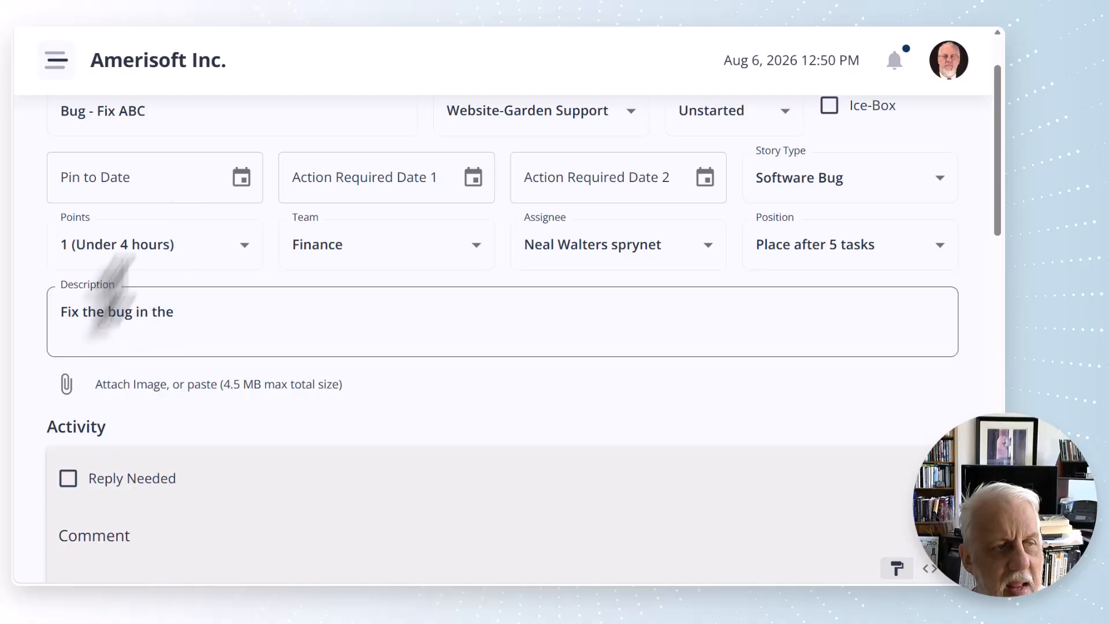
scroll(495, 351, "down", 8)
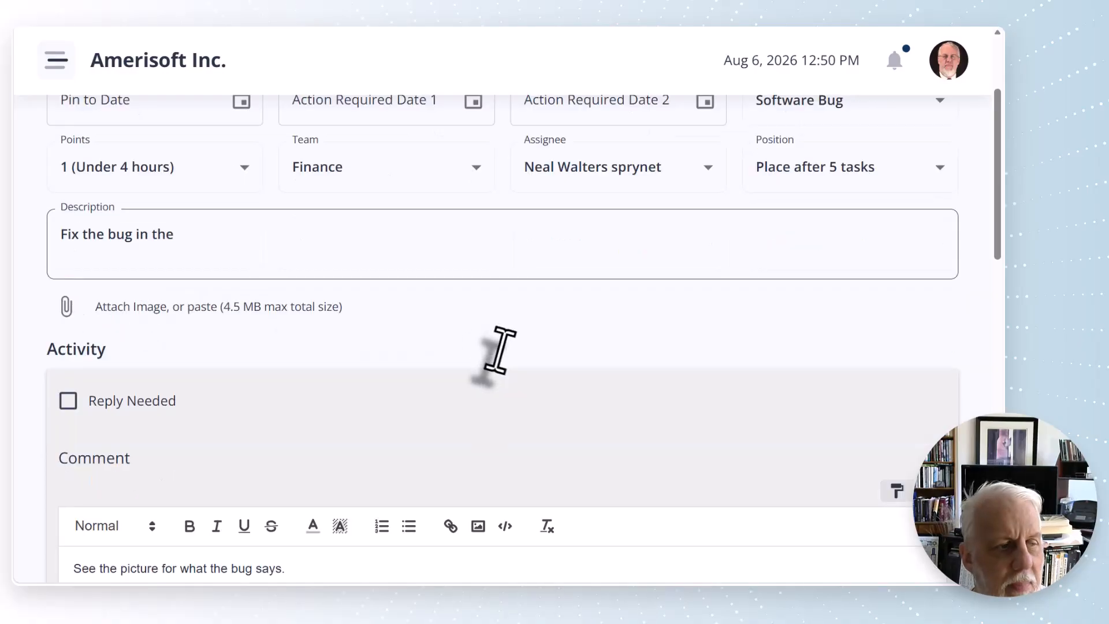
scroll(124, 434, "down", 5)
scroll(198, 458, "down", 5)
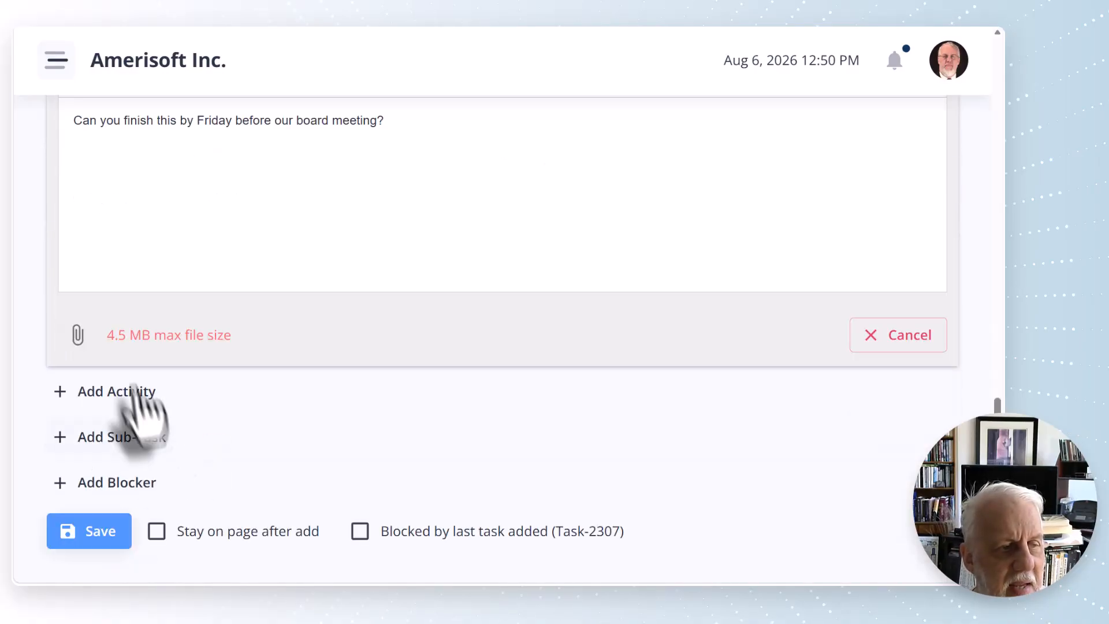
left_click(123, 480)
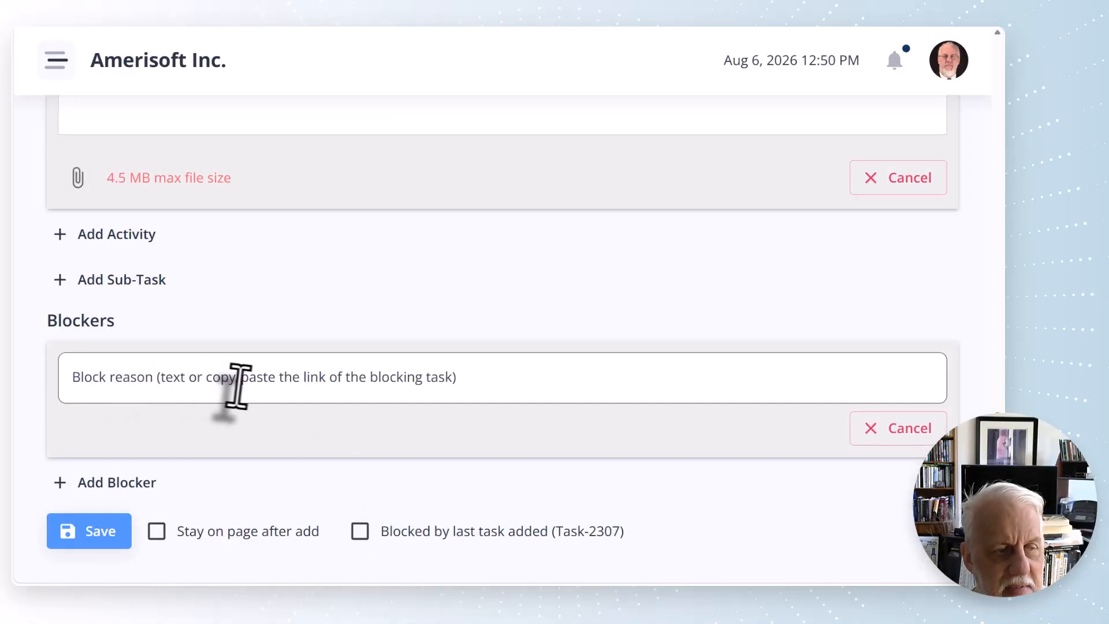
left_click(369, 387)
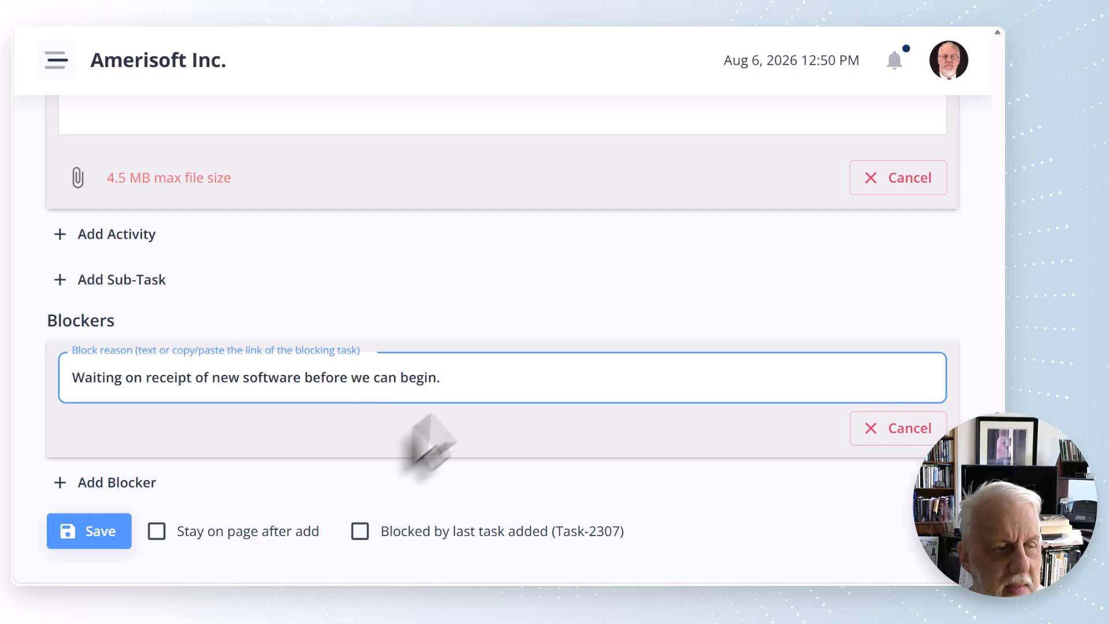
left_click(97, 531)
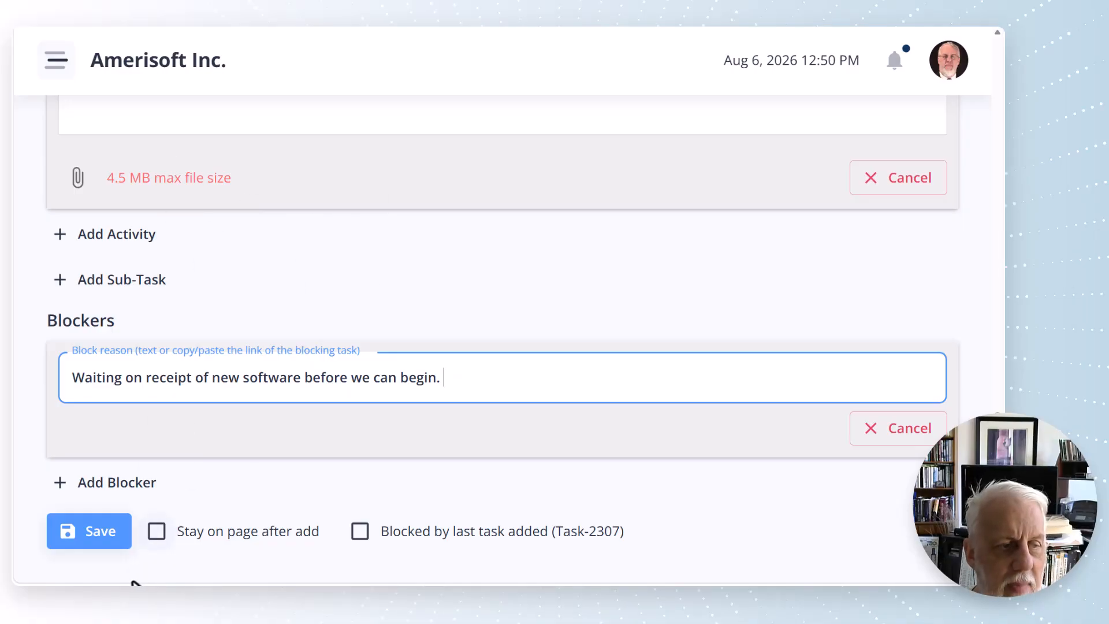
left_click(157, 531)
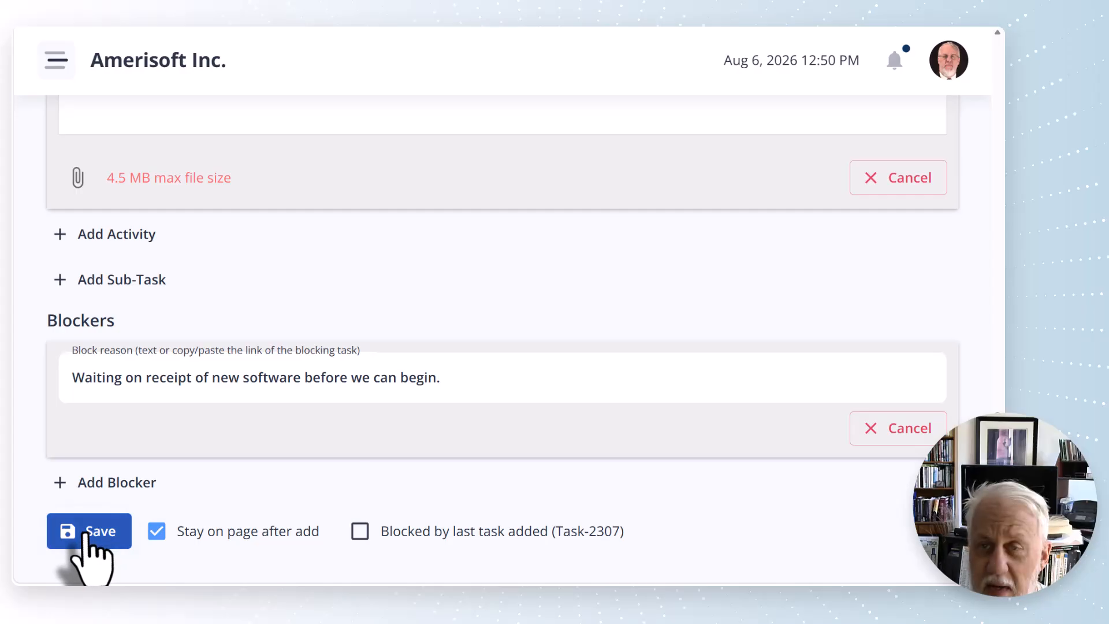
left_click(164, 536)
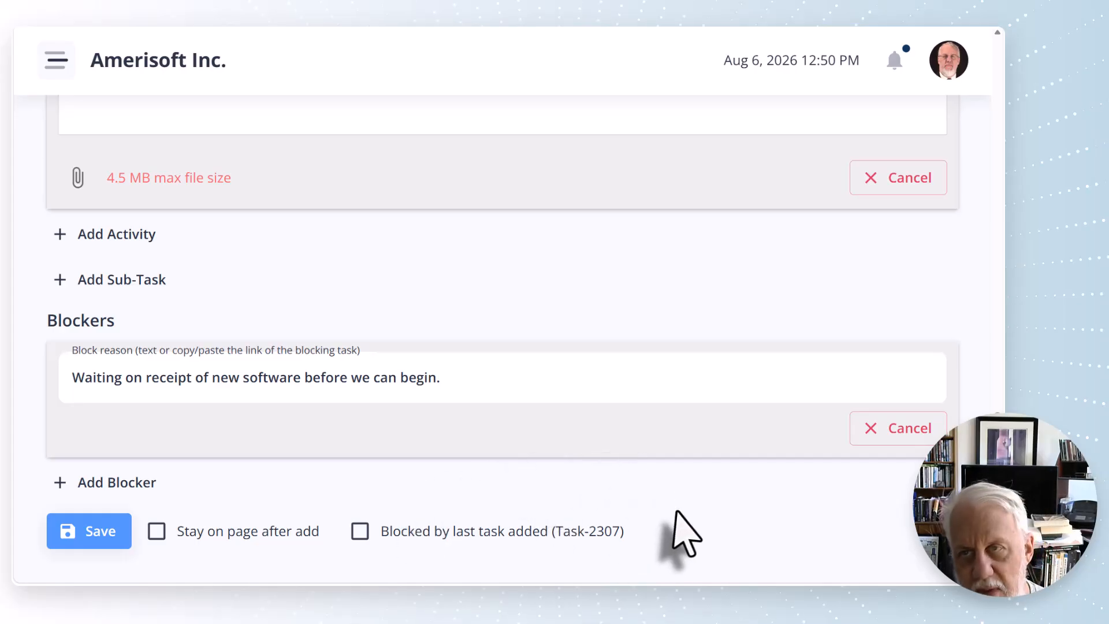
left_click(360, 533)
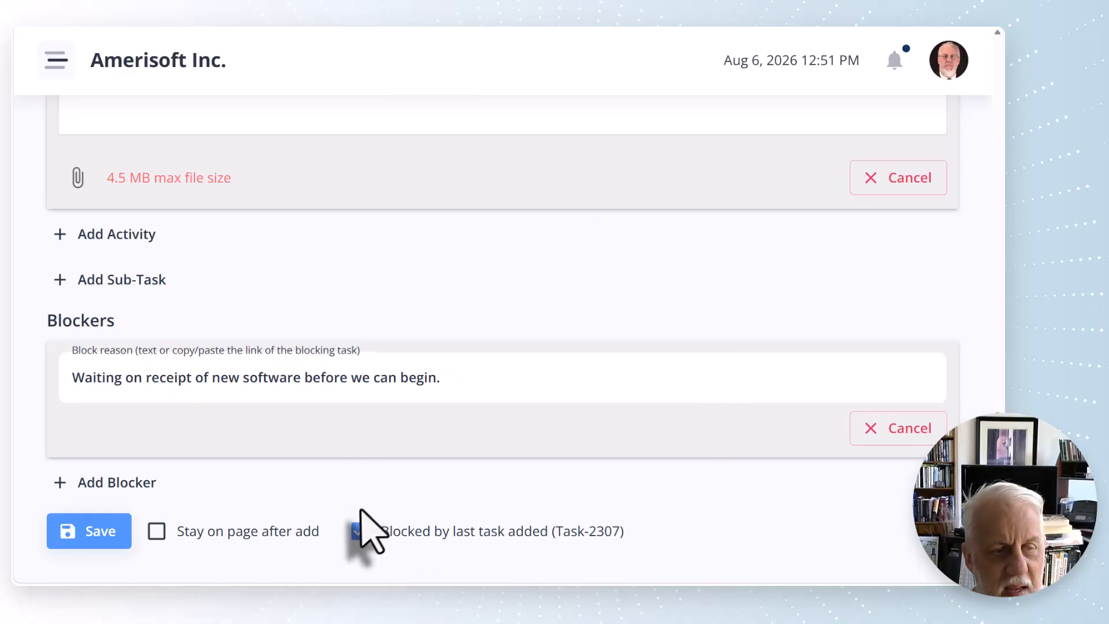
left_click(359, 532)
Save the new task and collapse the Service & Paid Tasks group in the current task list
left_click(92, 532)
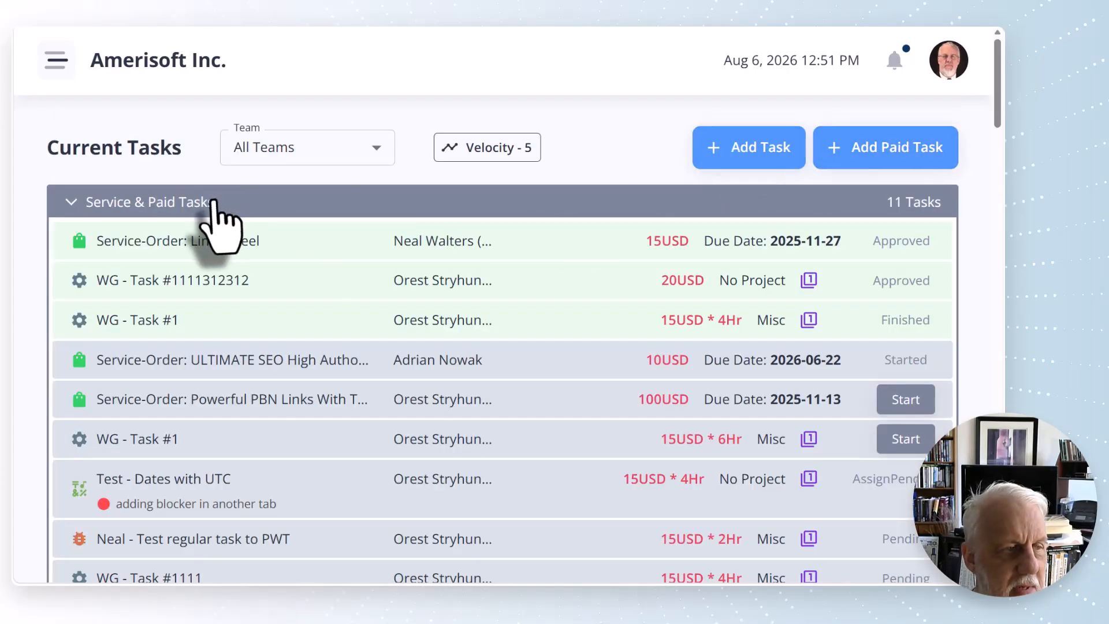
scroll(231, 220, "down", 1)
scroll(190, 208, "up", 1)
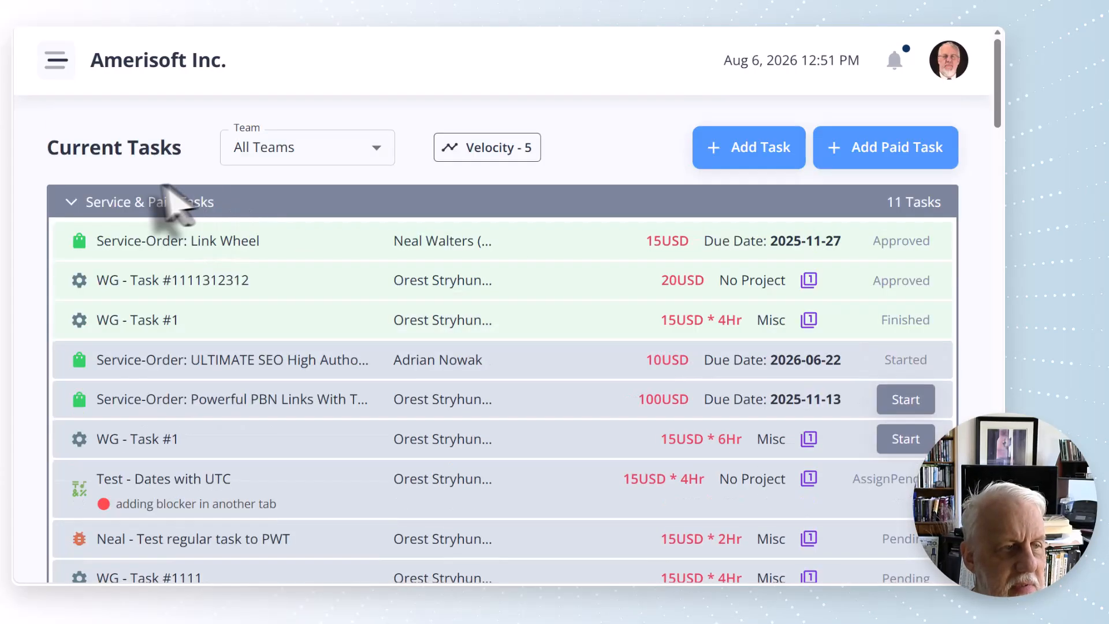
left_click(71, 202)
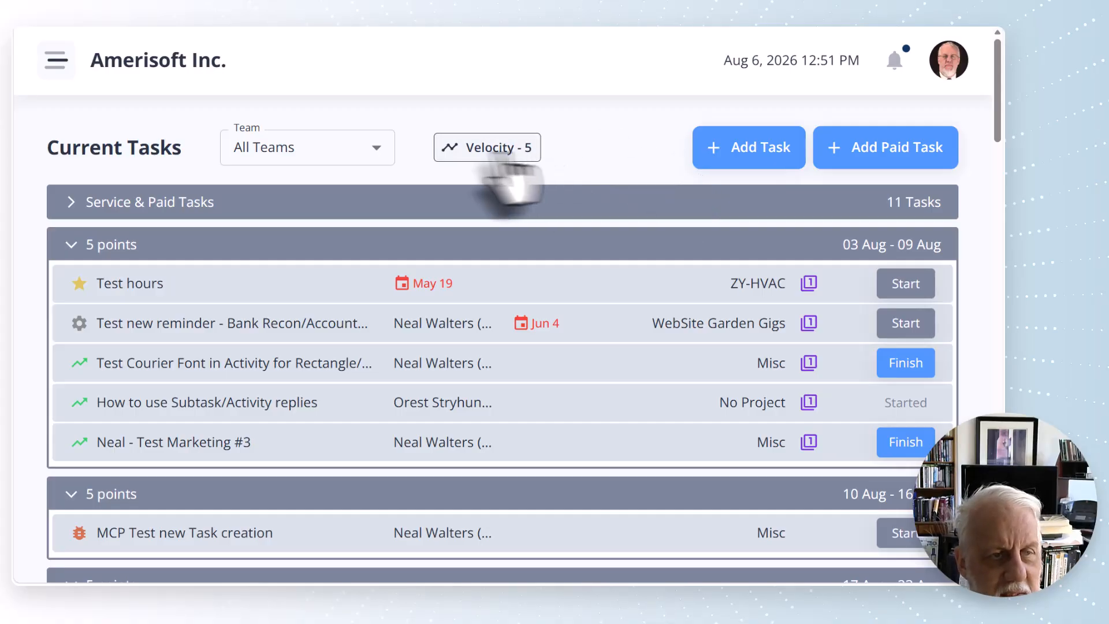
Look through the weekly iterations from the current week to the last one to see how far the work extends
scroll(543, 219, "down", 5)
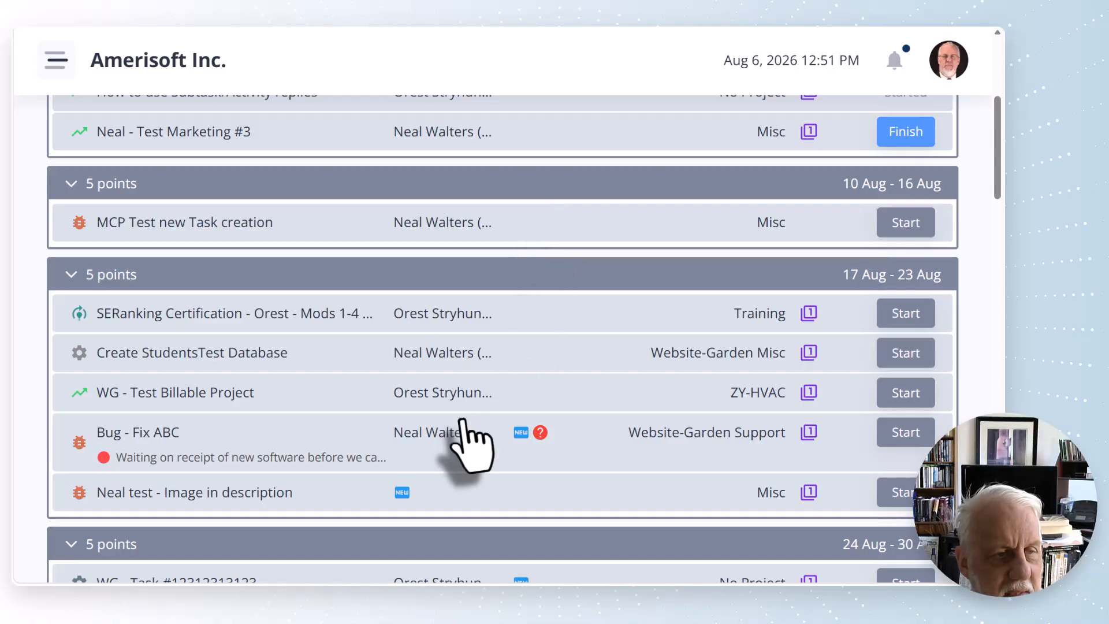
scroll(392, 332, "down", 6)
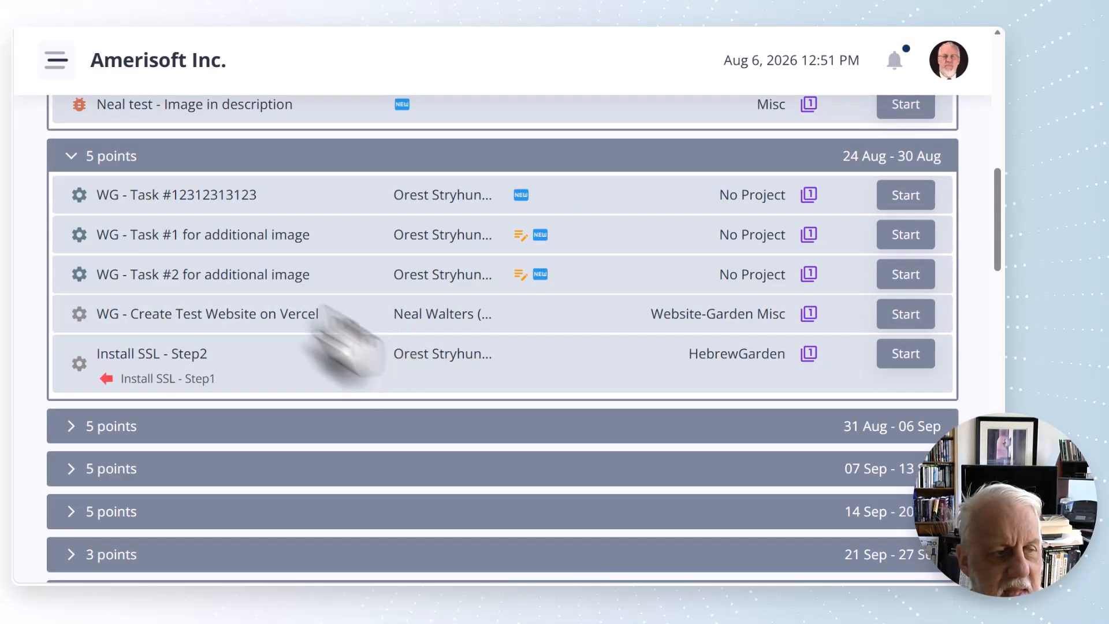
scroll(463, 326, "down", 5)
scroll(540, 317, "down", 20)
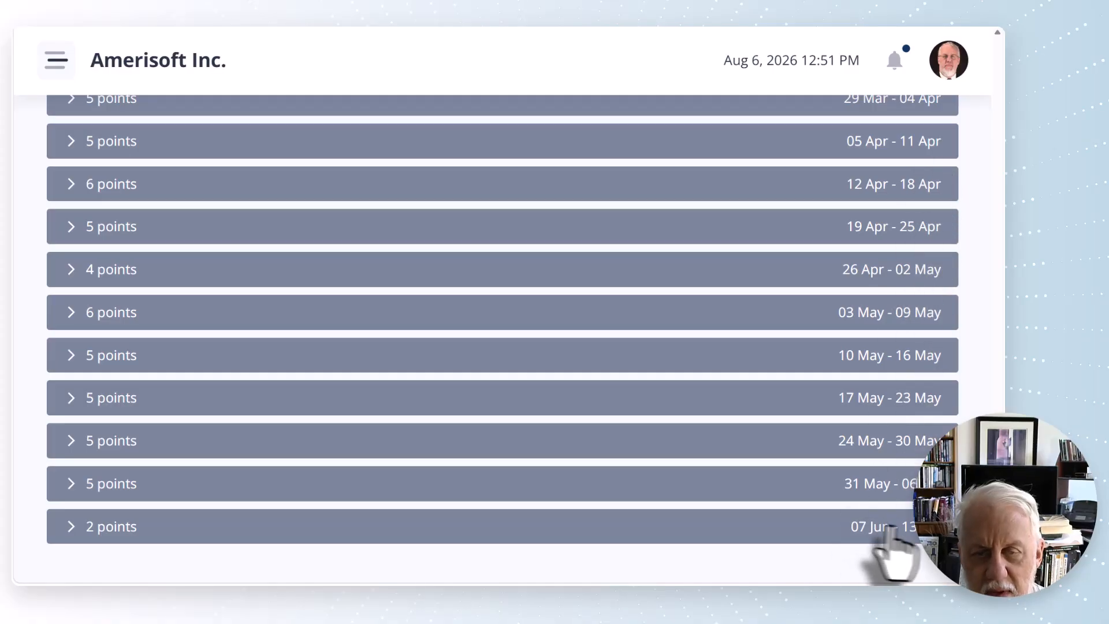
scroll(758, 393, "up", 20)
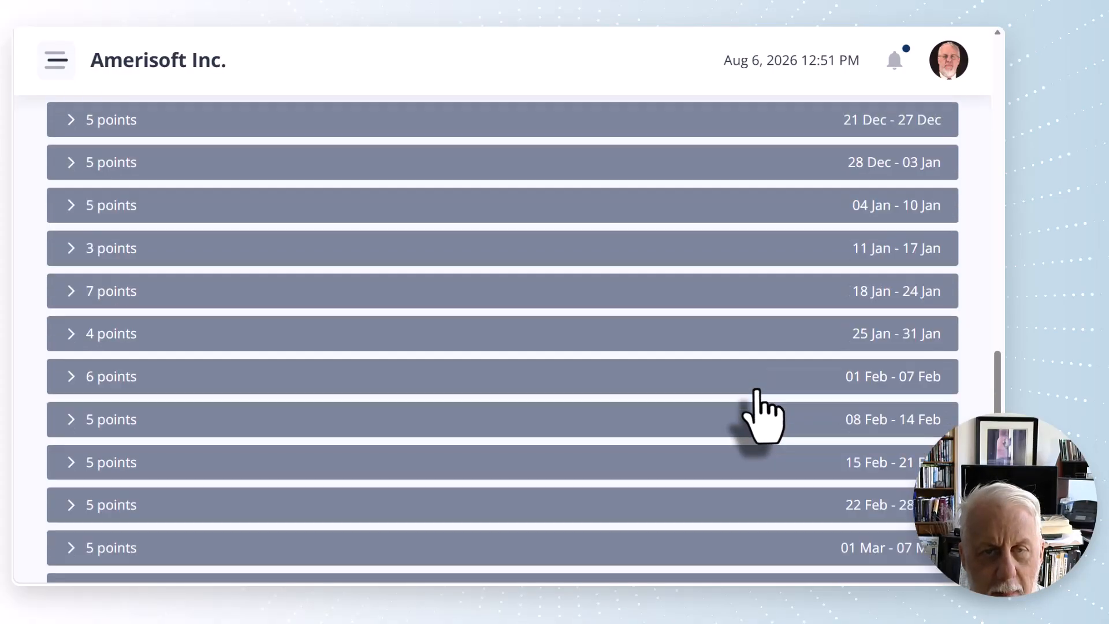
scroll(758, 386, "up", 15)
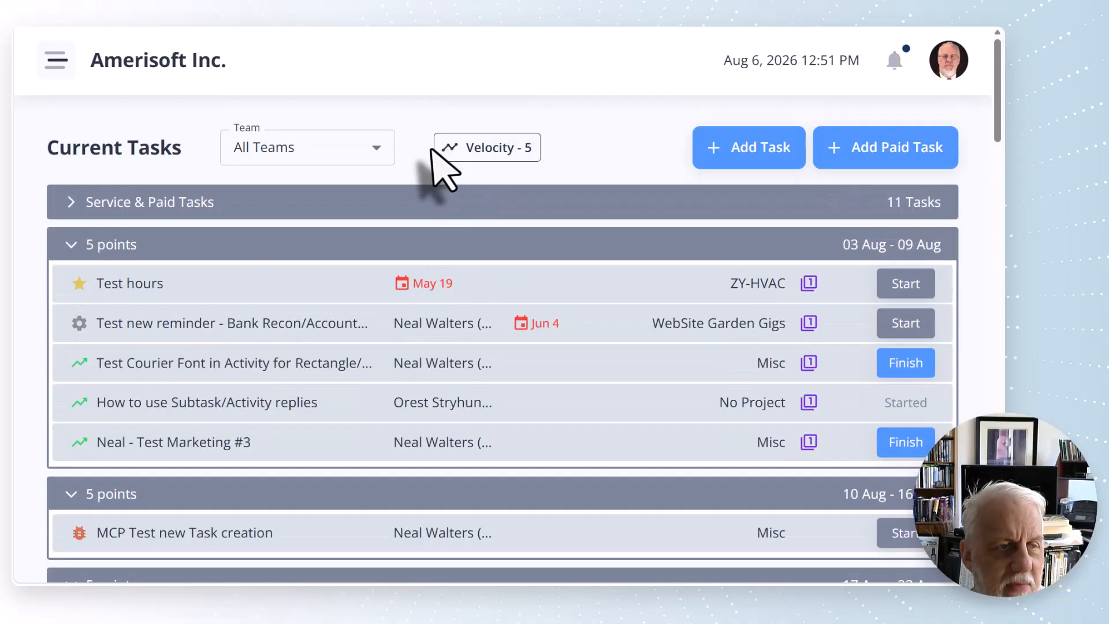
Temporarily override the velocity with 15 to recalculate the iterations
left_click(477, 149)
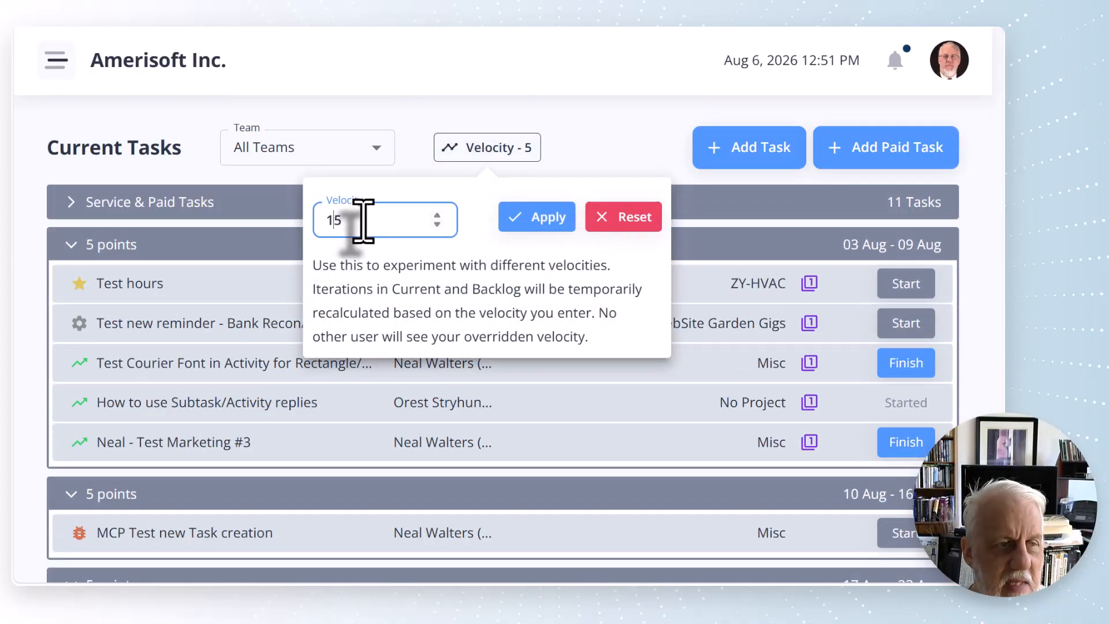
type("1")
key("Return")
Examine the recalculated iterations through to the last week and the status icons on the Bug - Fix ABC task
scroll(606, 254, "down", 1)
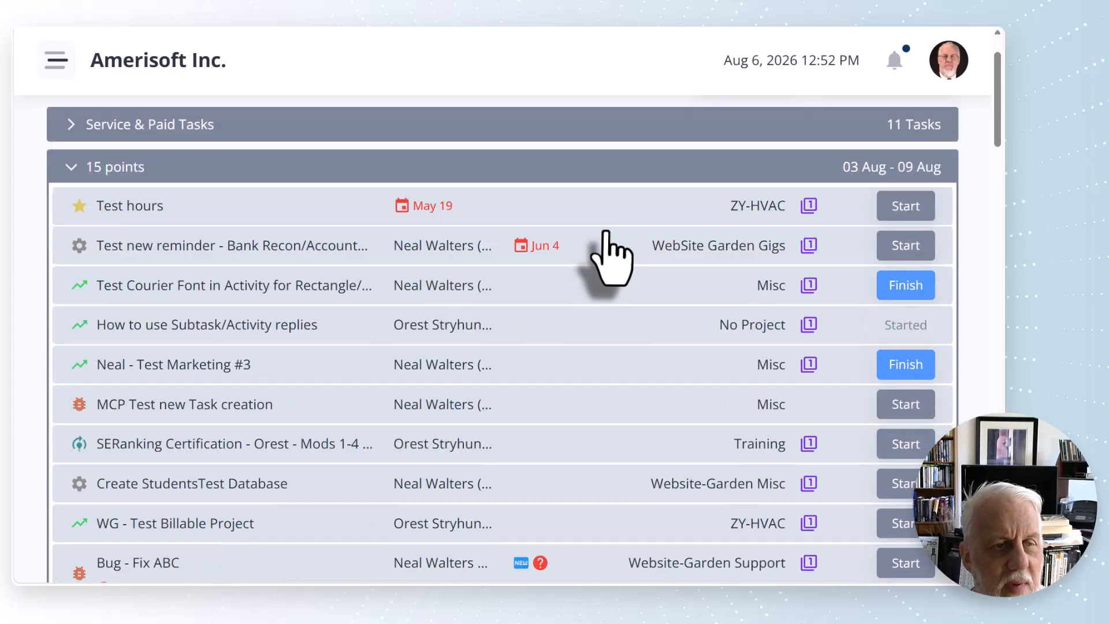
scroll(606, 254, "down", 20)
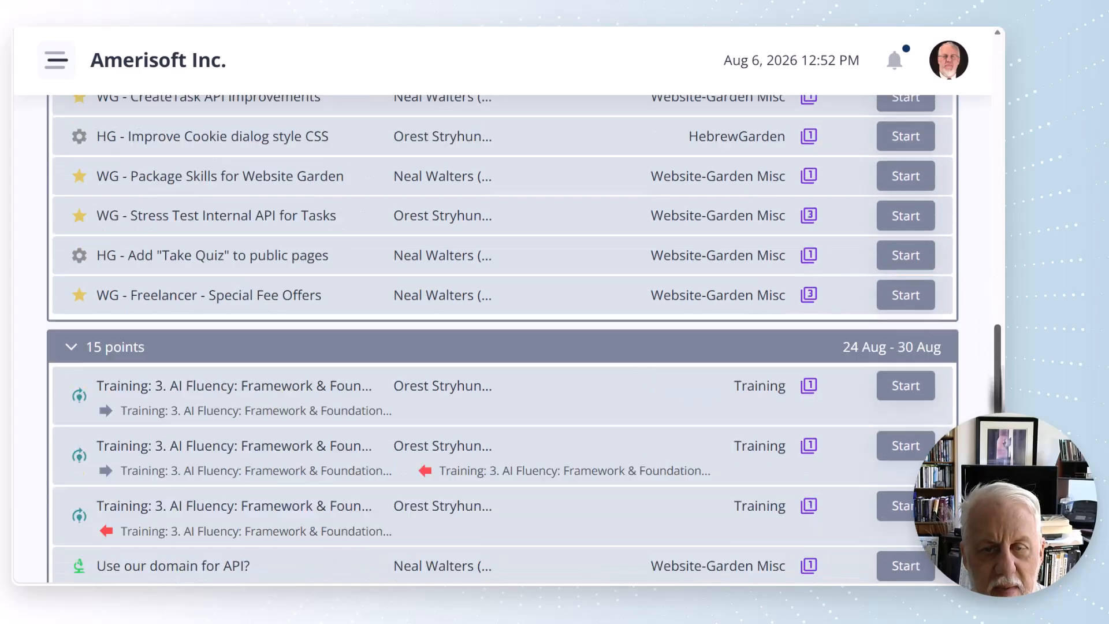
scroll(502, 323, "down", 10)
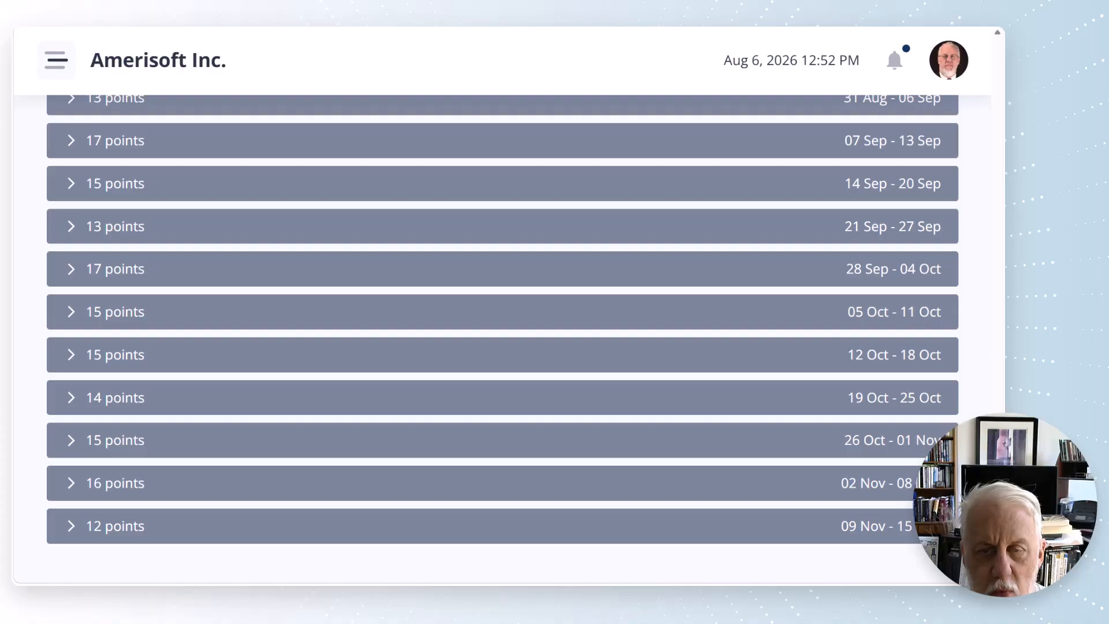
left_click_drag(999, 560, 1001, 132)
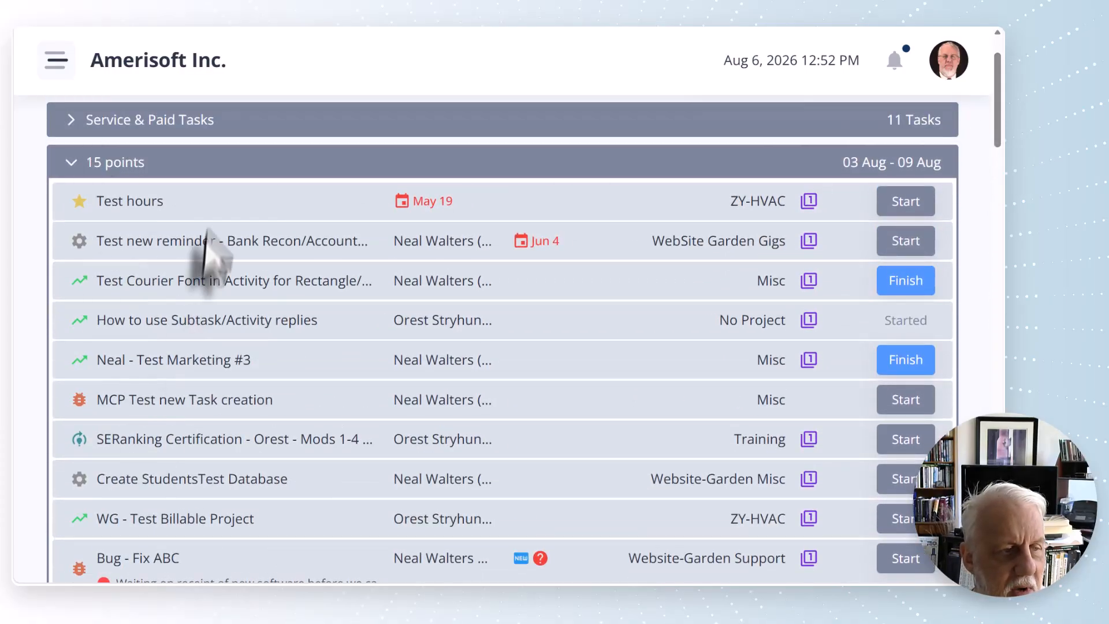
scroll(266, 463, "down", 1)
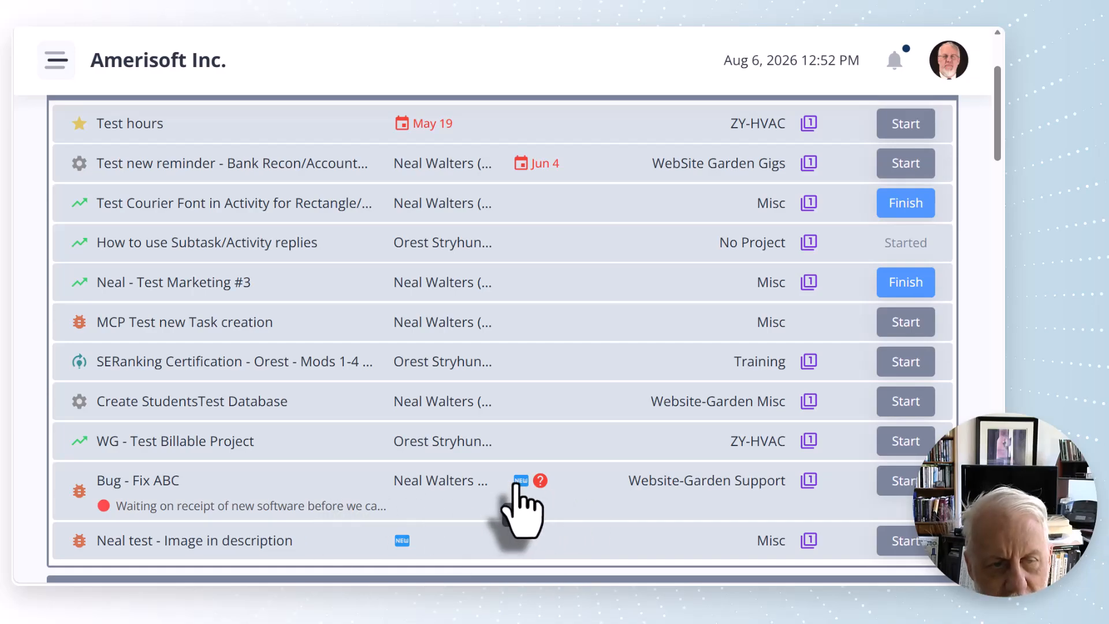
mouse_move(537, 482)
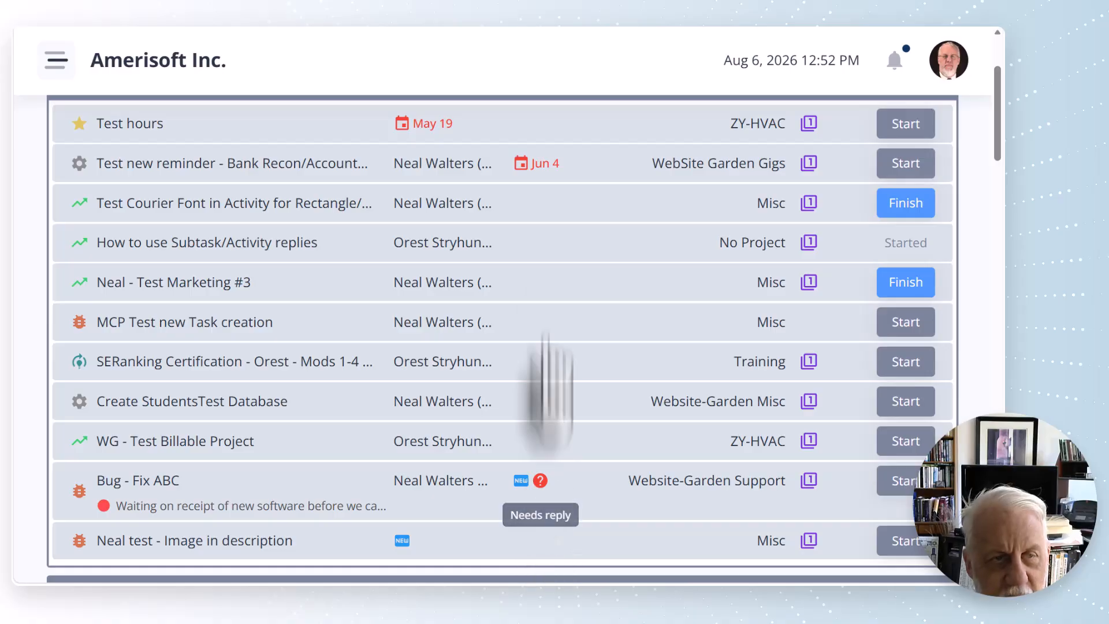
Reorder the iteration so Bug - Fix ABC follows SERanking Certification and Create StudentsTest Database comes after WG - Test Billable Project
scroll(508, 202, "down", 8)
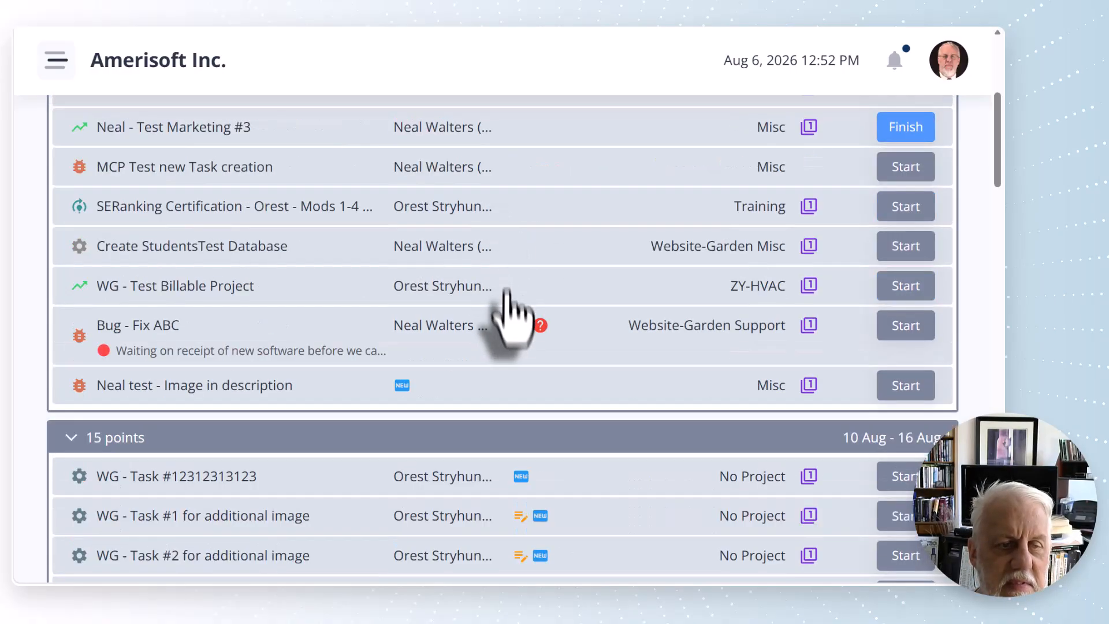
scroll(508, 354, "up", 6)
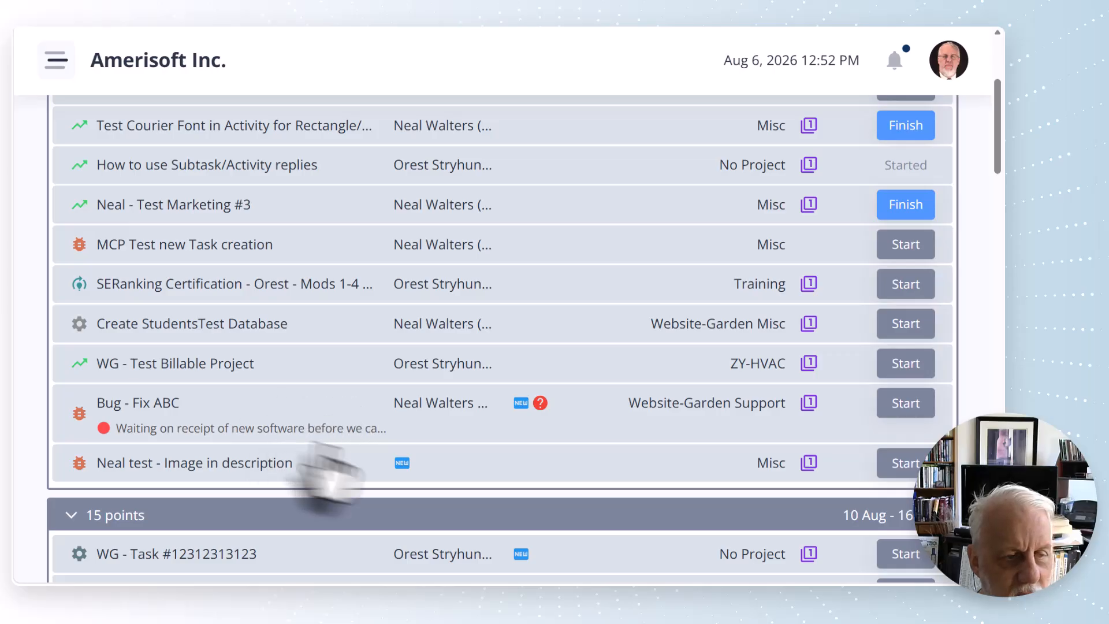
scroll(381, 439, "down", 1)
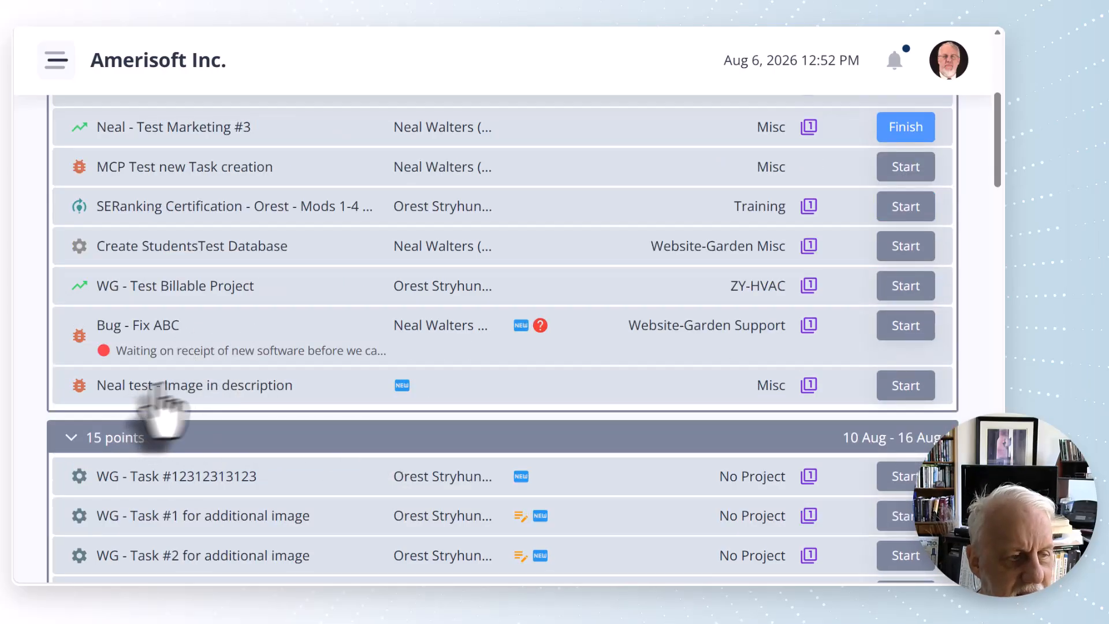
scroll(335, 317, "up", 1)
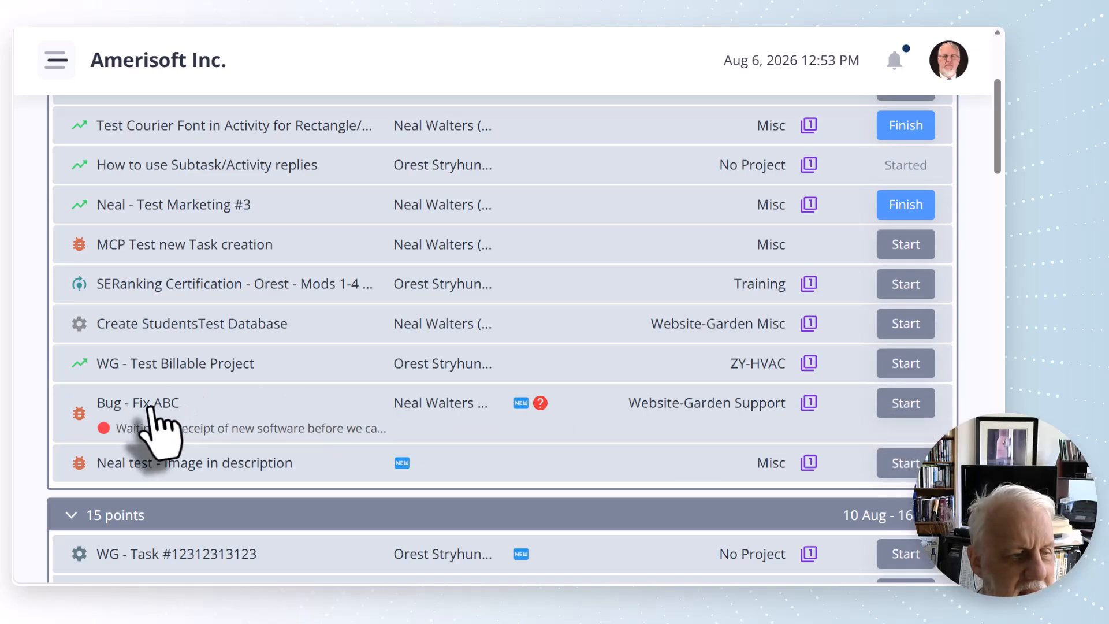
left_click_drag(152, 408, 161, 335)
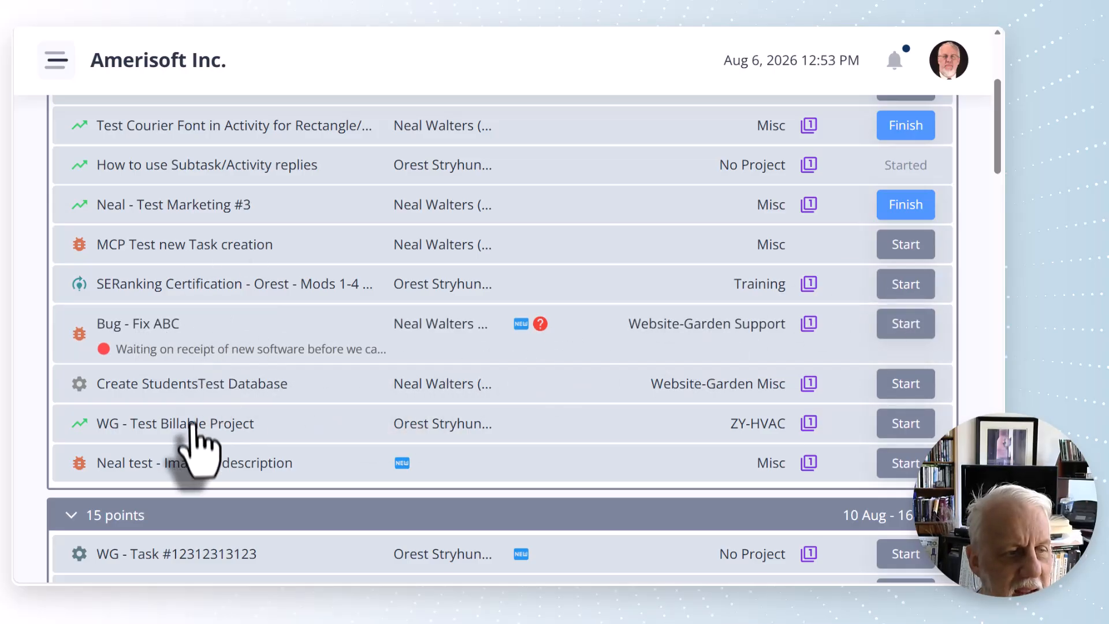
left_click_drag(193, 401, 219, 454)
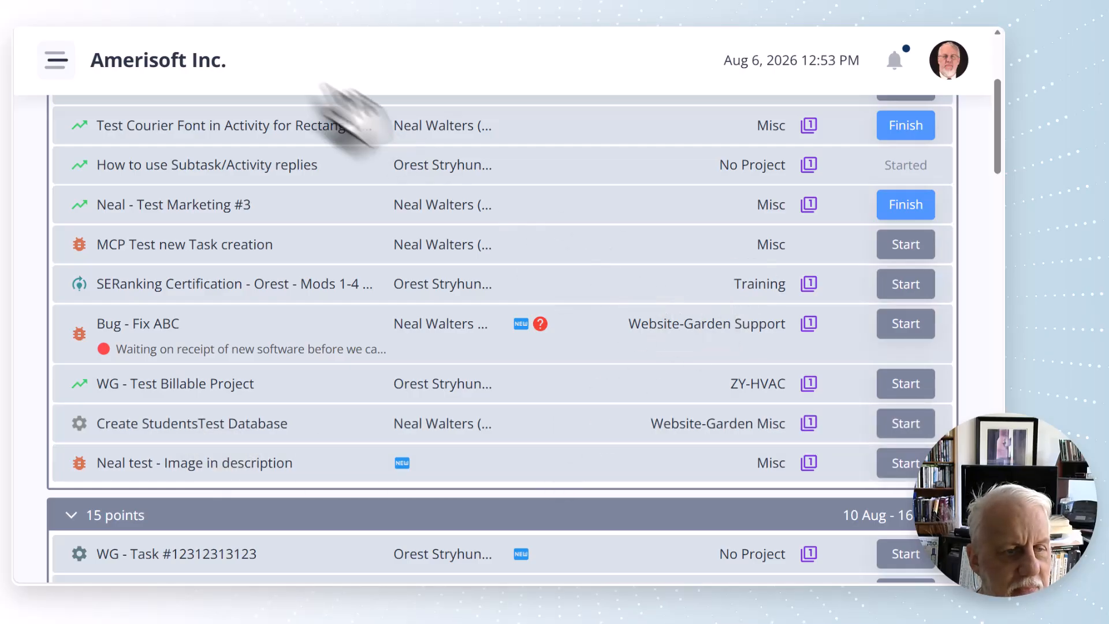
Reload the task list to drop the velocity override and check which weekly iteration holds Bug - Fix ABC
left_click(44, 12)
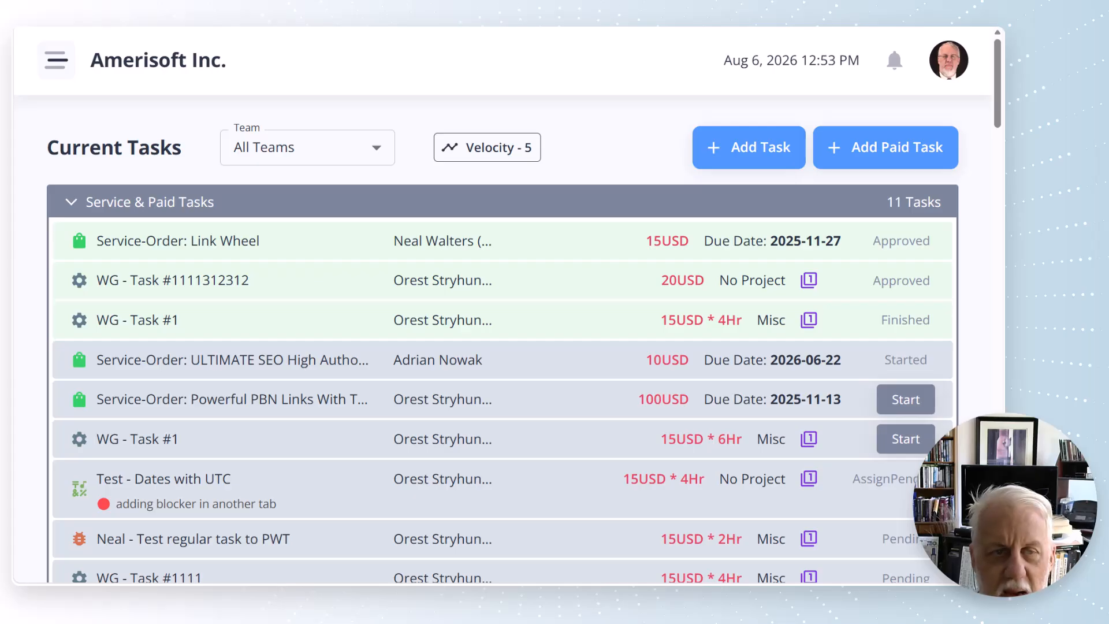
scroll(629, 276, "down", 15)
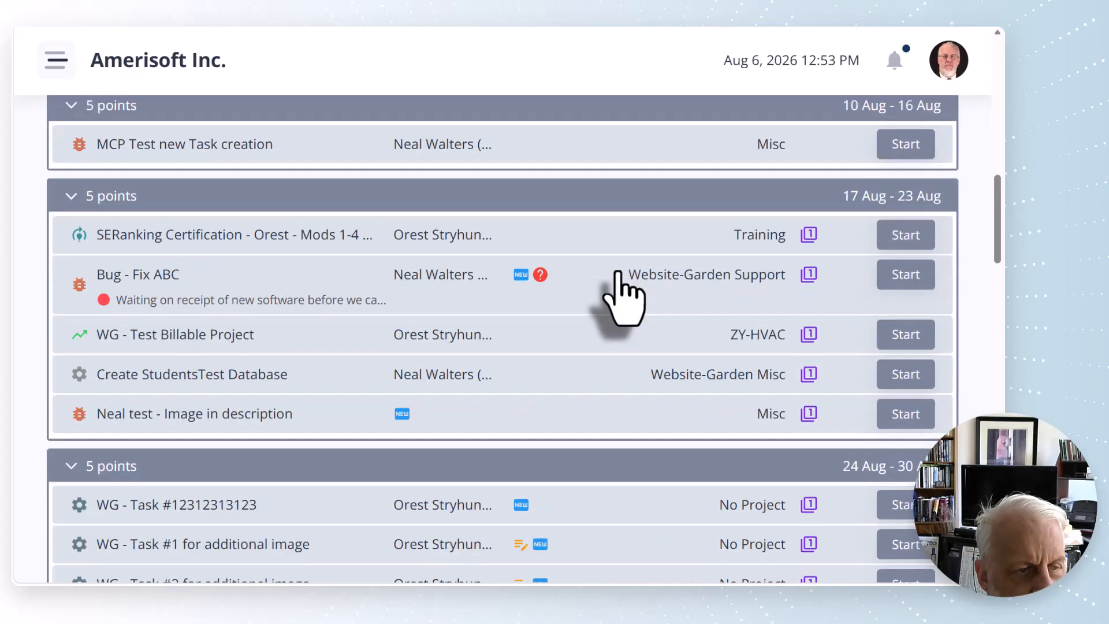
scroll(621, 292, "up", 1)
scroll(457, 136, "up", 7)
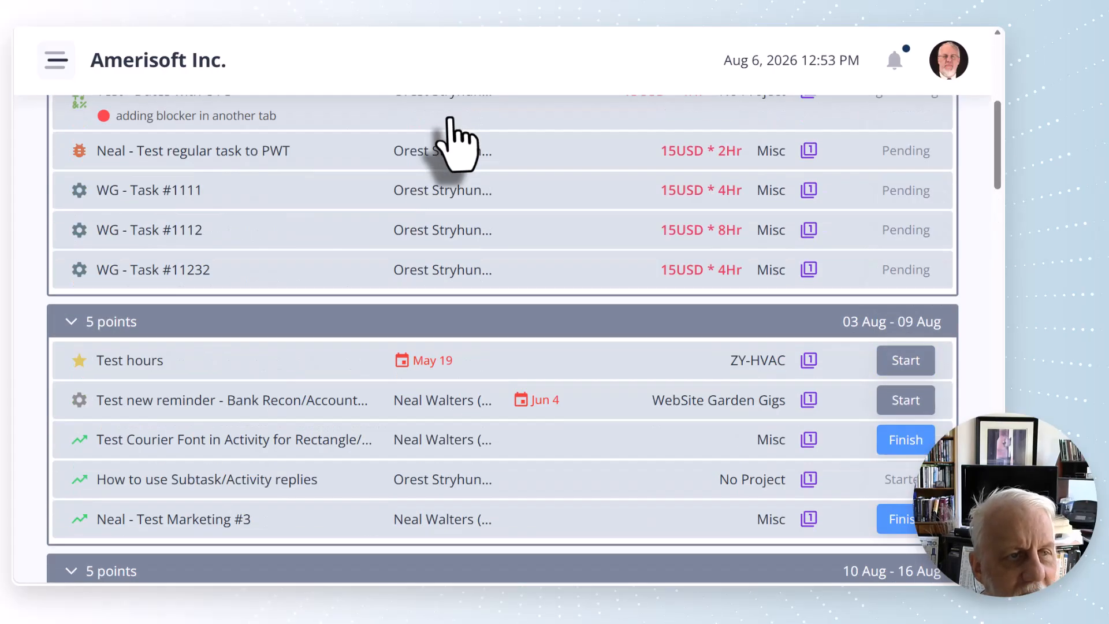
scroll(411, 138, "up", 10)
Examine the status icons and point estimates of the tasks across the weekly iterations
scroll(414, 162, "down", 12)
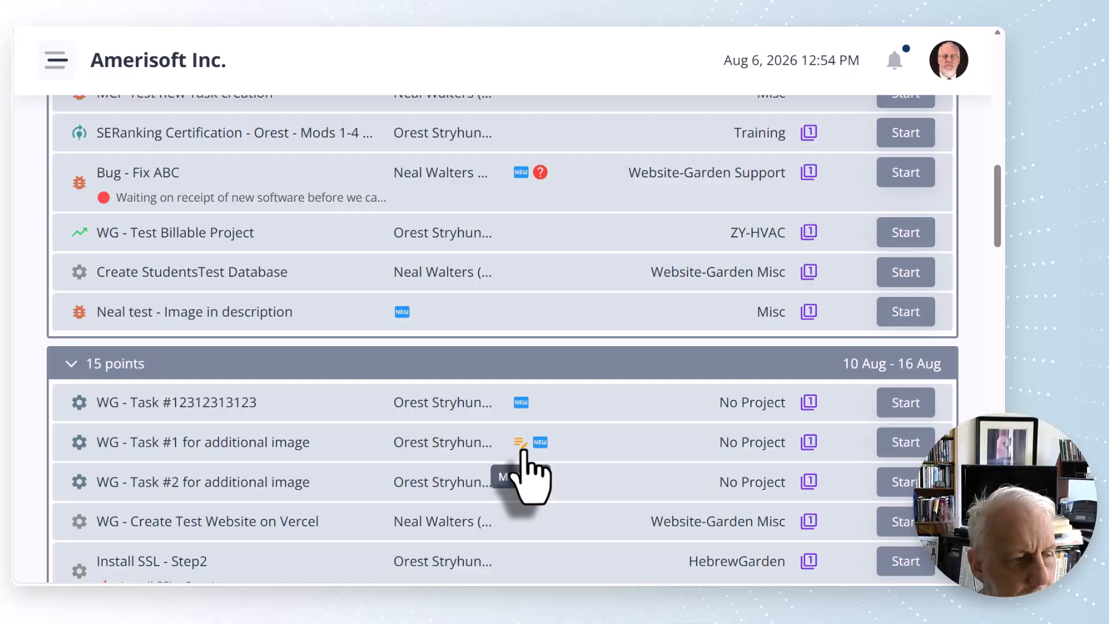
scroll(809, 375, "down", 10)
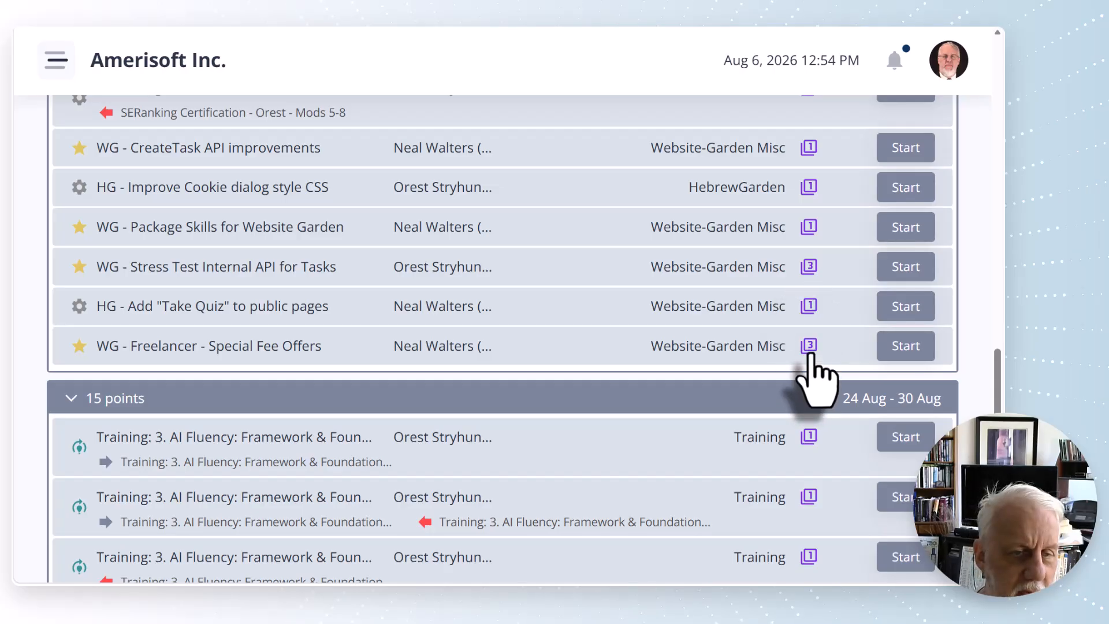
scroll(811, 373, "down", 5)
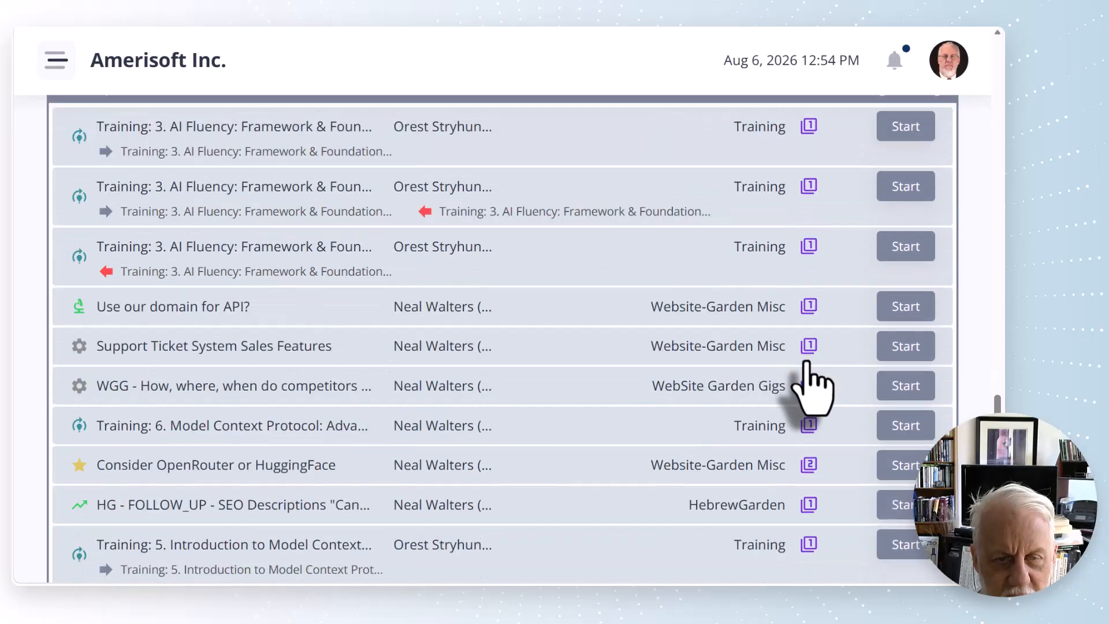
scroll(811, 383, "down", 5)
scroll(817, 410, "up", 5)
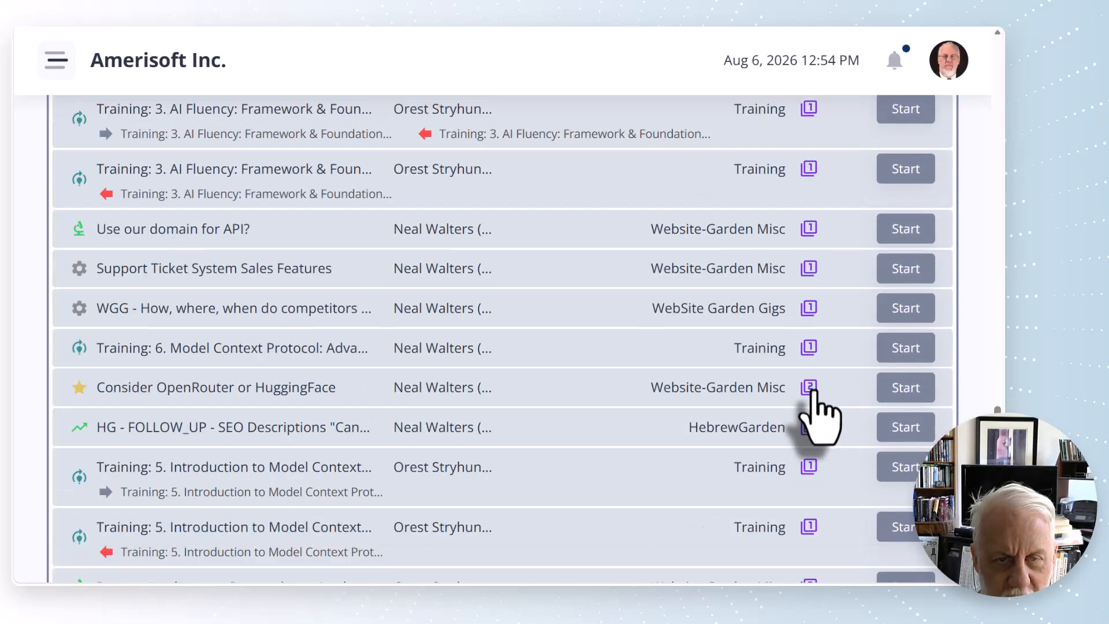
scroll(817, 399, "down", 3)
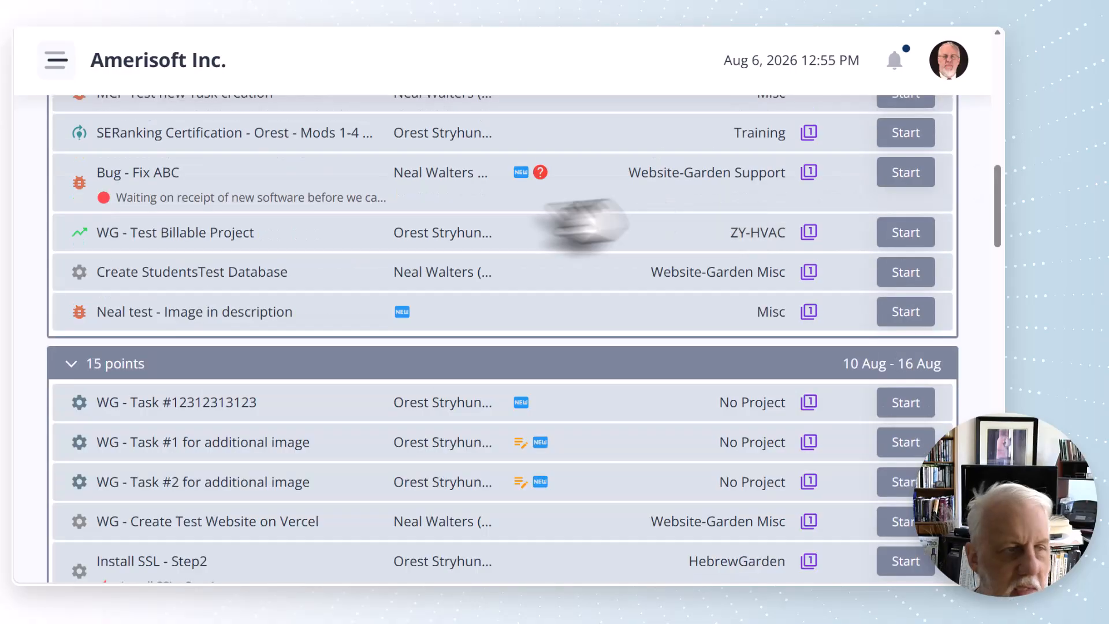
Open Bug - Fix ABC and resolve its blocker "Waiting on receipt of new software before we can begin."
scroll(581, 223, "up", 5)
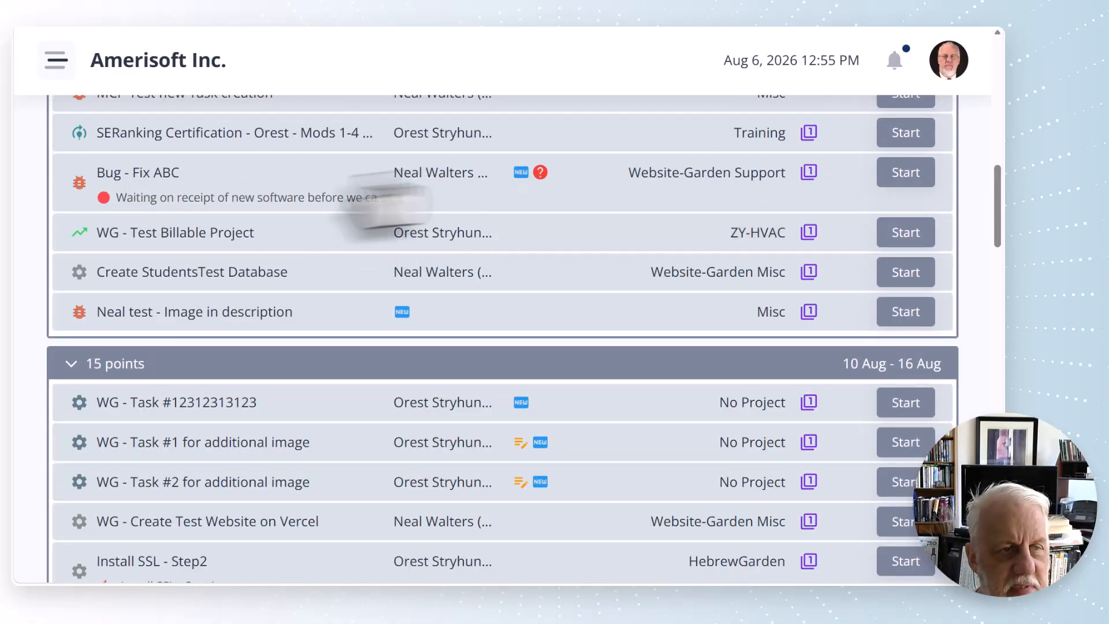
left_click(601, 205)
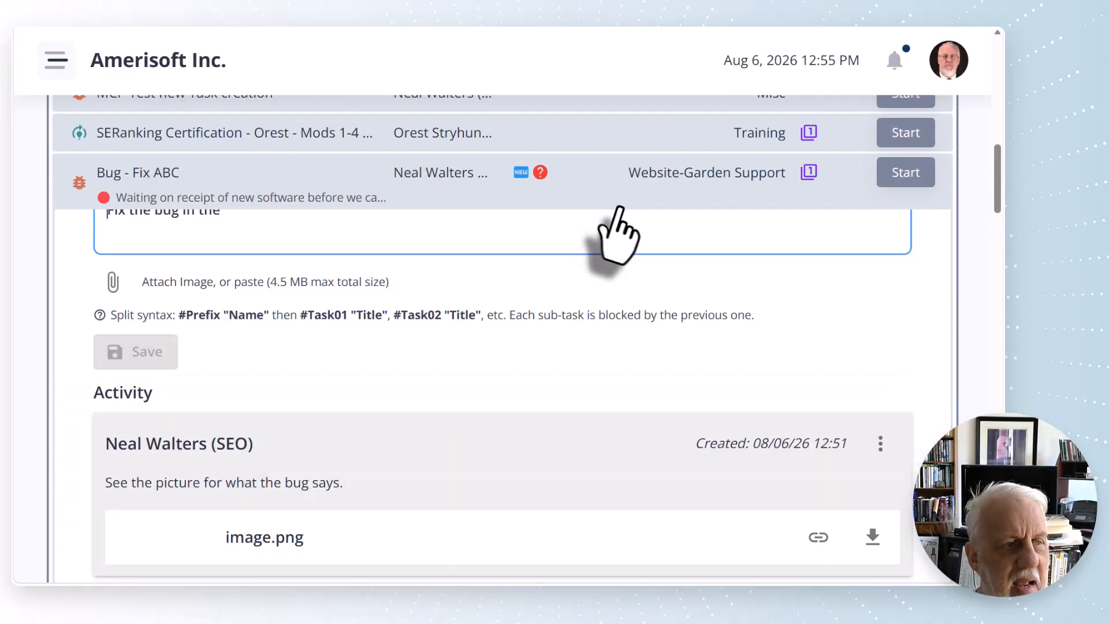
scroll(618, 231, "down", 5)
scroll(623, 213, "down", 5)
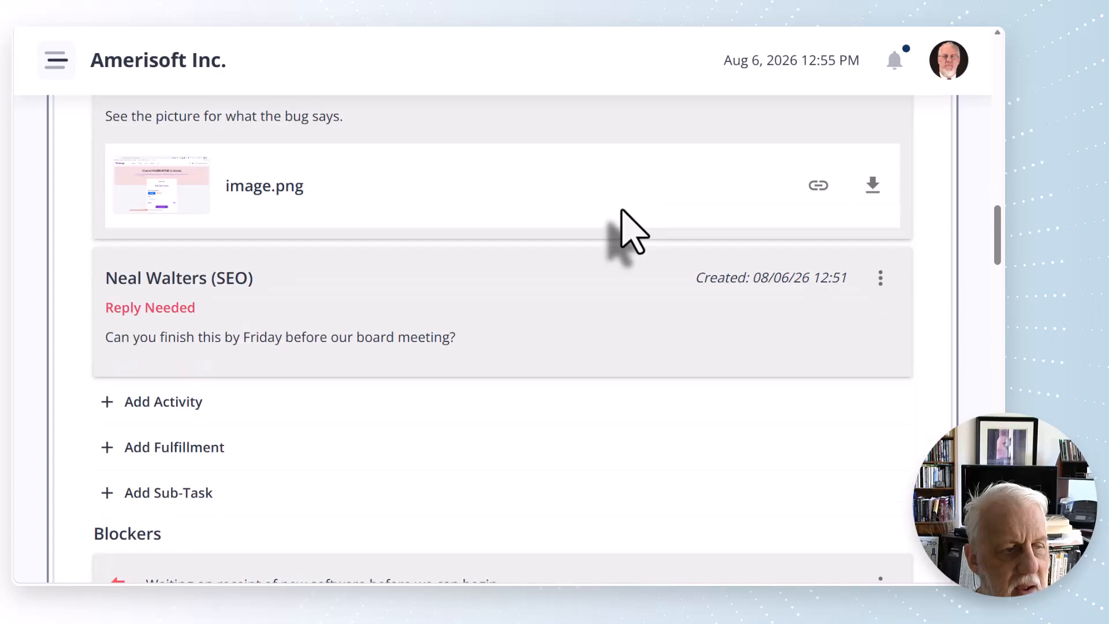
scroll(314, 242, "down", 6)
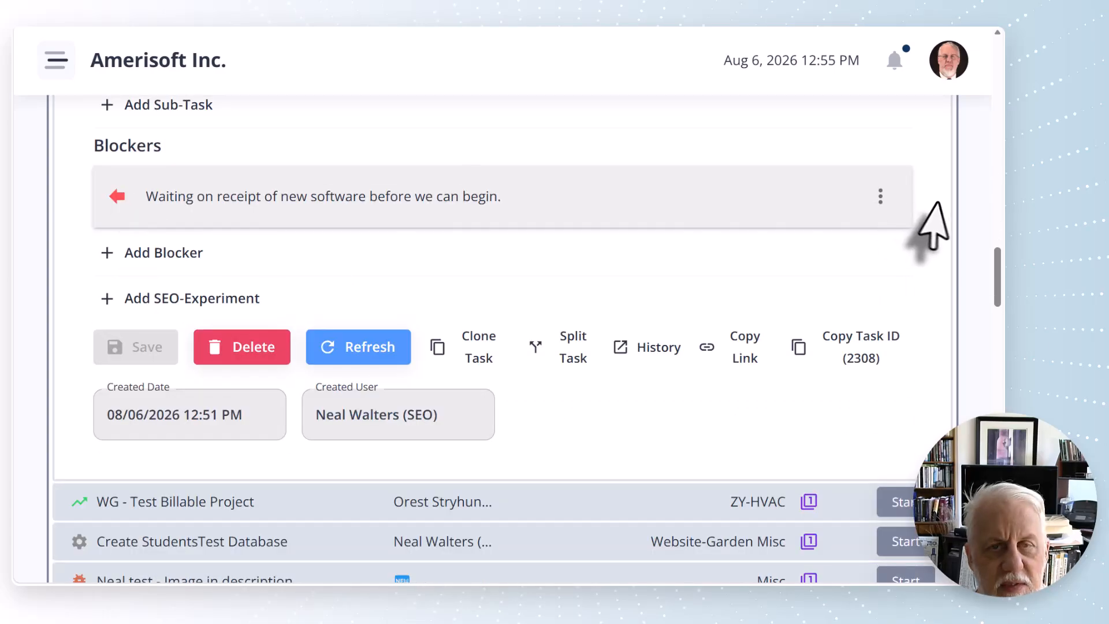
left_click(880, 196)
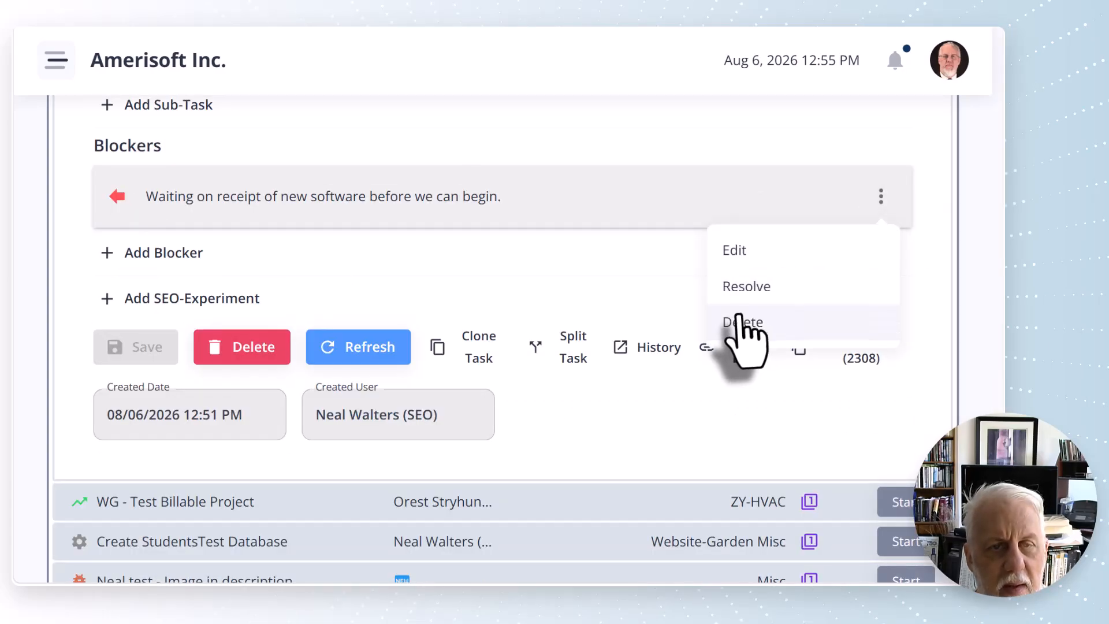
left_click(744, 289)
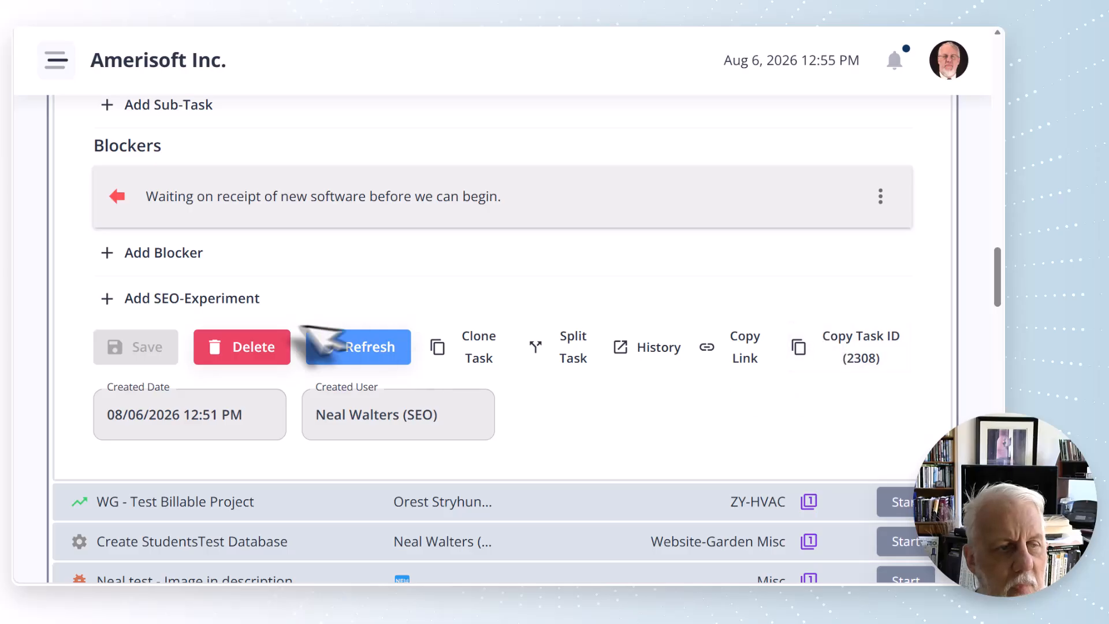
Start work on the Bug - Fix ABC task
scroll(289, 369, "up", 10)
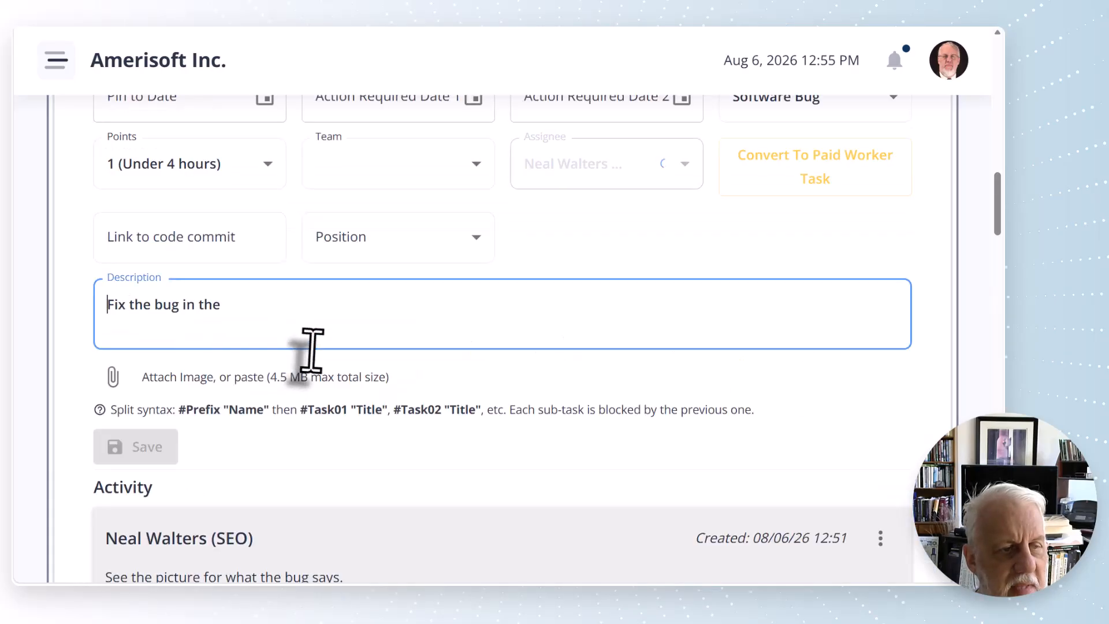
scroll(532, 312, "up", 4)
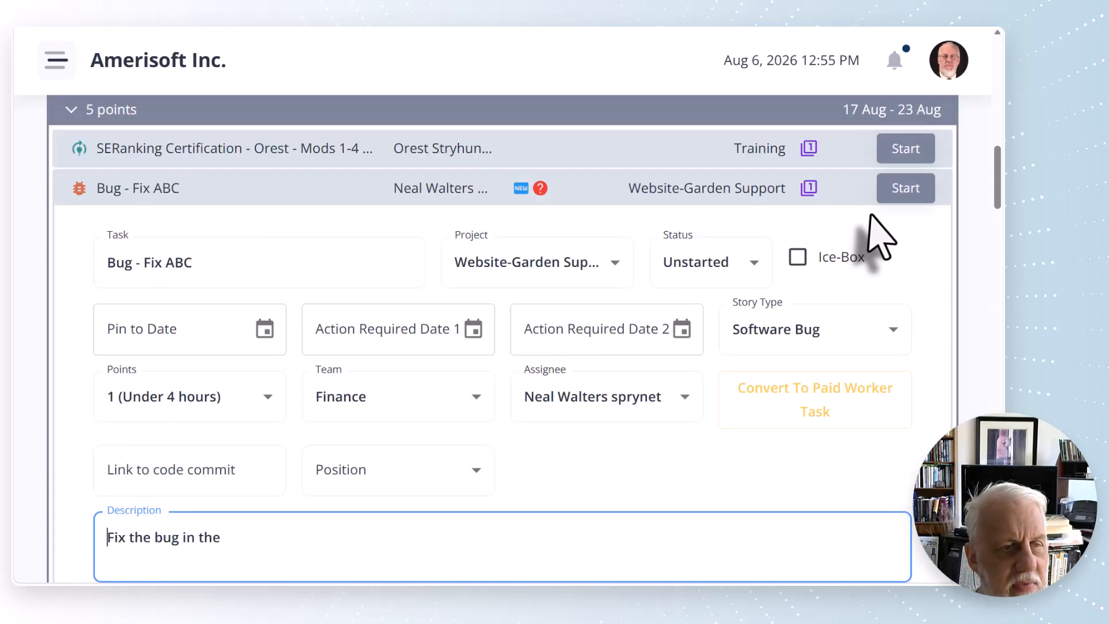
left_click(898, 190)
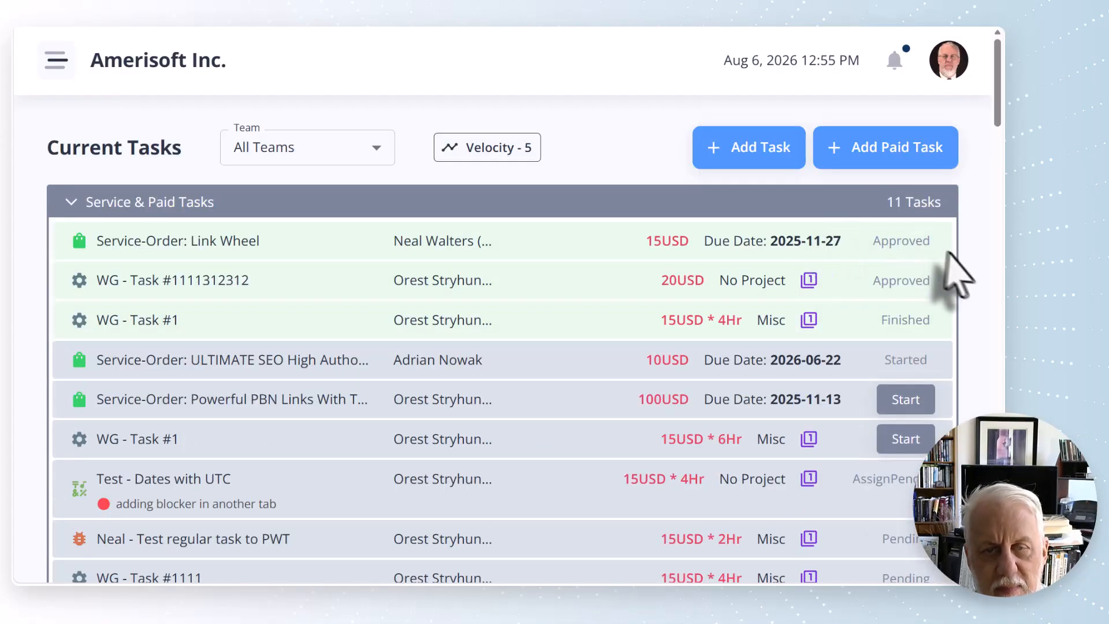
Open the started Bug - Fix ABC task in the 03 Aug - 09 Aug iteration and review the available status options
scroll(965, 278, "down", 5)
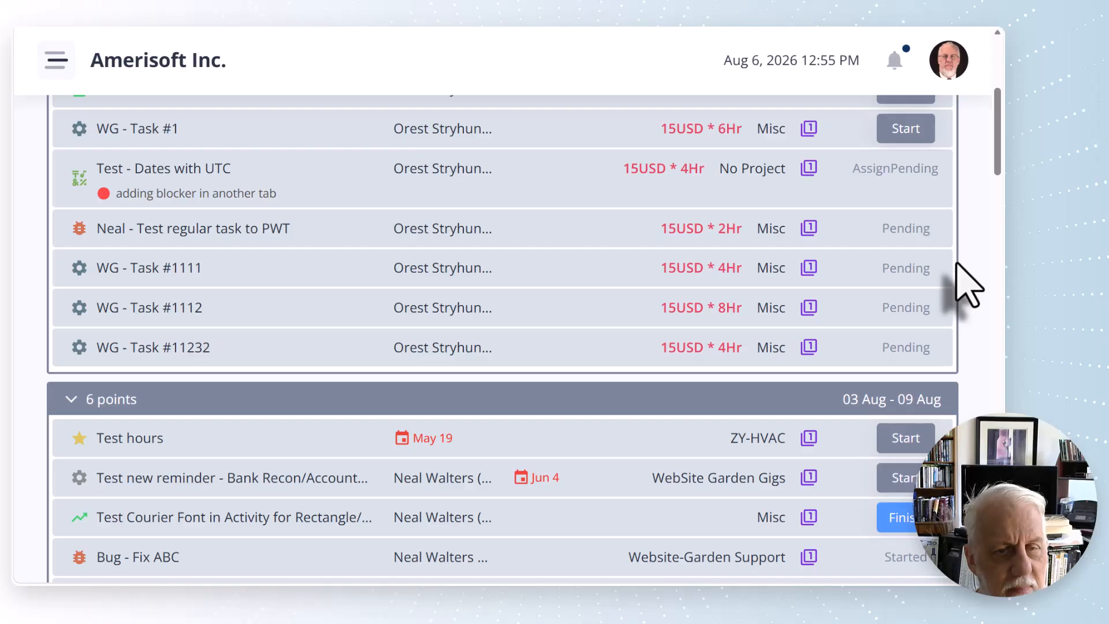
scroll(966, 283, "down", 4)
scroll(966, 283, "down", 1)
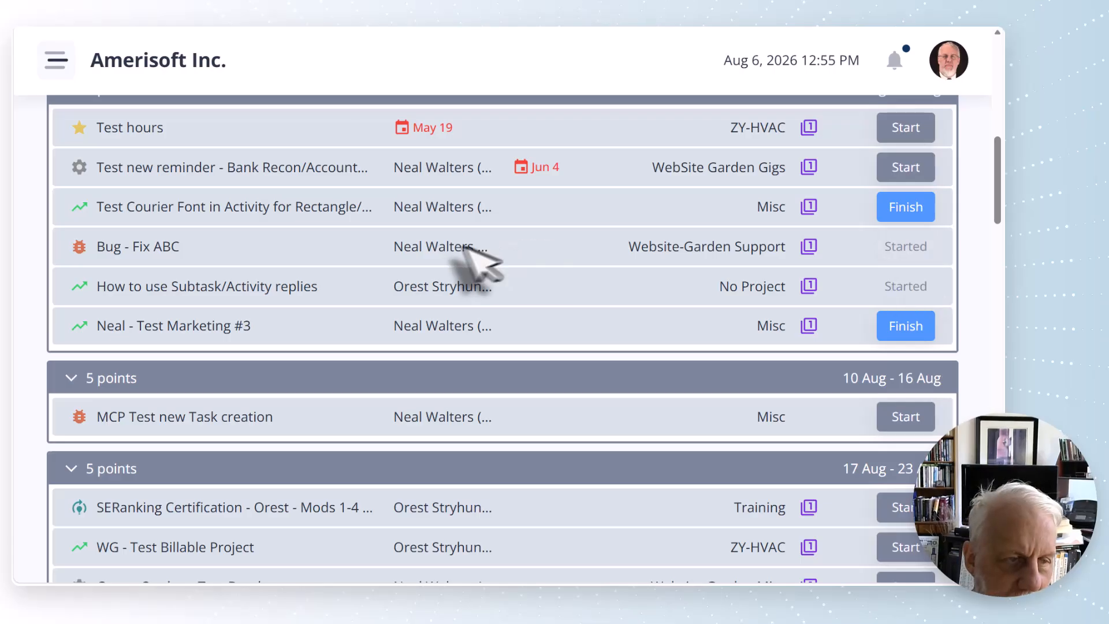
left_click(340, 254)
scroll(589, 289, "down", 1)
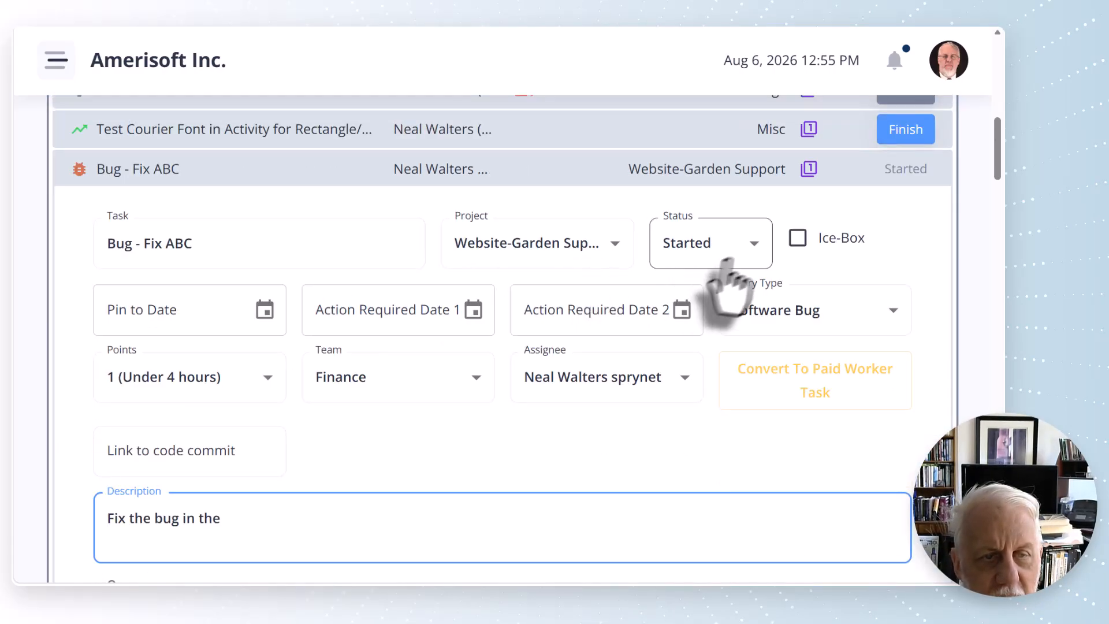
left_click(753, 244)
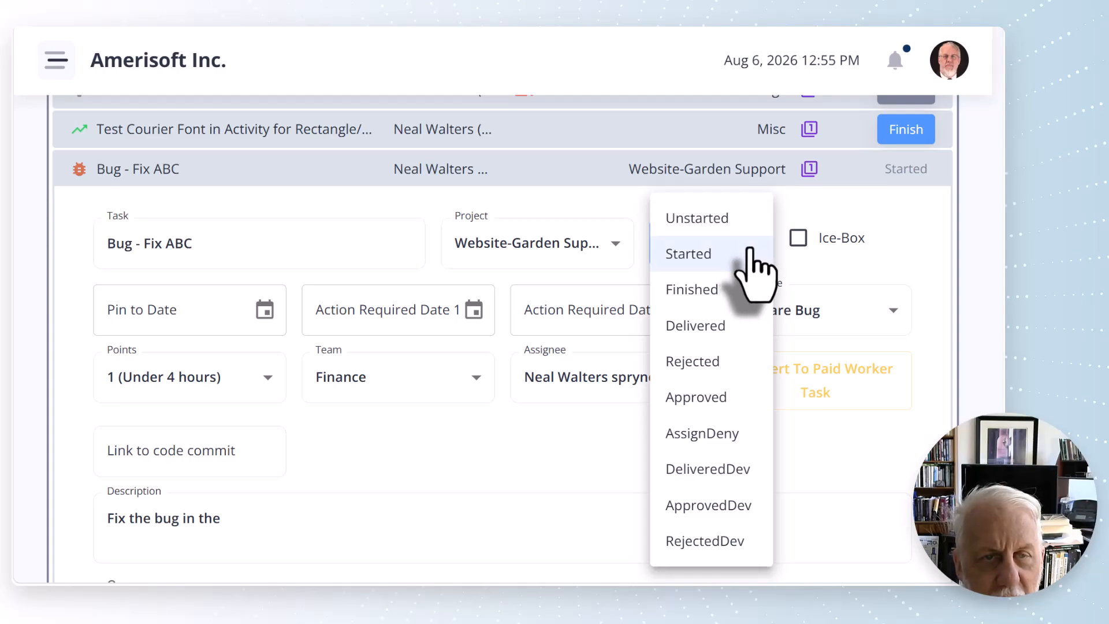
left_click(898, 208)
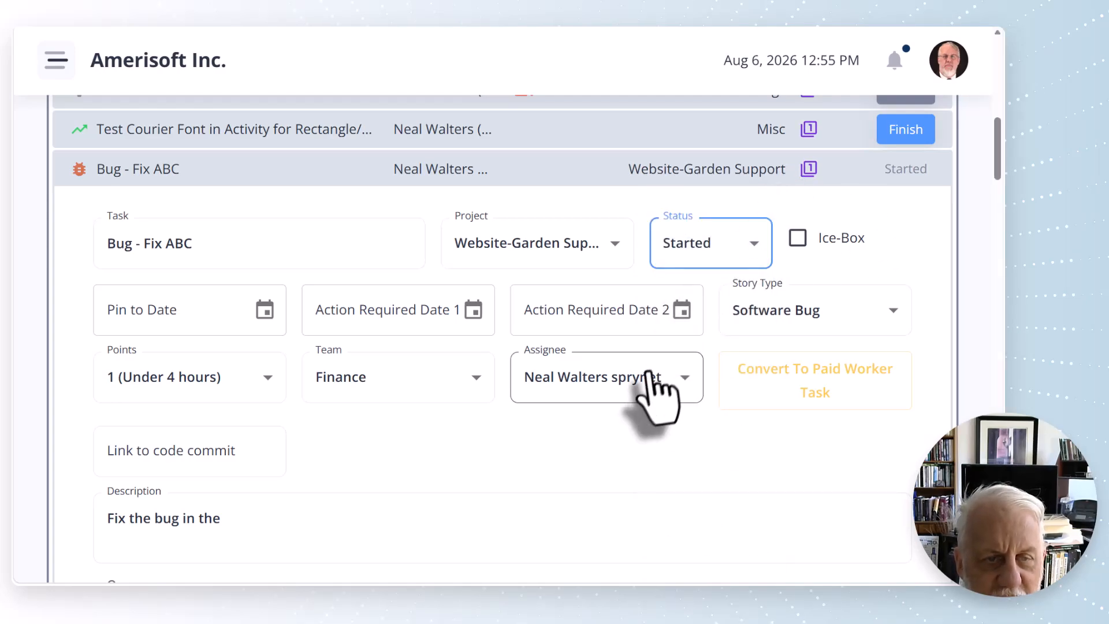
Reassign the Bug - Fix ABC task to the owner's SEO user account and save it
left_click(677, 378)
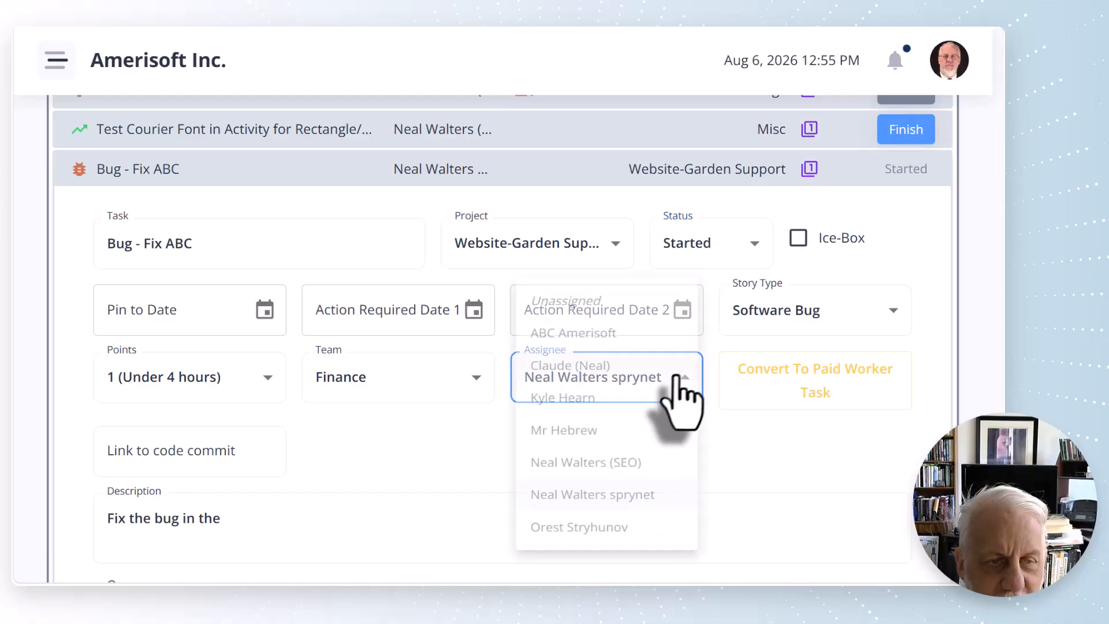
left_click(570, 469)
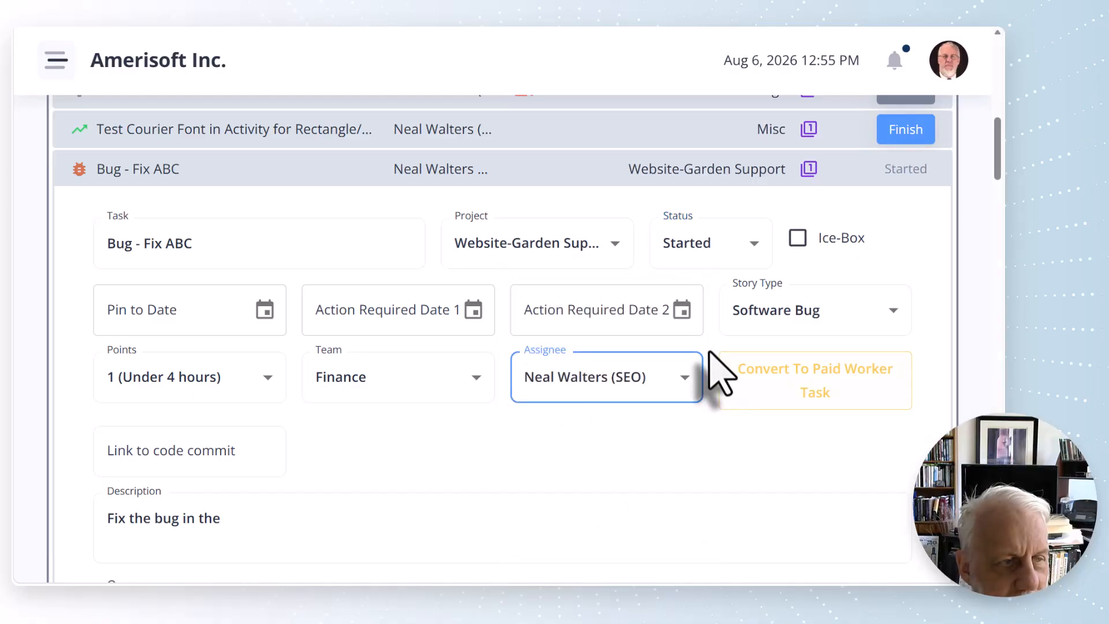
scroll(532, 376, "down", 7)
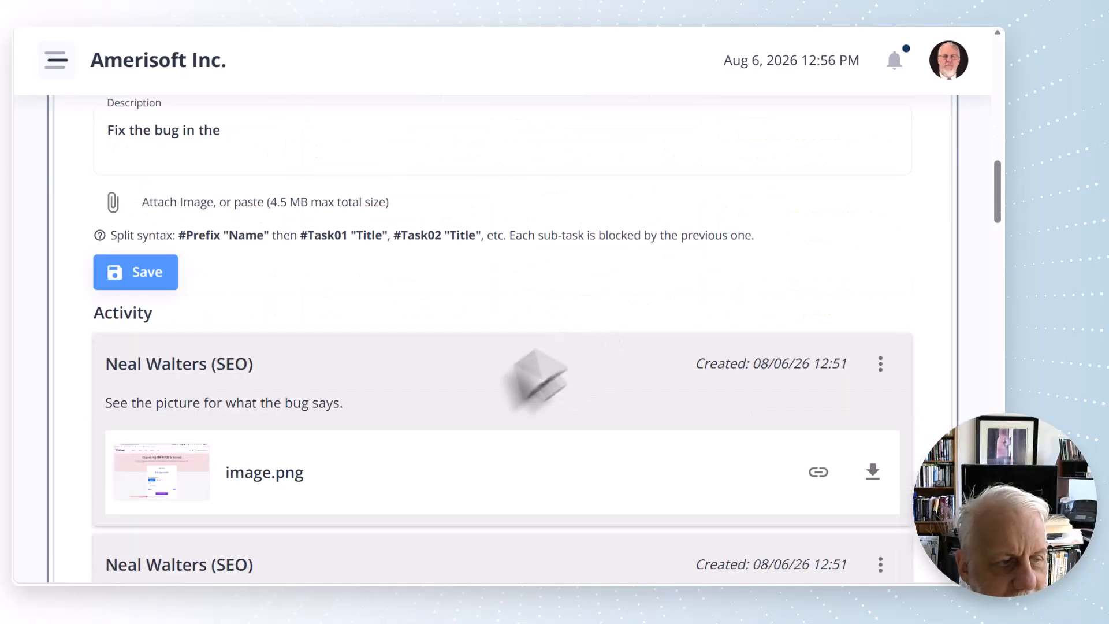
left_click(134, 272)
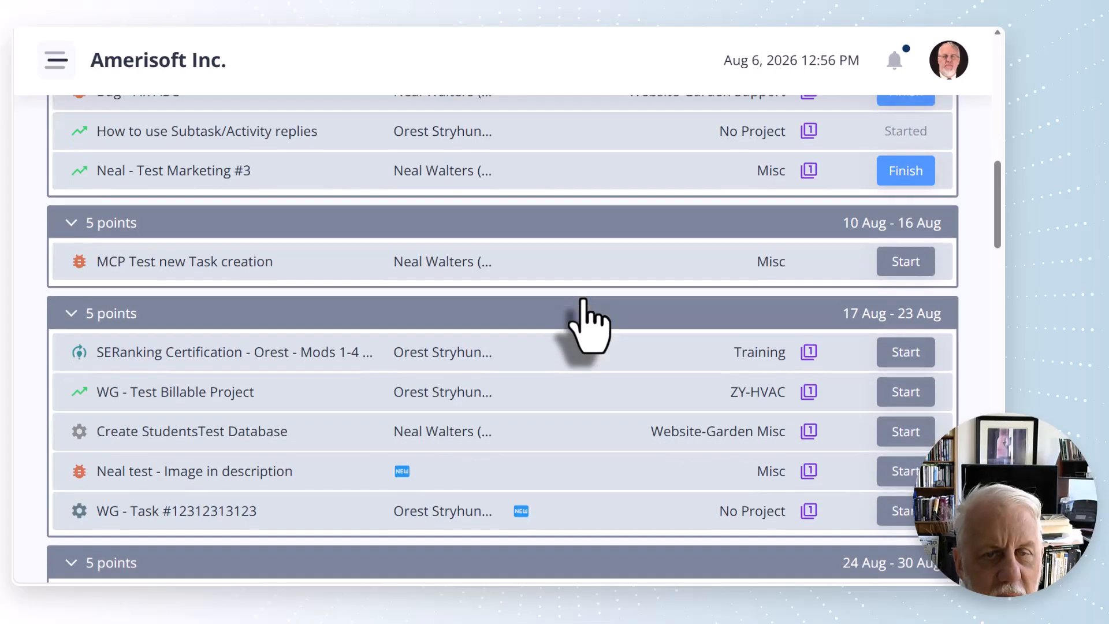
Reopen Bug - Fix ABC from the 03 Aug - 09 Aug iteration and examine the statuses it can be set to
scroll(584, 321, "down", 3)
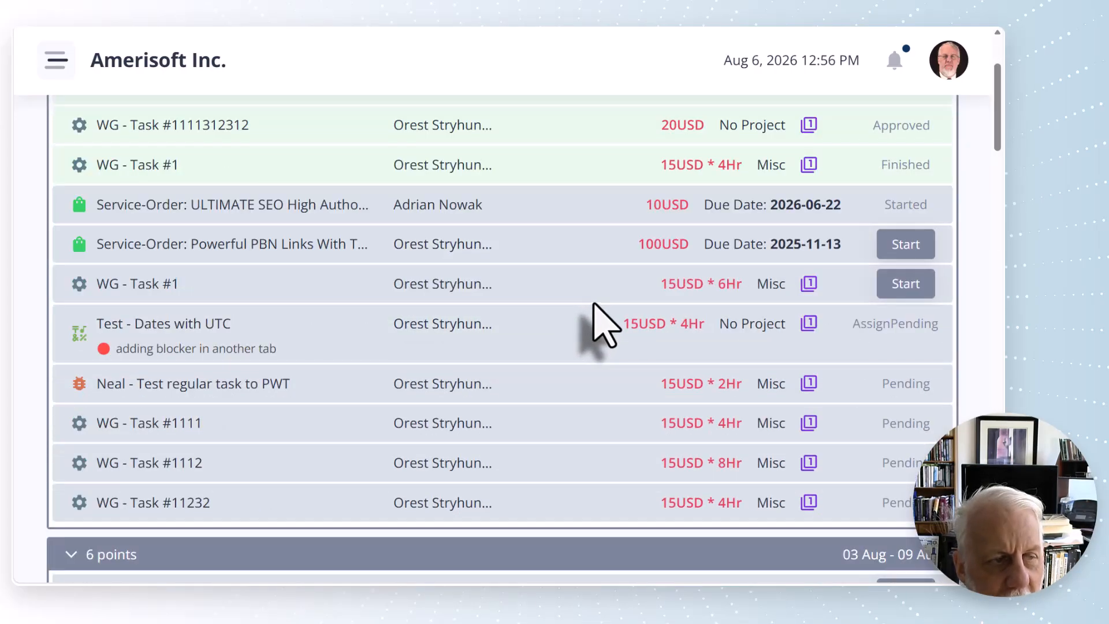
scroll(396, 367, "down", 4)
scroll(315, 378, "down", 1)
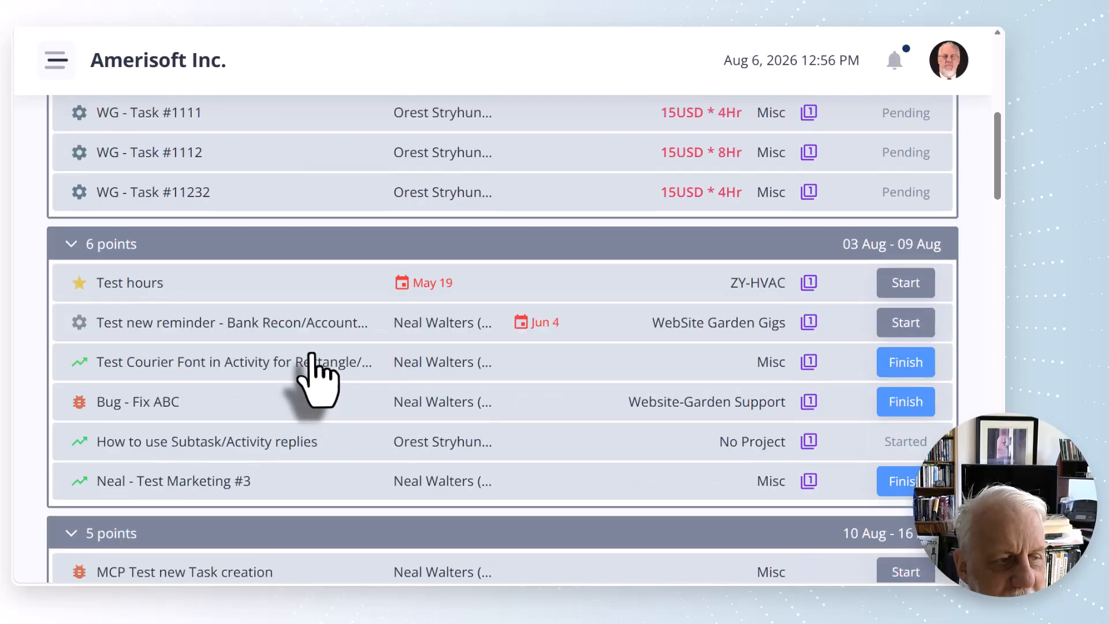
scroll(312, 361, "down", 1)
left_click(229, 307)
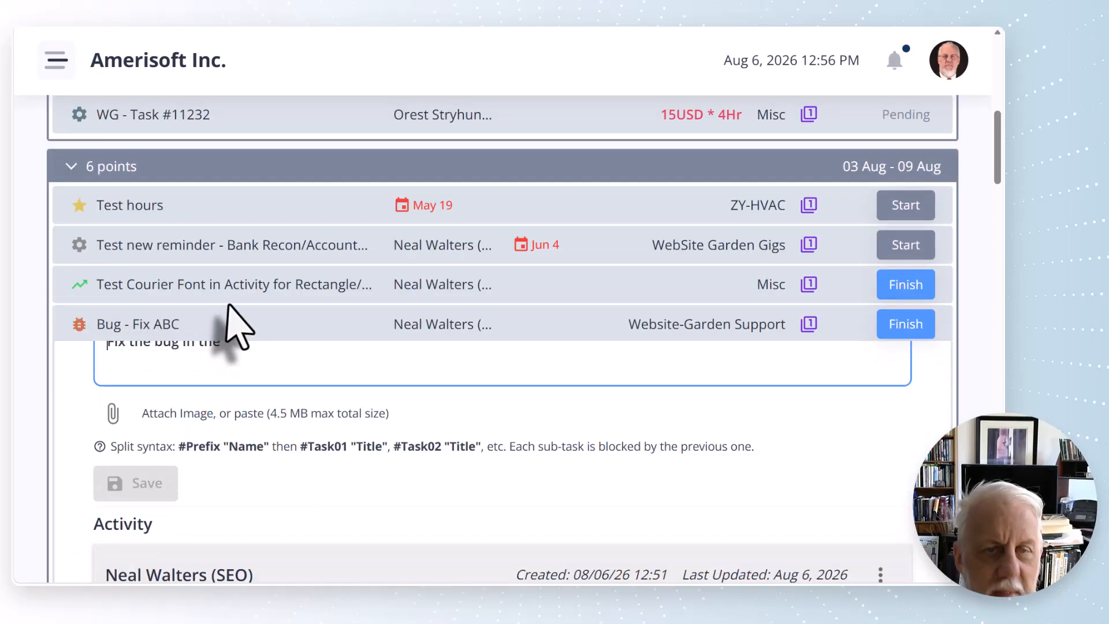
scroll(408, 322, "down", 1)
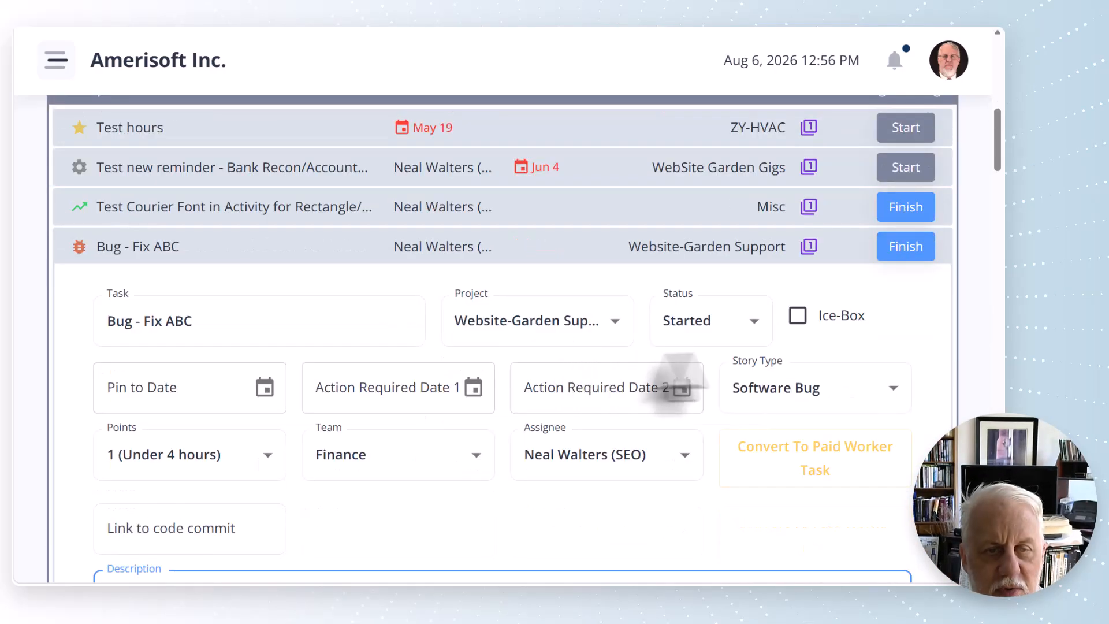
left_click(758, 329)
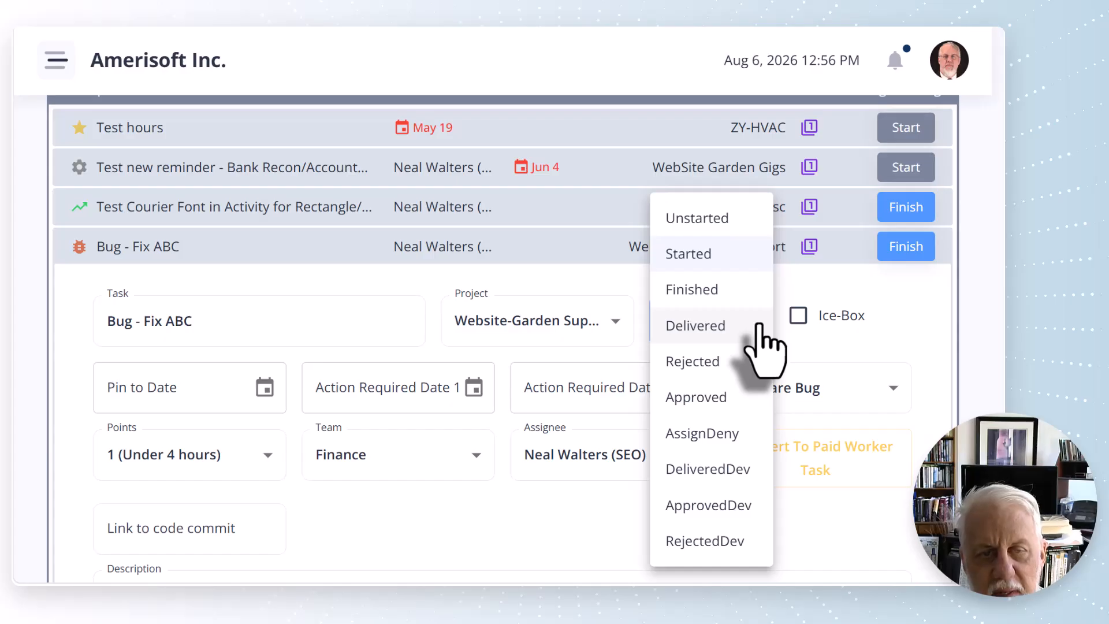
left_click(928, 342)
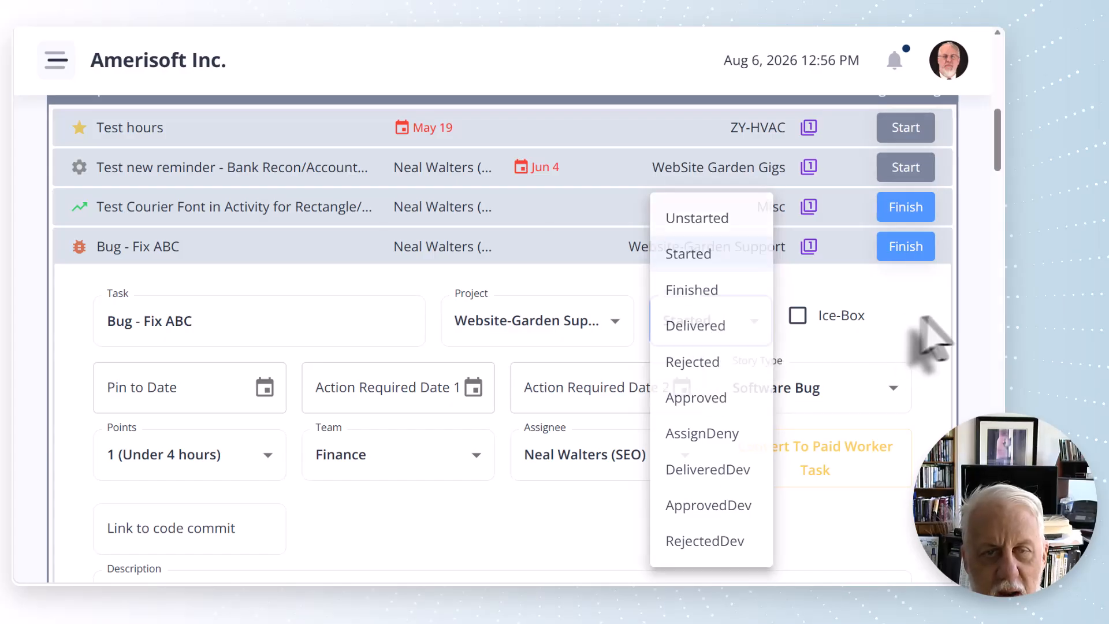
Mark the started Bug - Fix ABC task as finished
scroll(339, 289, "up", 1)
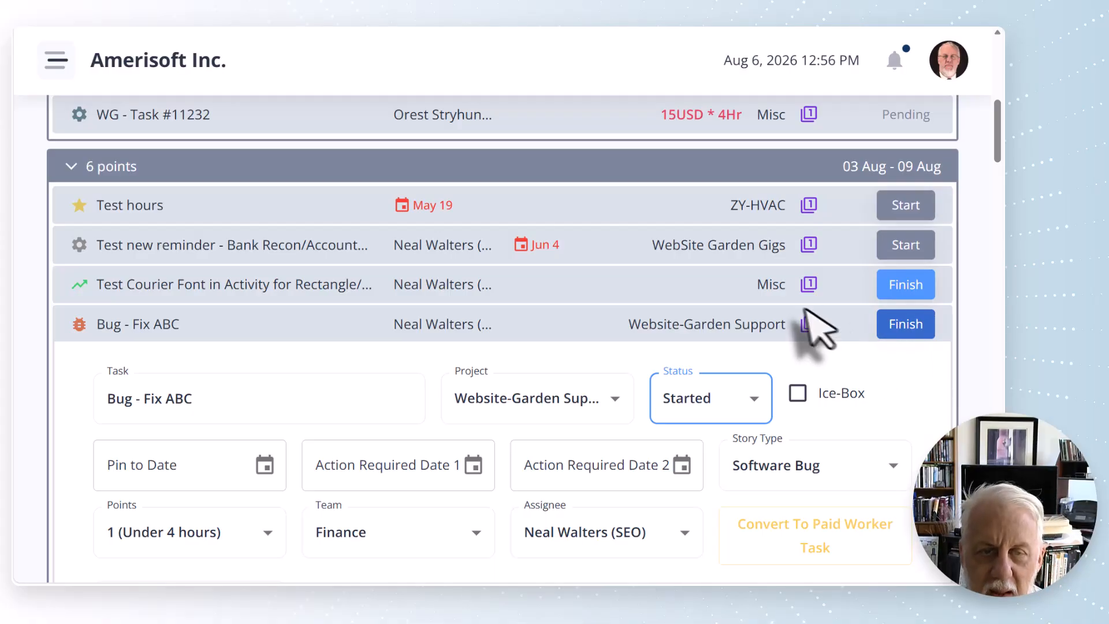
left_click(894, 327)
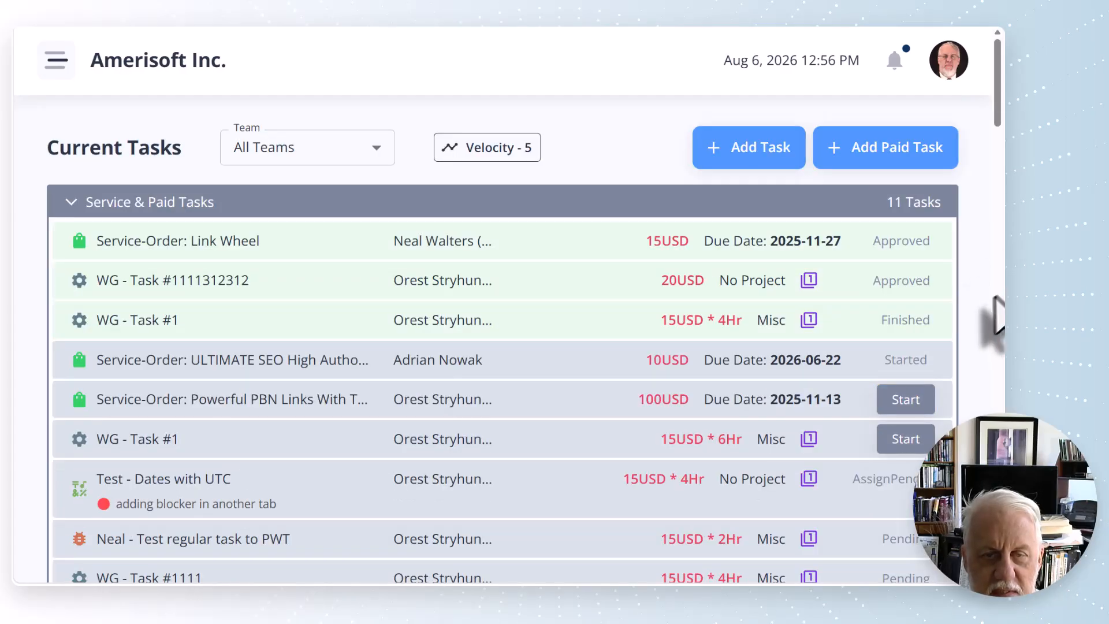
scroll(995, 298, "down", 10)
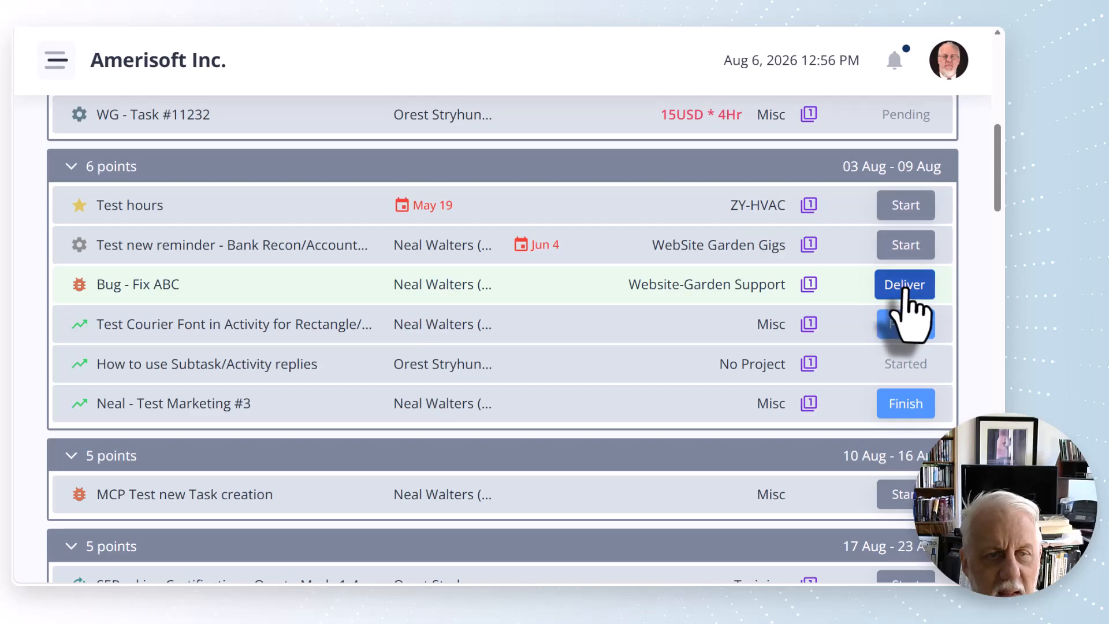
Add a fulfillment to the finished Bug - Fix ABC task with the comment "Here is the new screen image after I fixed the bug."
left_click(462, 295)
scroll(543, 289, "down", 10)
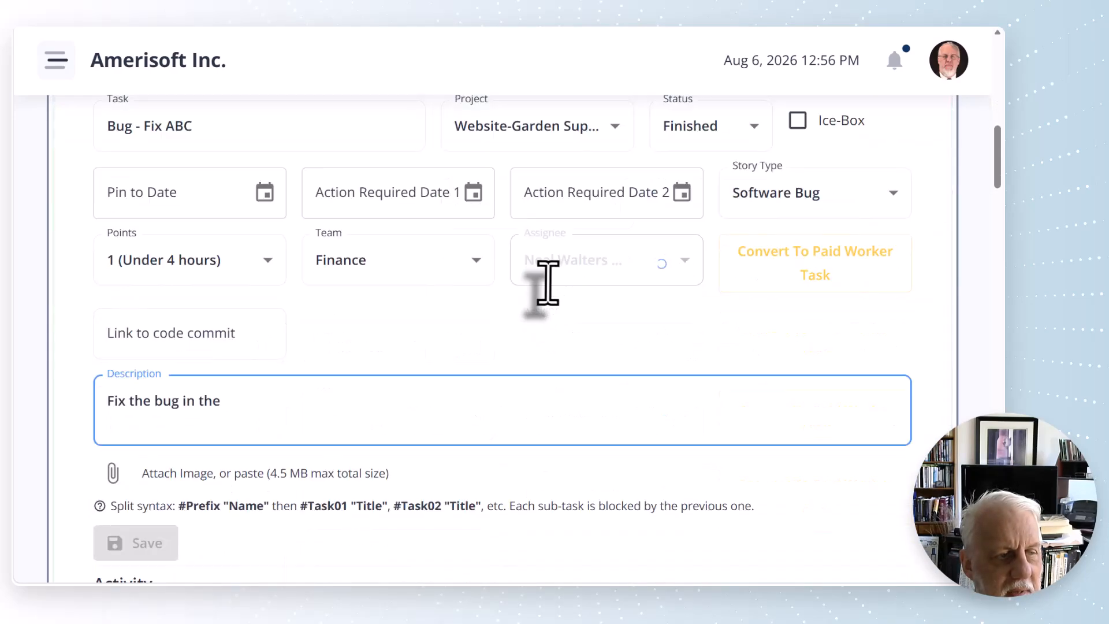
scroll(543, 295, "down", 4)
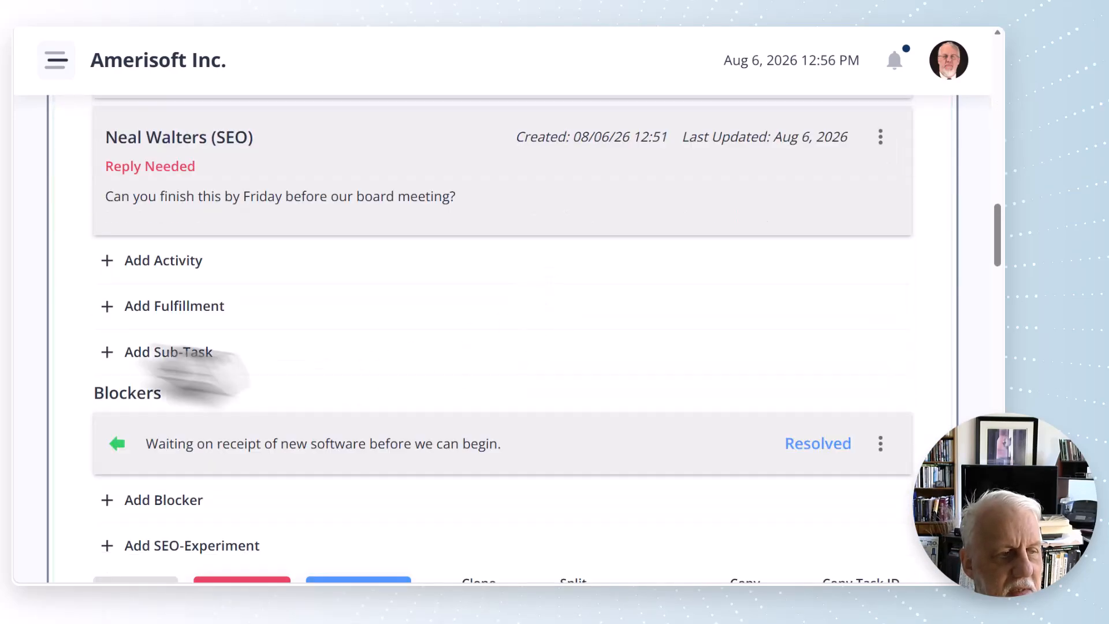
left_click(106, 309)
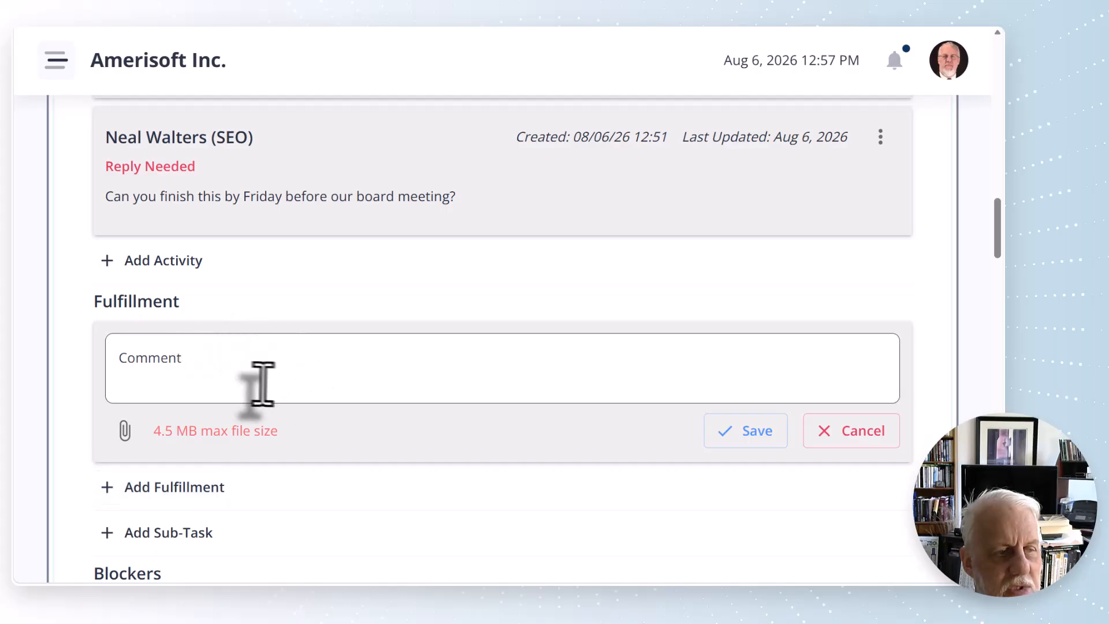
left_click(248, 365)
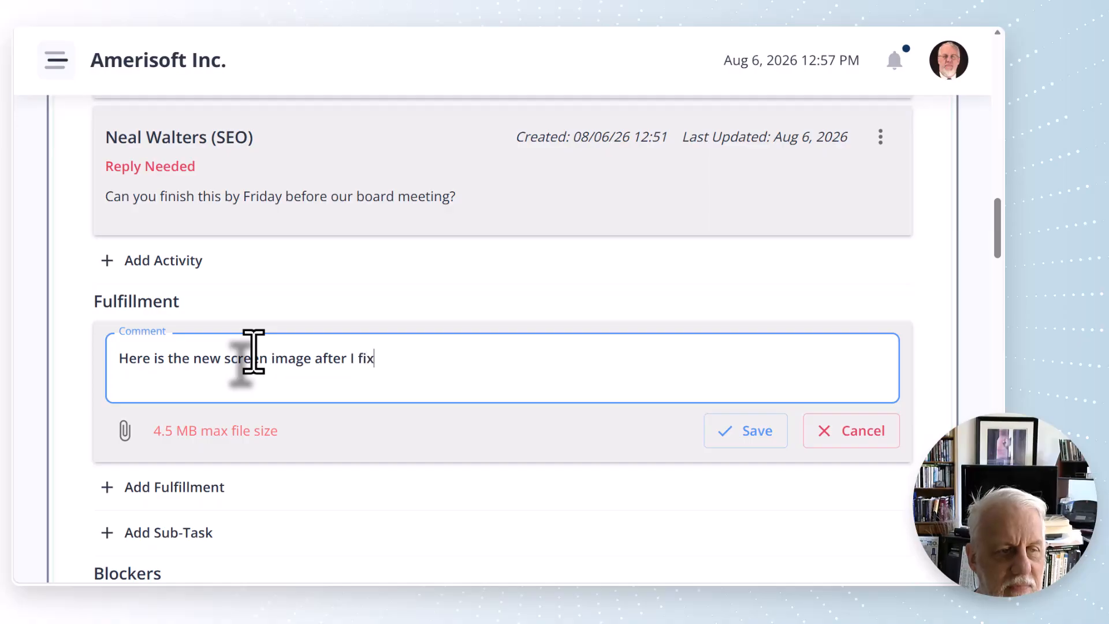
type(".")
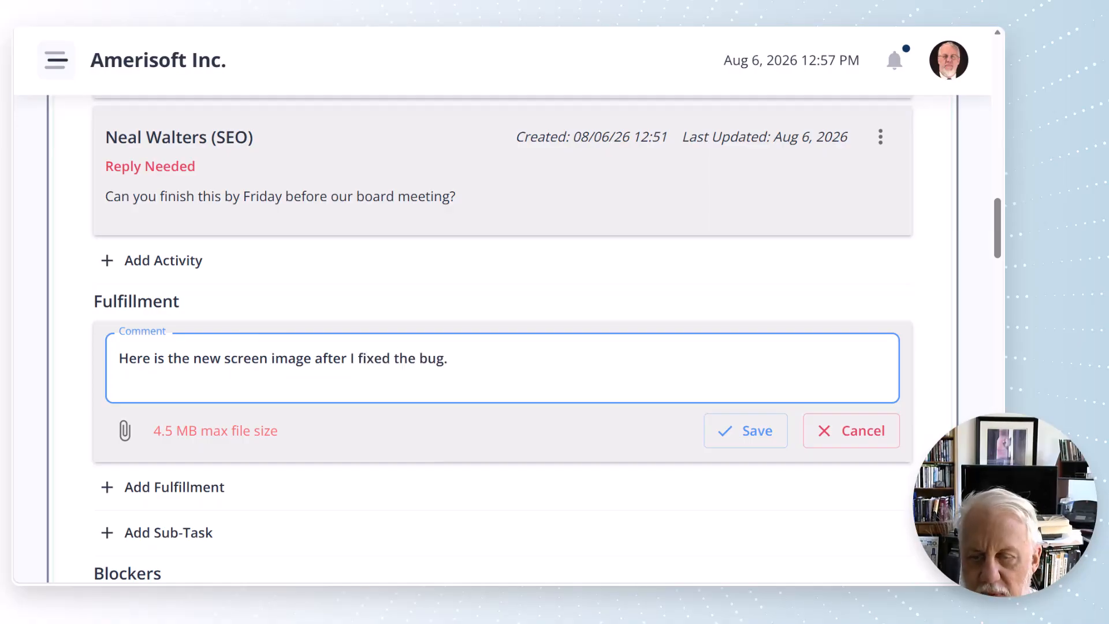
Attach the copied screenshot to the fulfillment comment and save the fulfillment
key("alt+Tab")
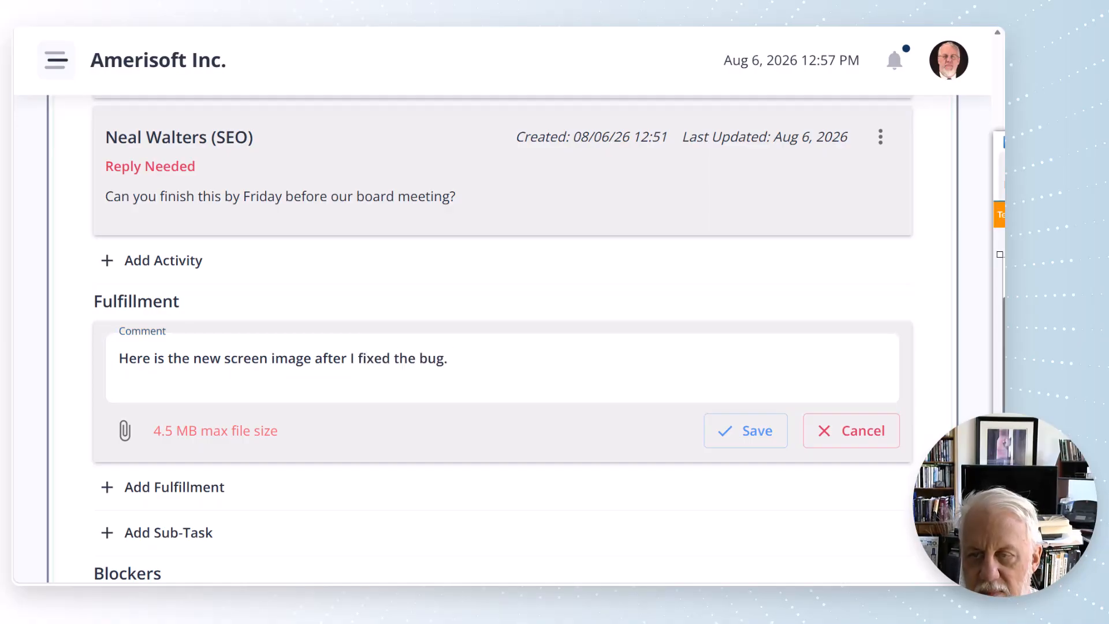
left_click(471, 370)
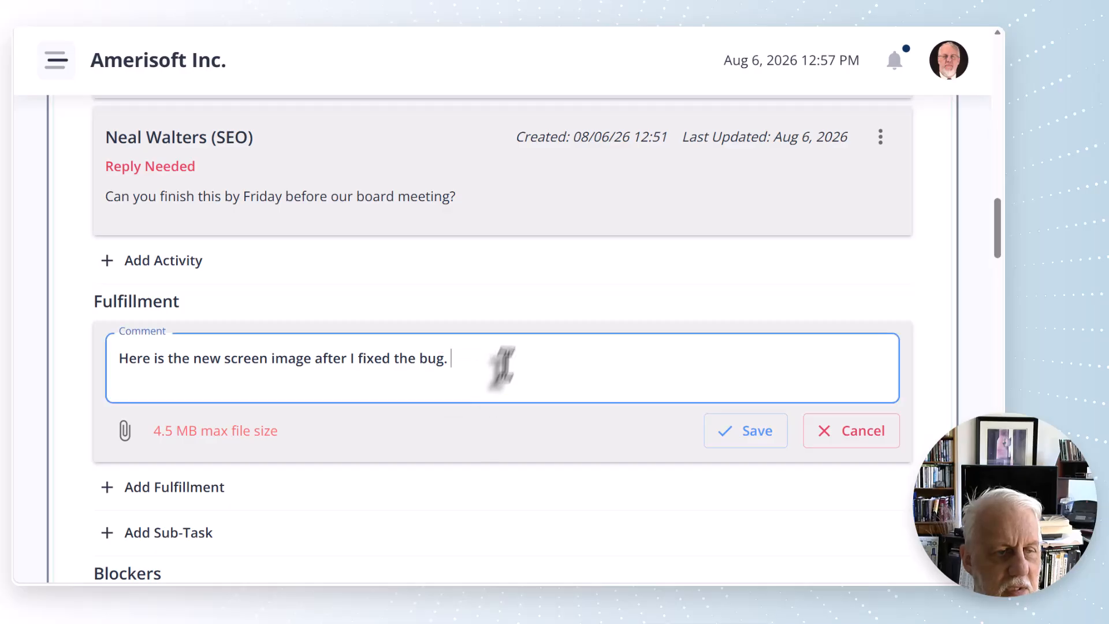
key("ctrl+v")
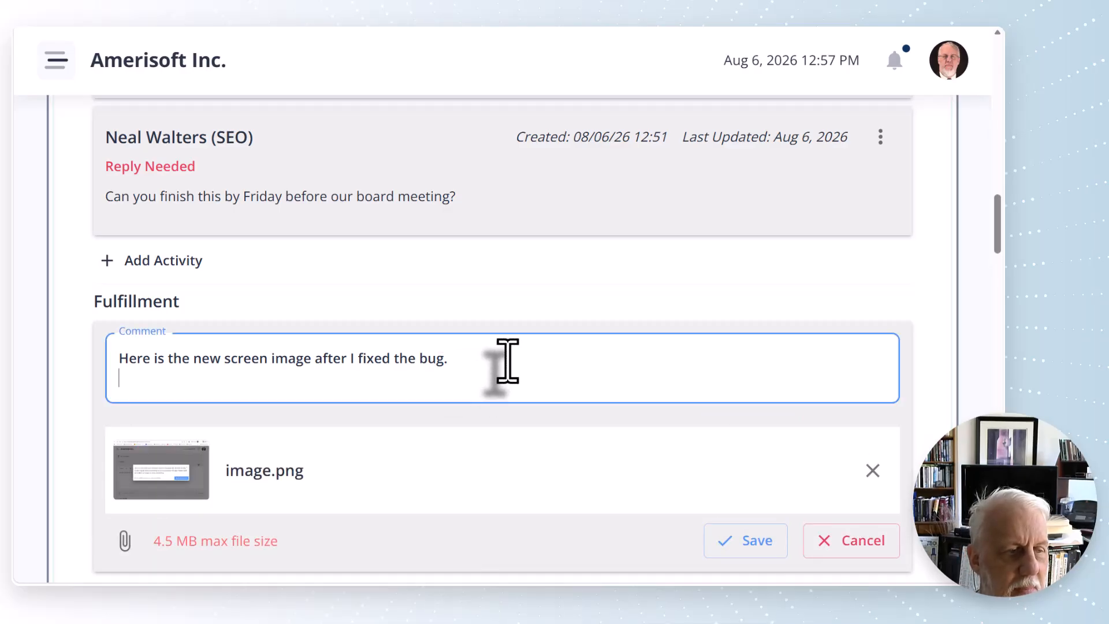
left_click(758, 542)
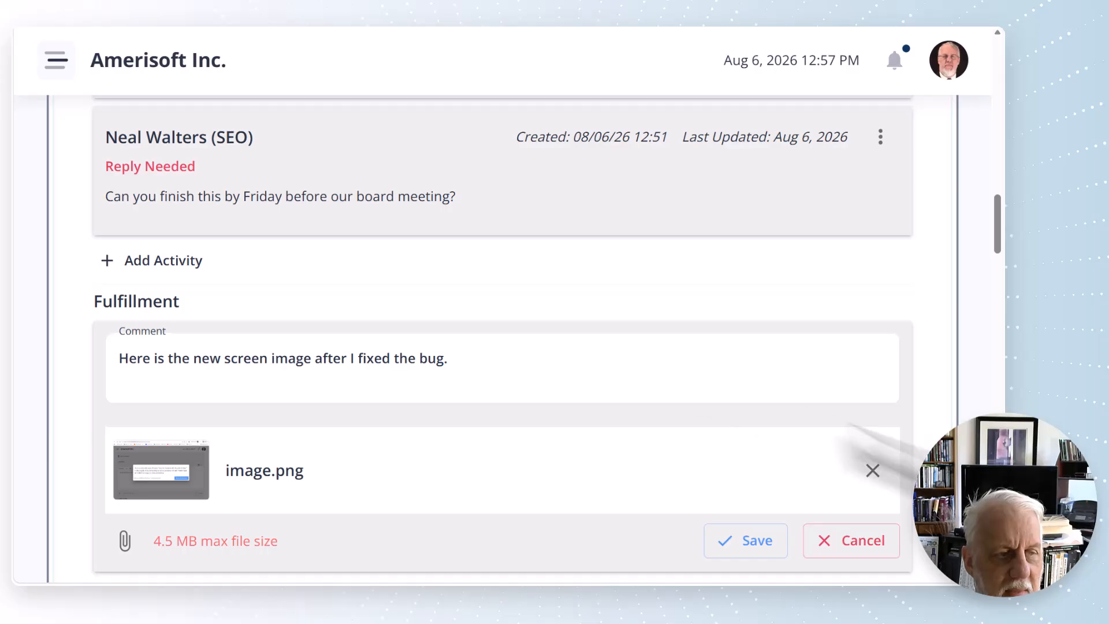
Deliver the finished Bug - Fix ABC task in the 03 Aug - 09 Aug iteration
scroll(775, 322, "up", 15)
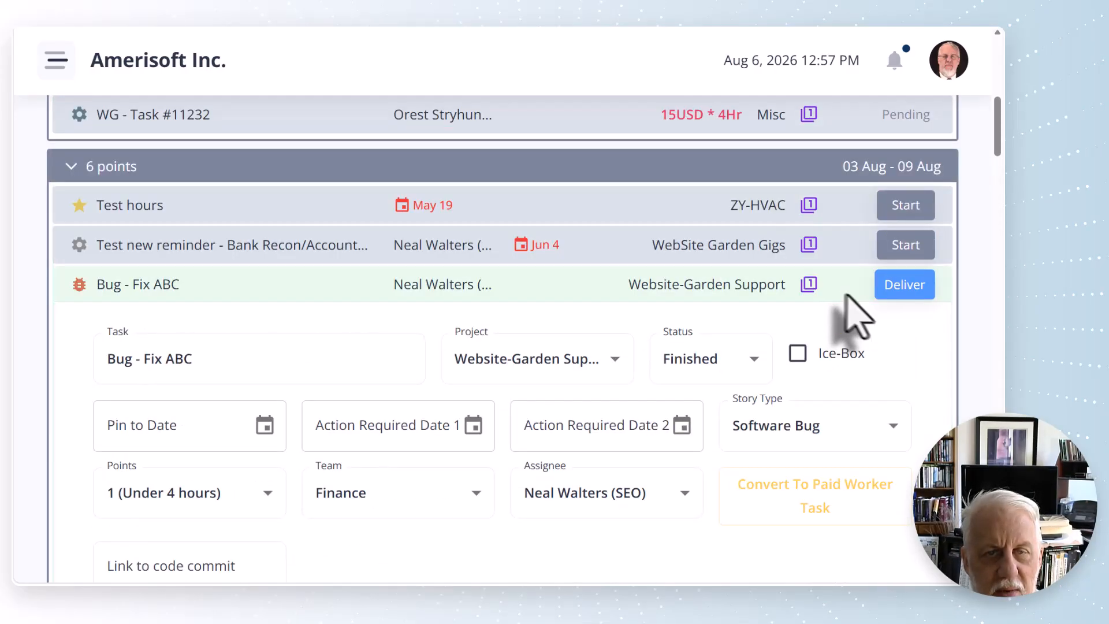
left_click(907, 293)
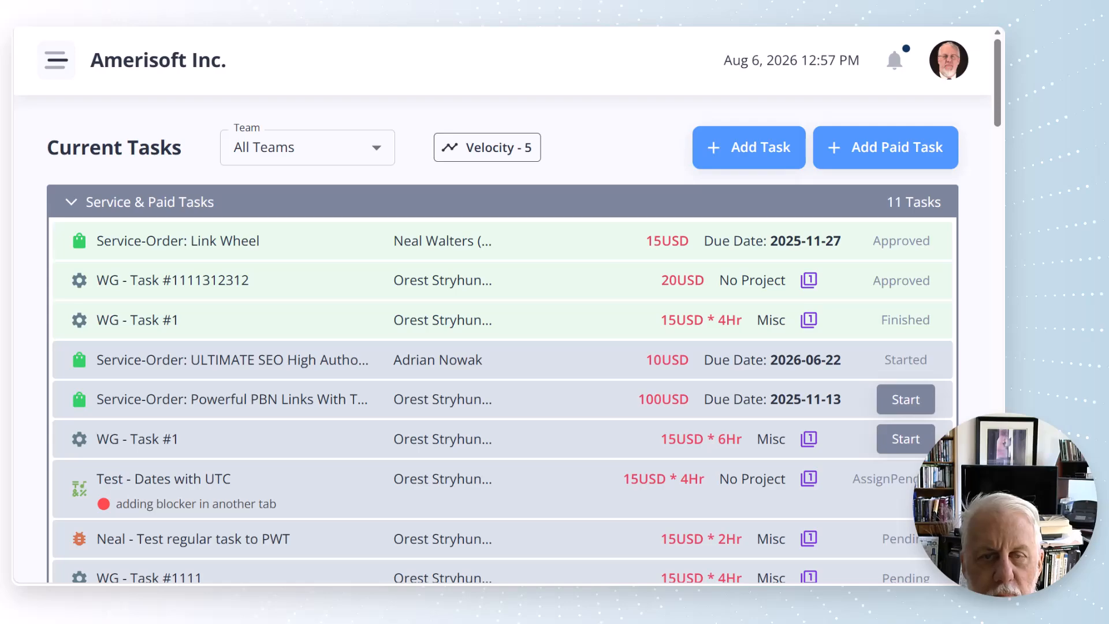
scroll(990, 234, "down", 7)
scroll(984, 247, "down", 1)
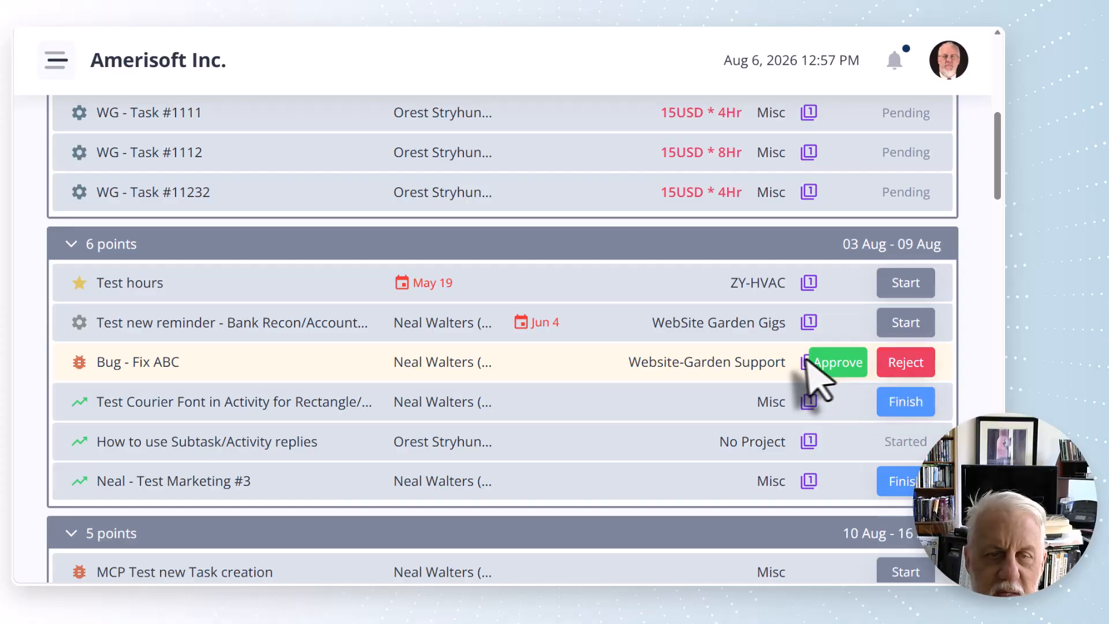
Try the blocker-text approval option with "It worked 99%, but please fix the spelling", but approve Bug - Fix ABC with the plain Approve option
left_click(841, 370)
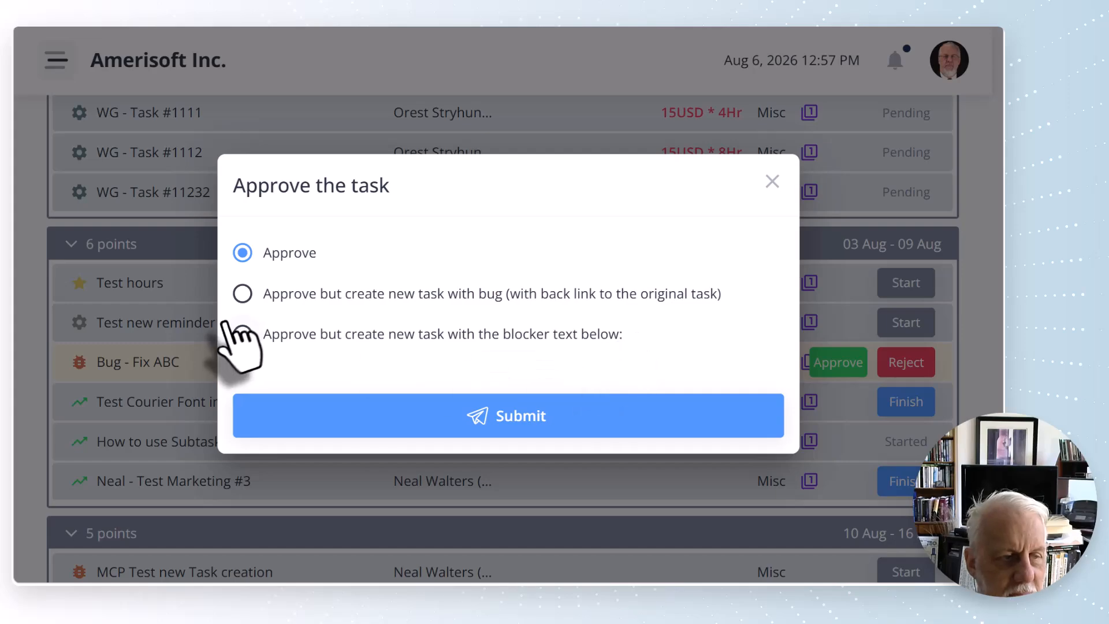
left_click(260, 334)
left_click(346, 357)
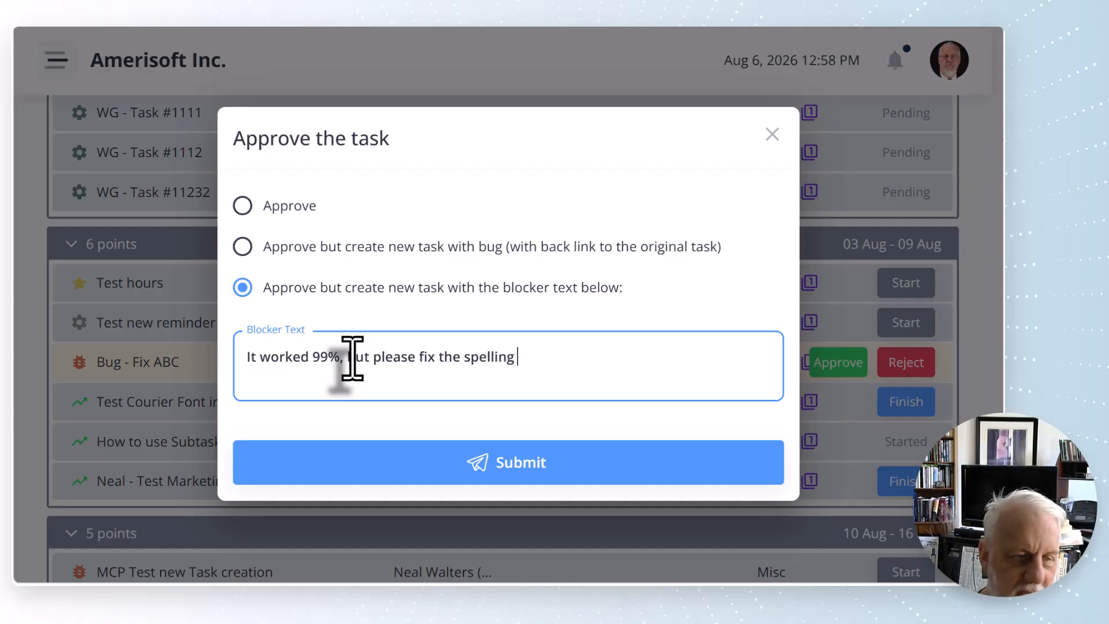
left_click(242, 210)
left_click(557, 430)
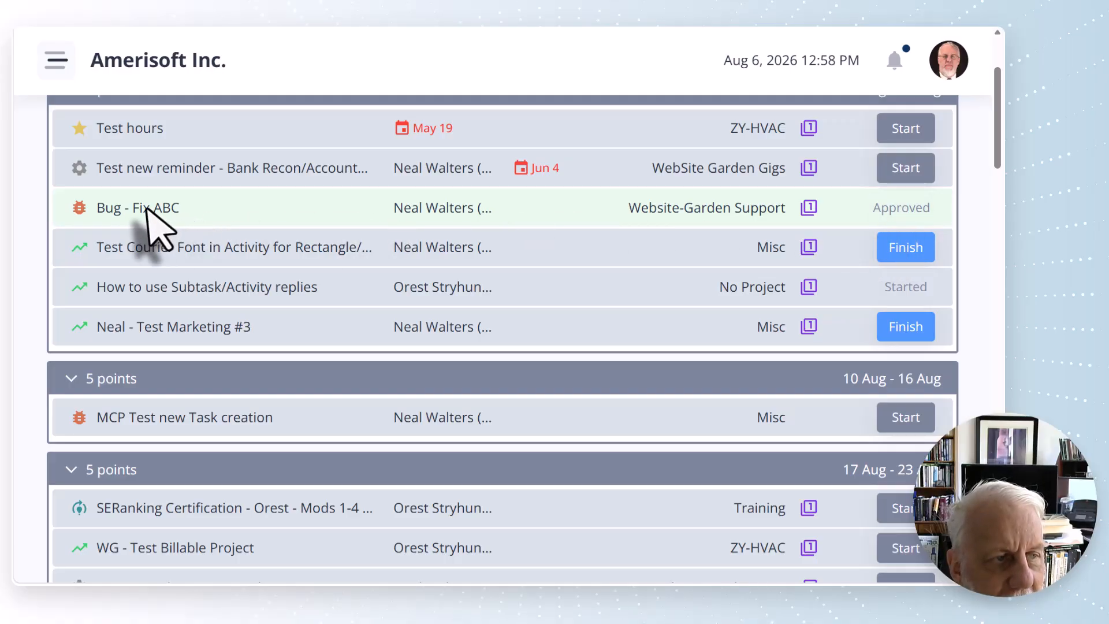
Review the approved Bug - Fix ABC task's details, activity, blockers and status, and collapse the task
left_click(176, 217)
scroll(571, 288, "down", 5)
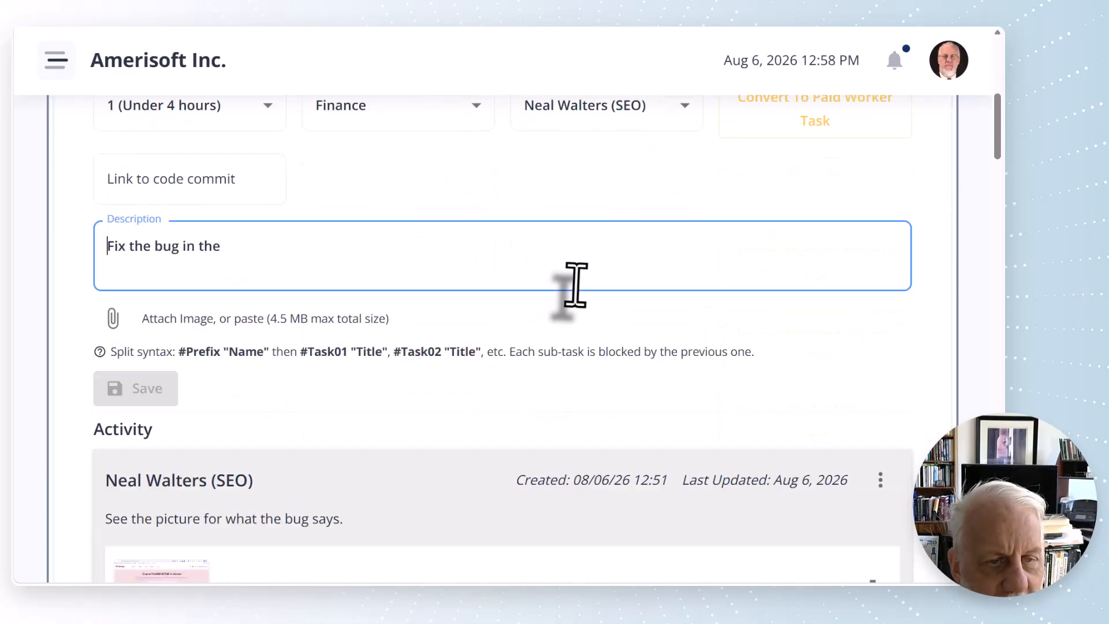
scroll(576, 284, "down", 12)
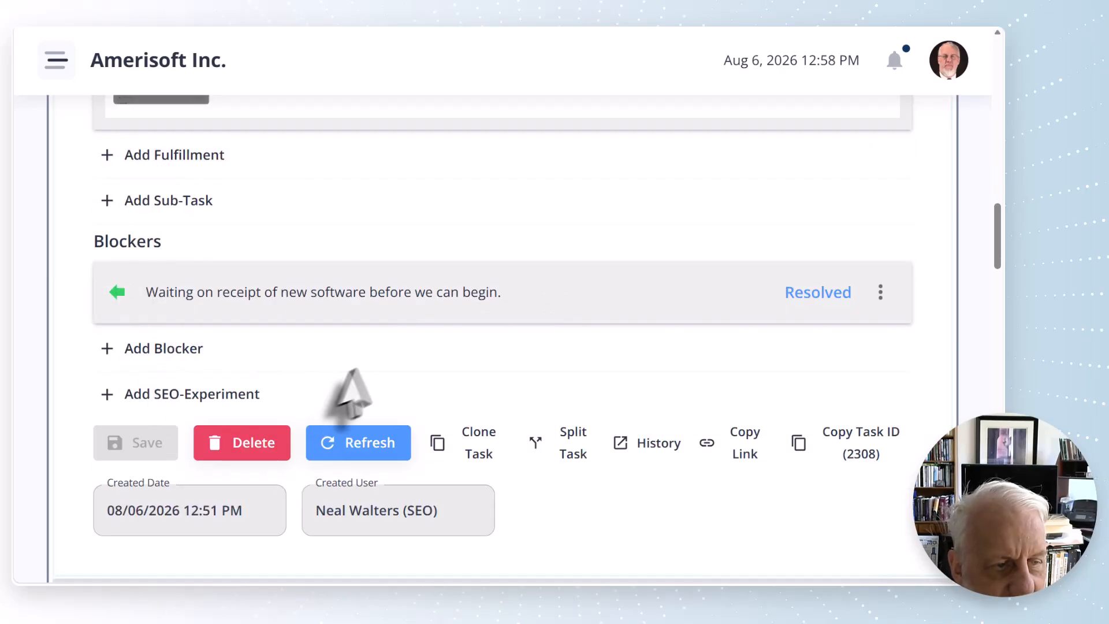
scroll(409, 334, "up", 10)
scroll(447, 330, "up", 12)
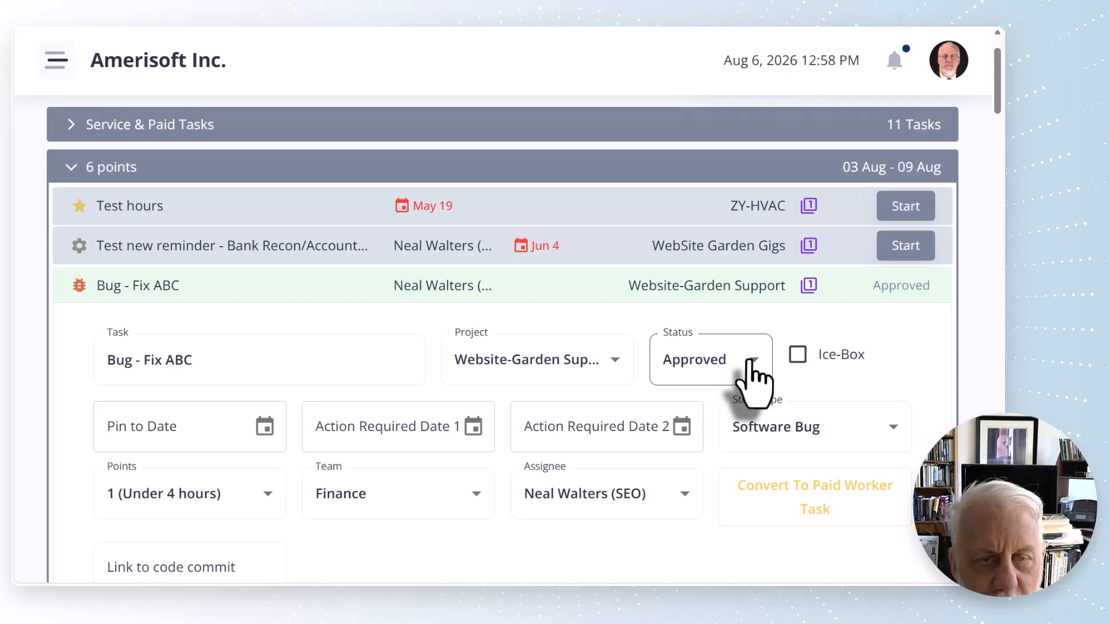
left_click(741, 367)
left_click(945, 326)
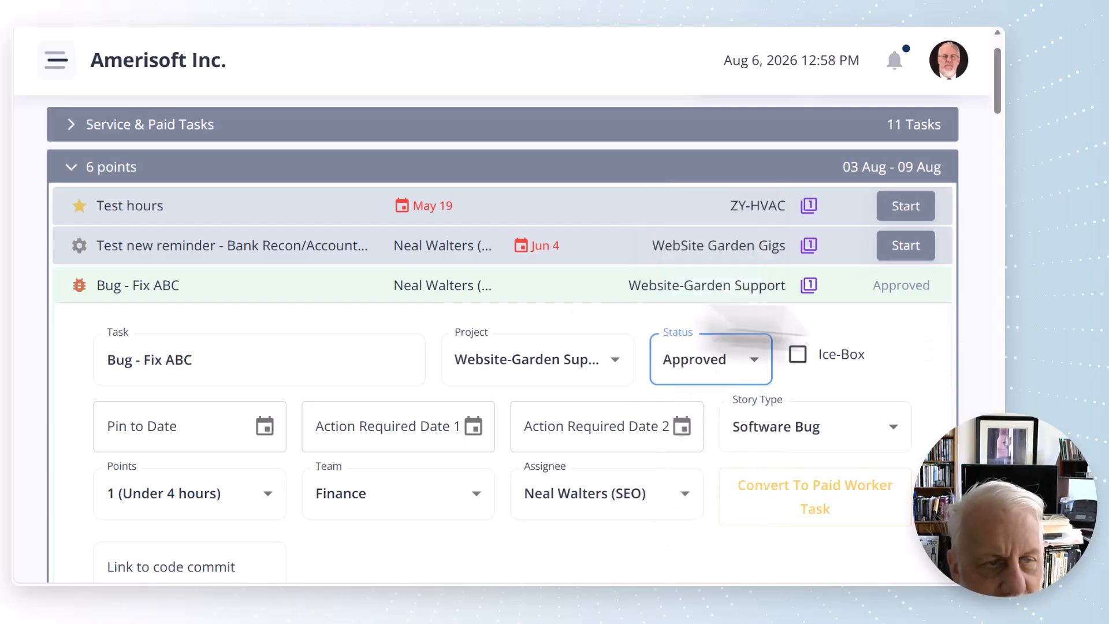
left_click(170, 285)
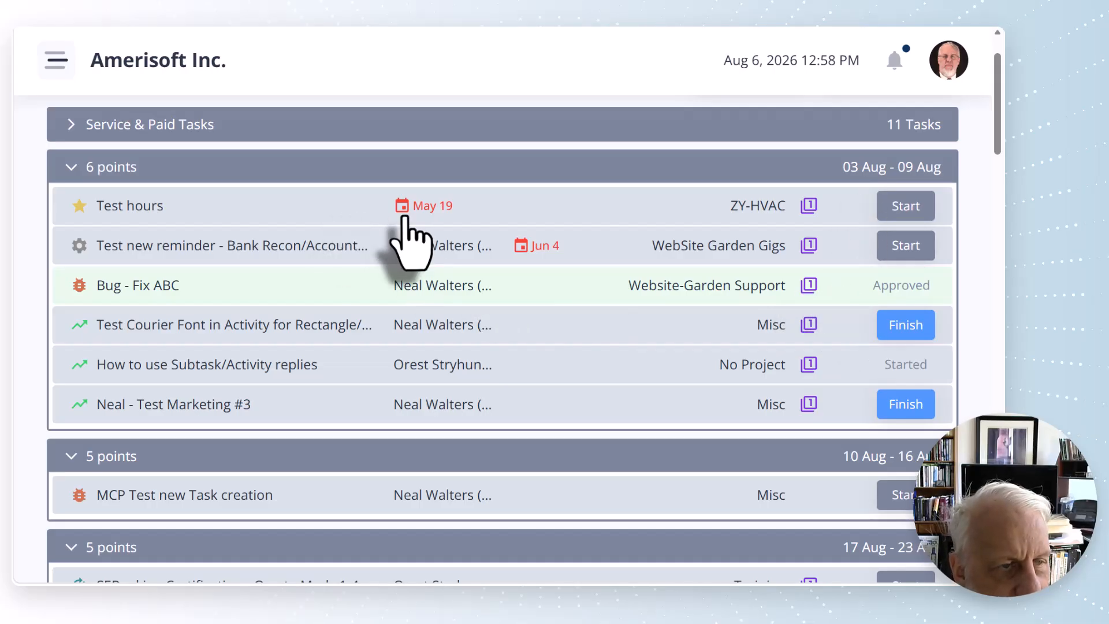
Examine the pinned-date markers on Test hours and Test new reminder, and the Pin to Date field in Bug - Fix ABC and Test hours
mouse_move(433, 216)
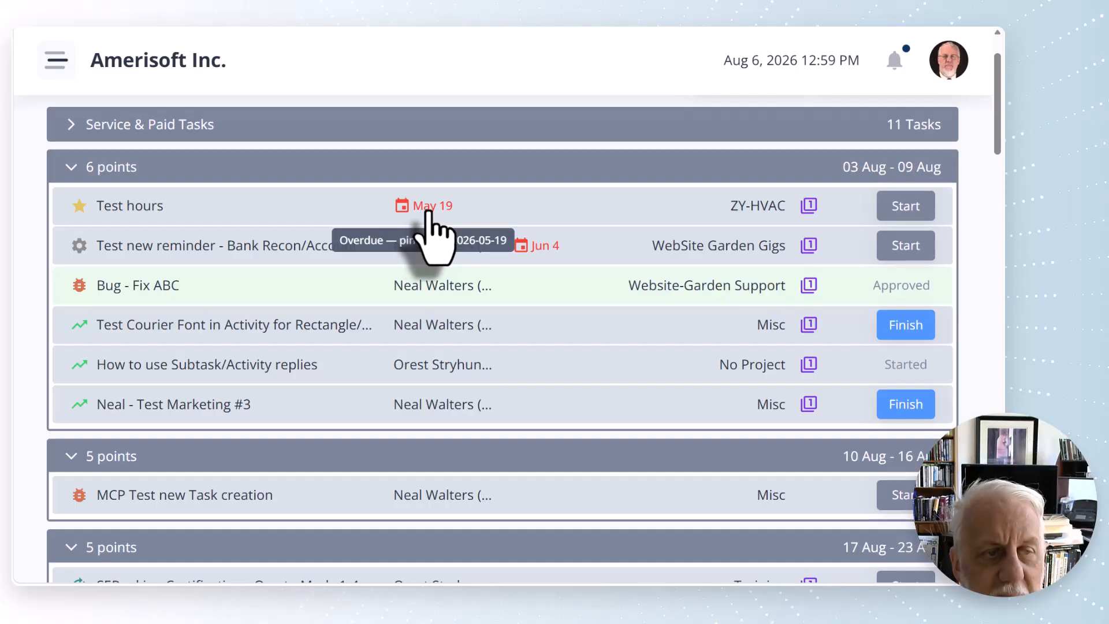
left_click(144, 289)
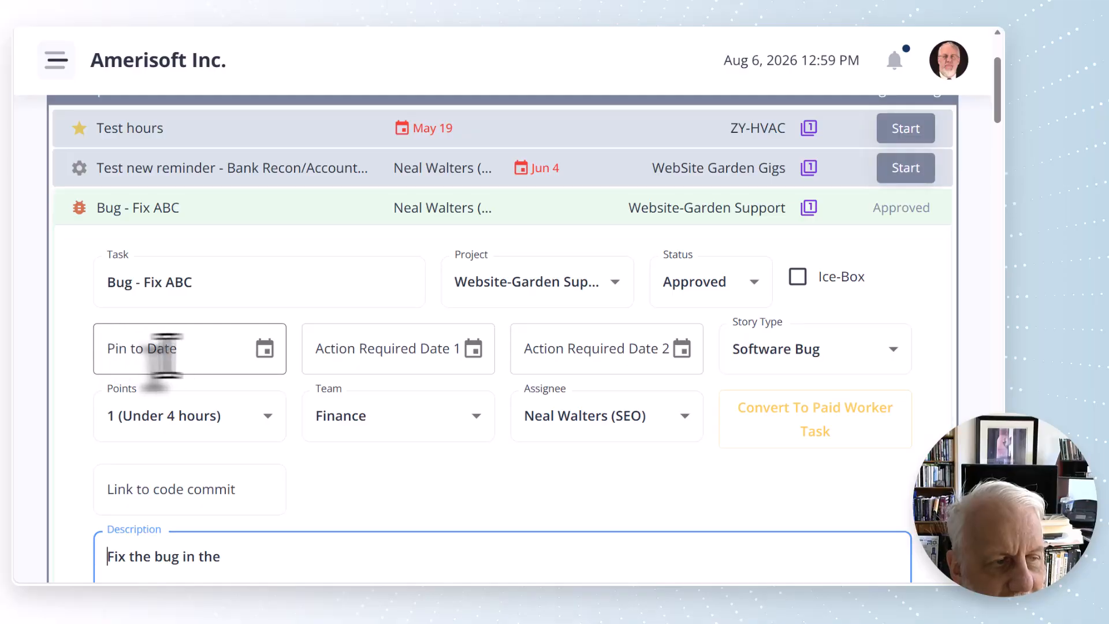
left_click(144, 217)
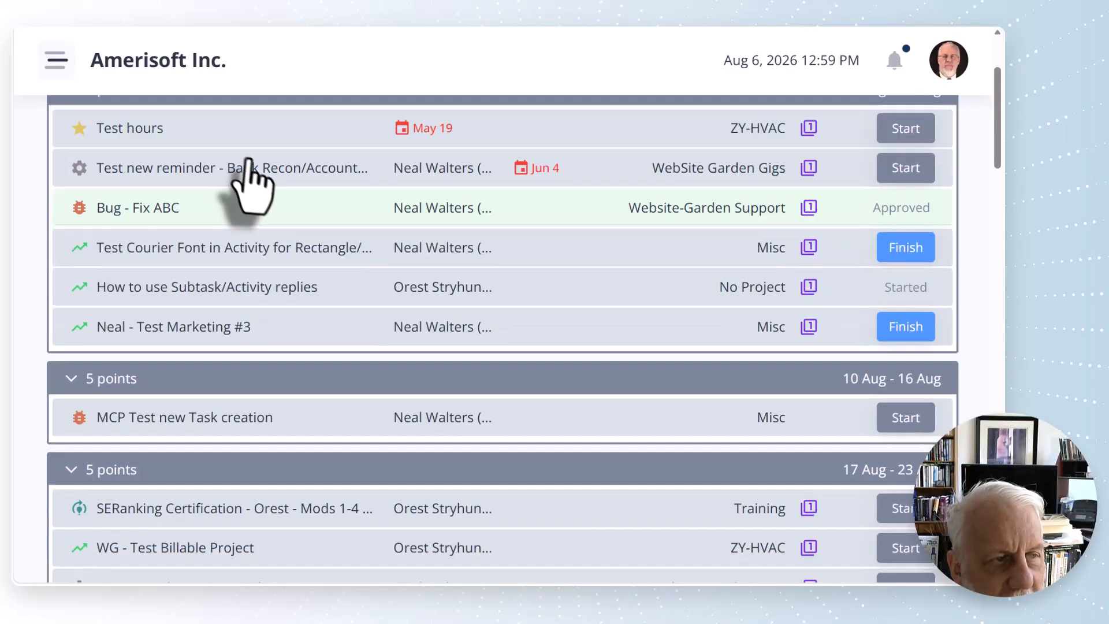
left_click(135, 132)
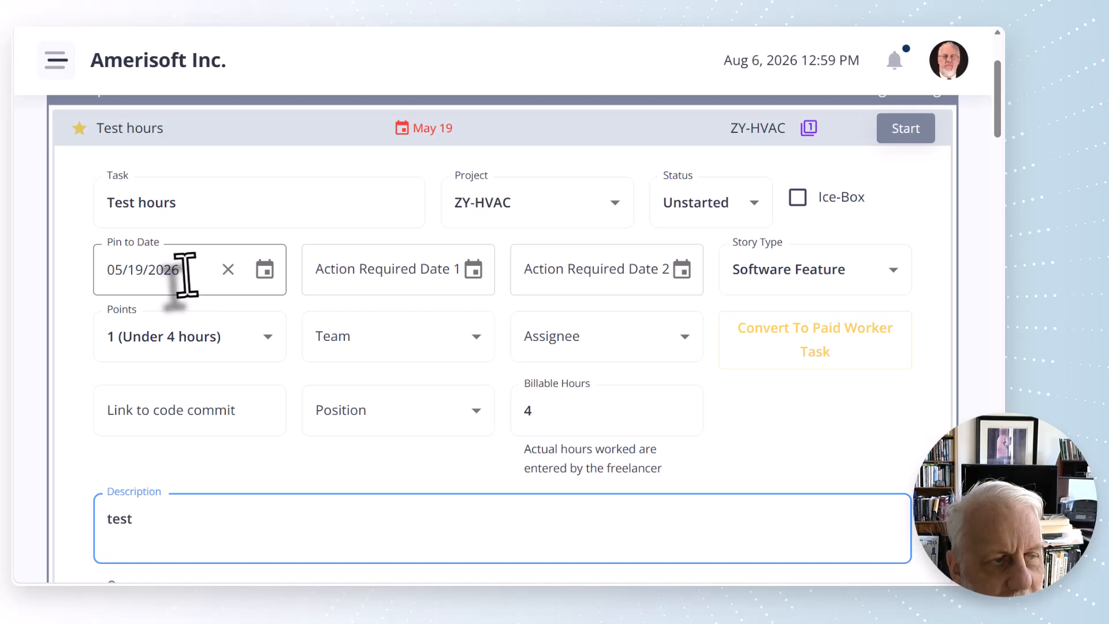
left_click(186, 275)
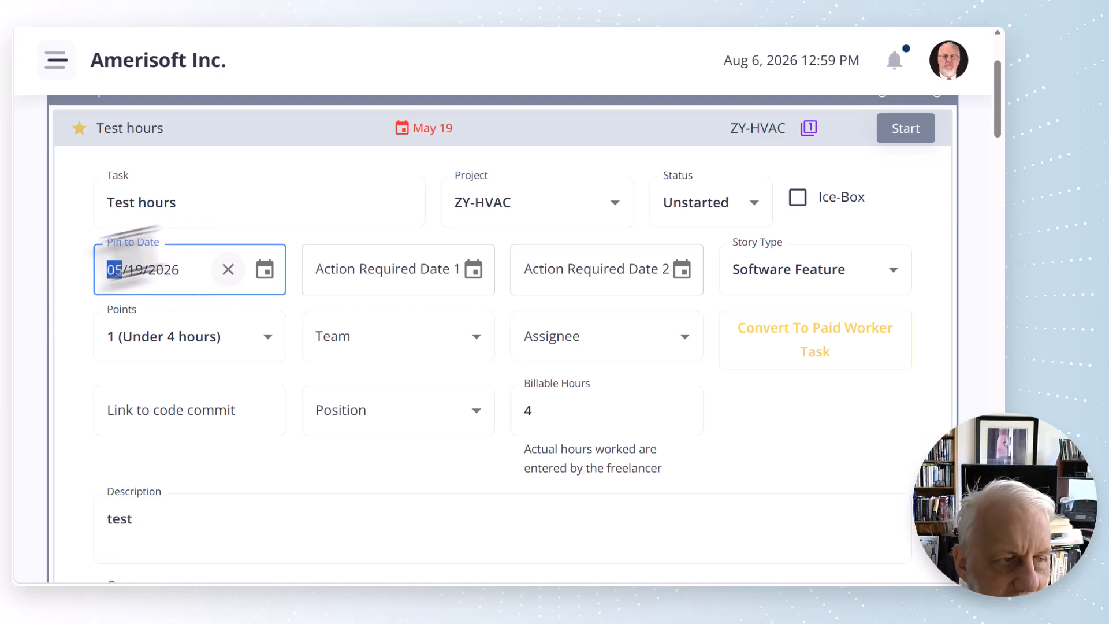
left_click(138, 137)
mouse_move(444, 134)
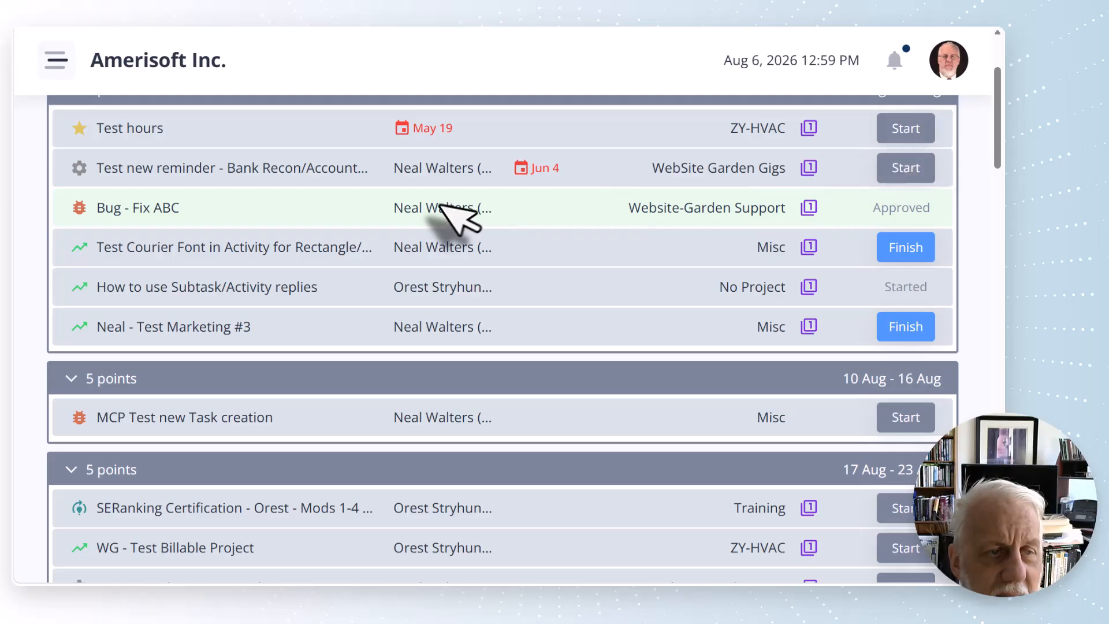
mouse_move(539, 169)
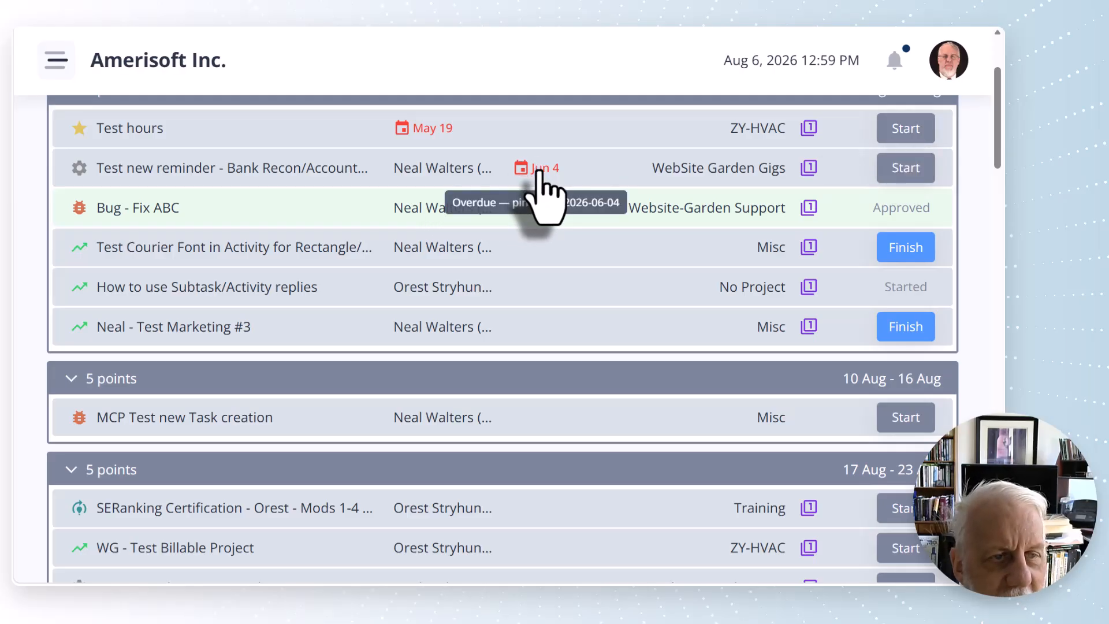